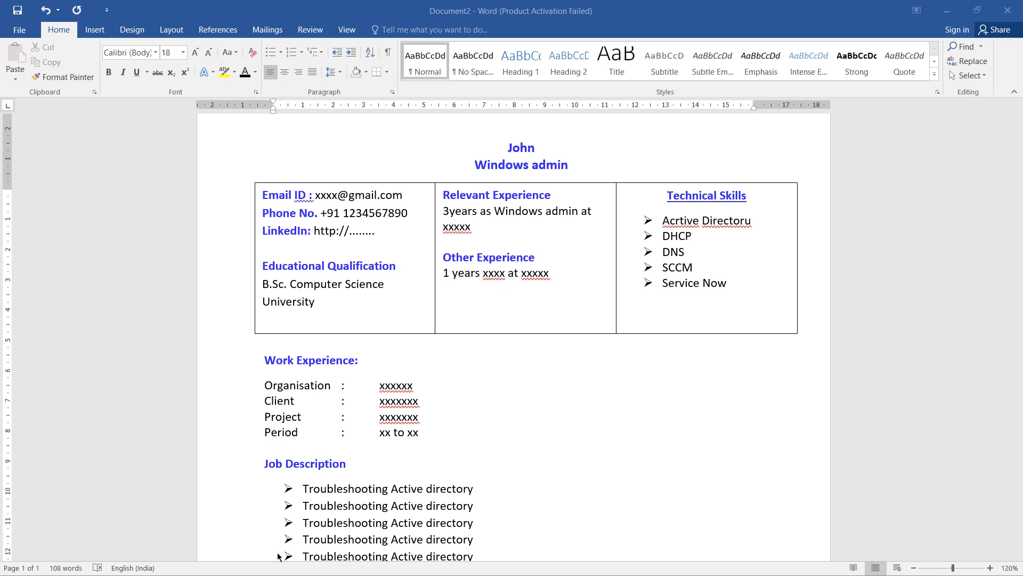
# - Launch a new Word window with the winword command and create a blank document
pyautogui.press('super+r')
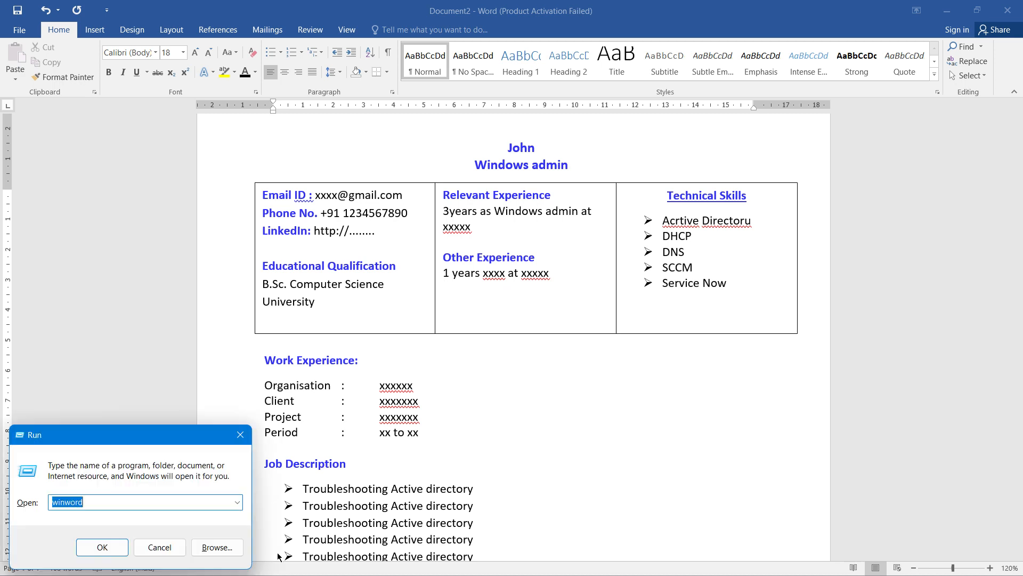
pyautogui.press('Return')
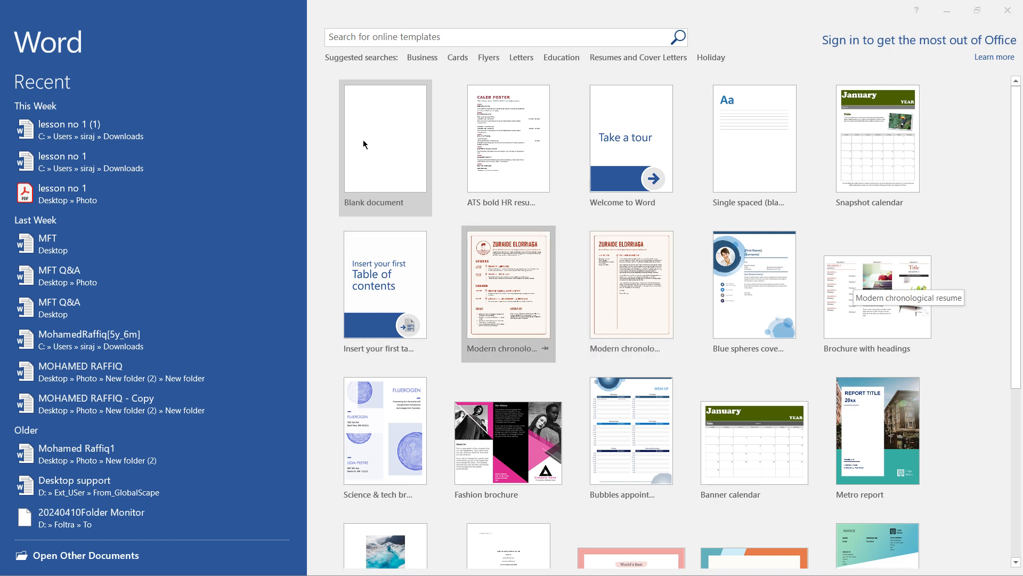
pyautogui.click(390, 161)
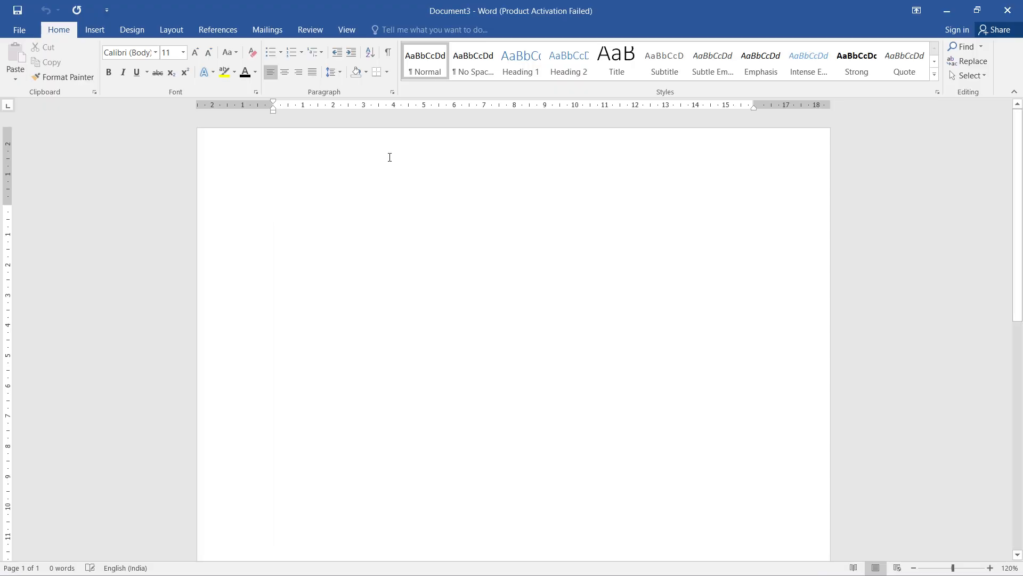
# - Set the font size to 13 and enter two centred title lines: the candidate's name and "Windows Admin"
pyautogui.hotkey('ctrl', ']')
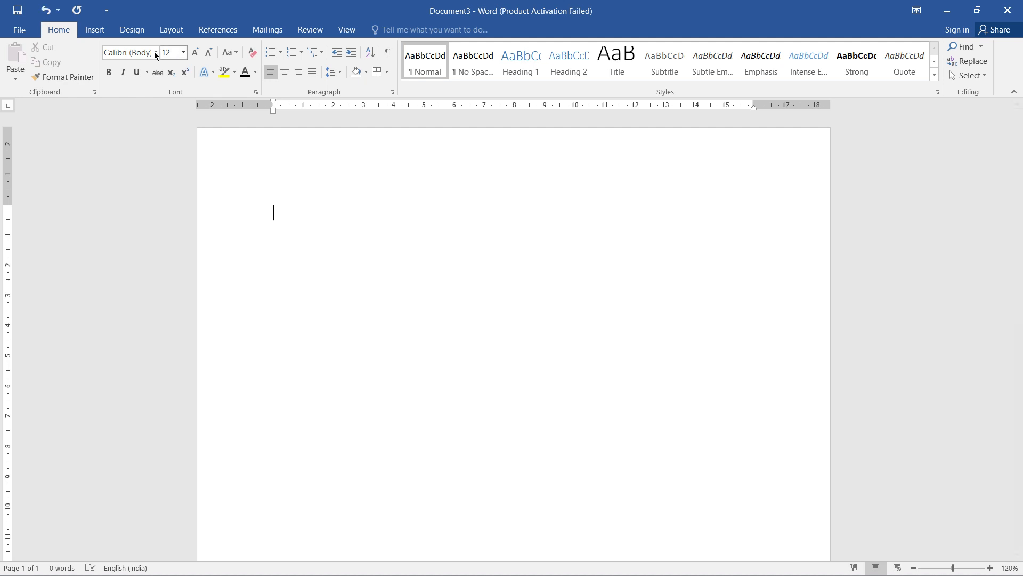
pyautogui.click(166, 53)
pyautogui.write('13')
pyautogui.press('Return')
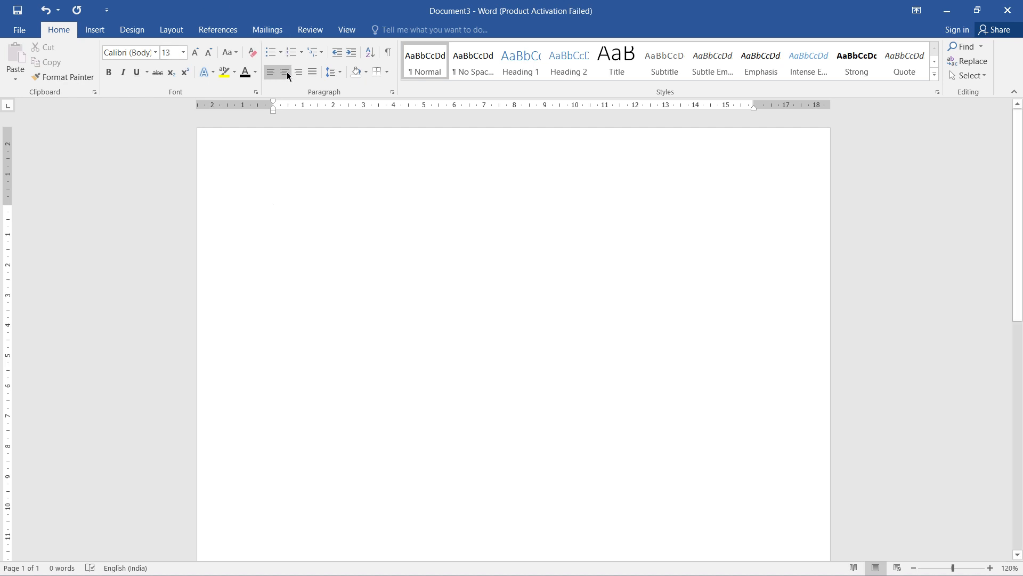
pyautogui.write('John')
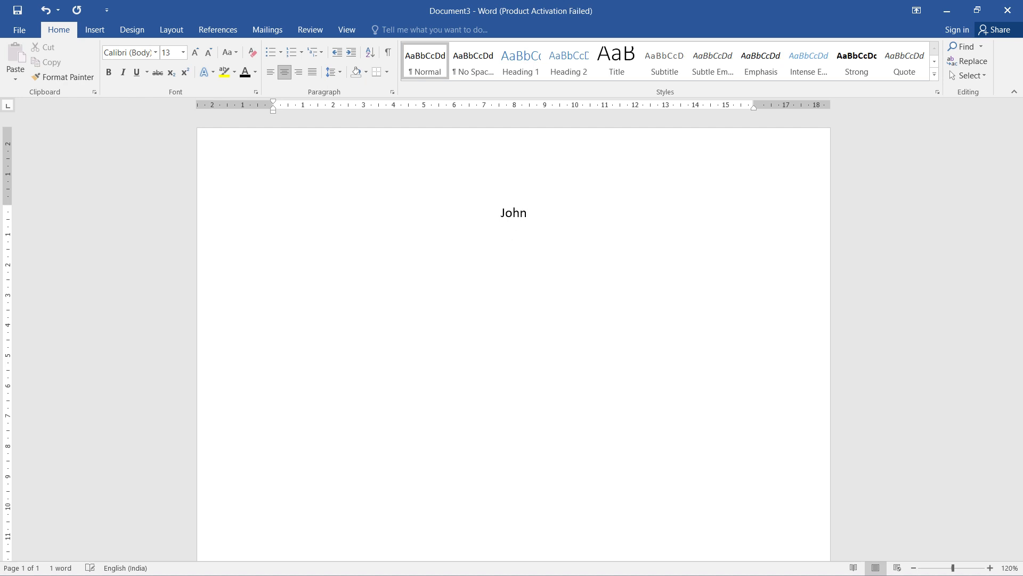
pyautogui.press('Return')
pyautogui.write('Windows Admin')
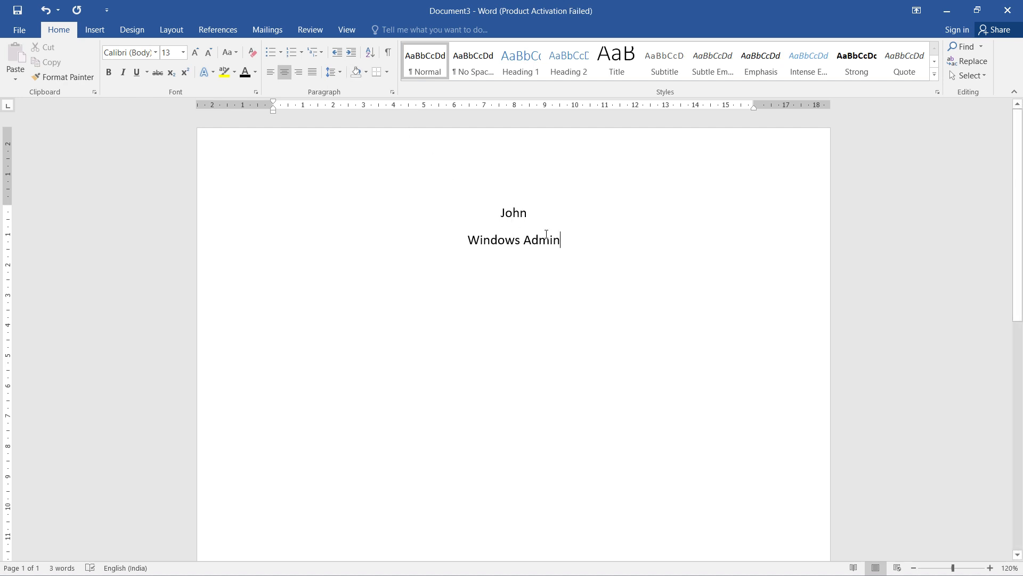
# - Set the spacing after both title lines to 0 and their line spacing to Single
pyautogui.moveTo(565, 243); pyautogui.dragTo(493, 211)
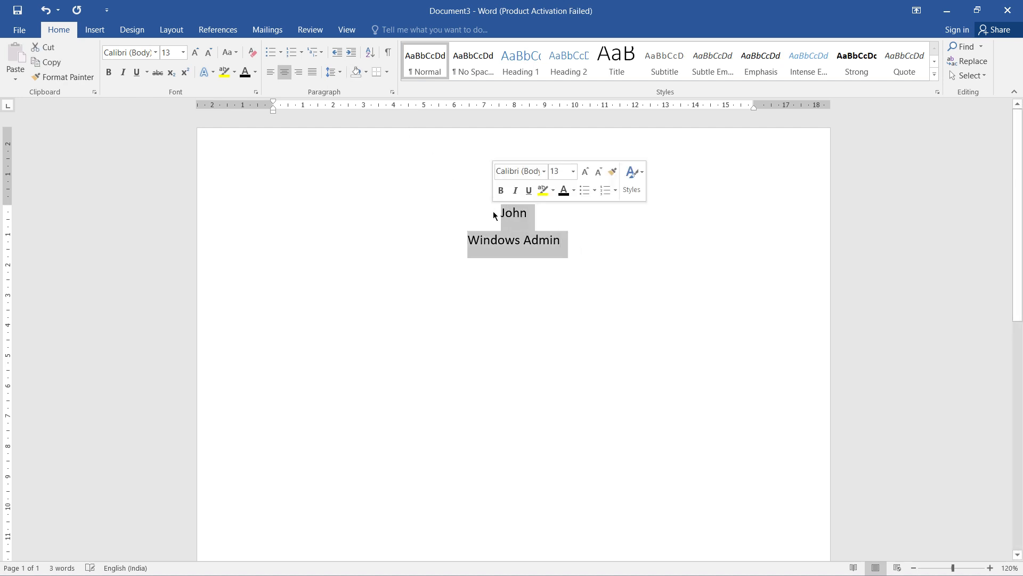
pyautogui.rightClick(506, 218)
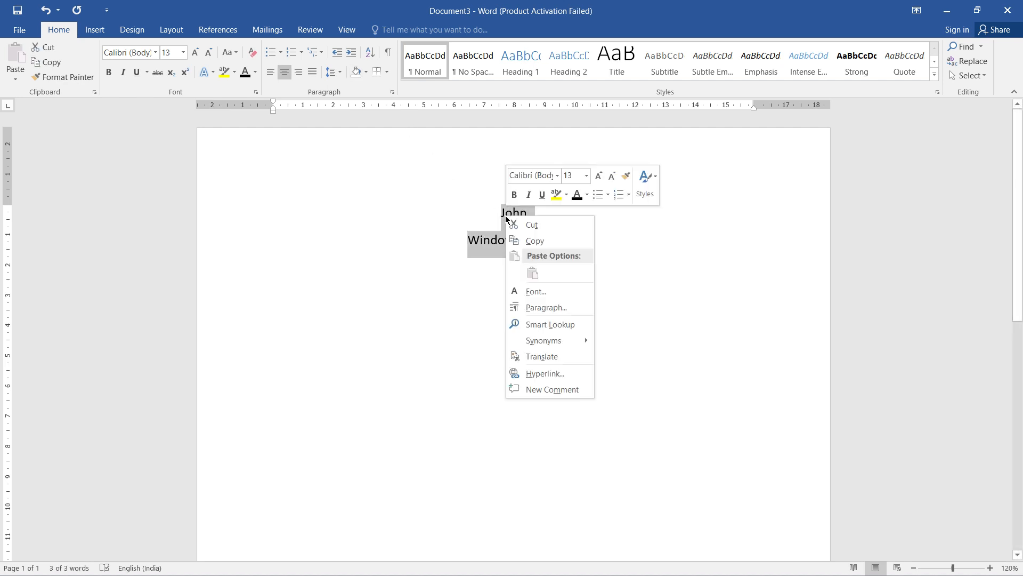
pyautogui.click(562, 306)
pyautogui.moveTo(457, 316); pyautogui.dragTo(392, 322)
pyautogui.write('0')
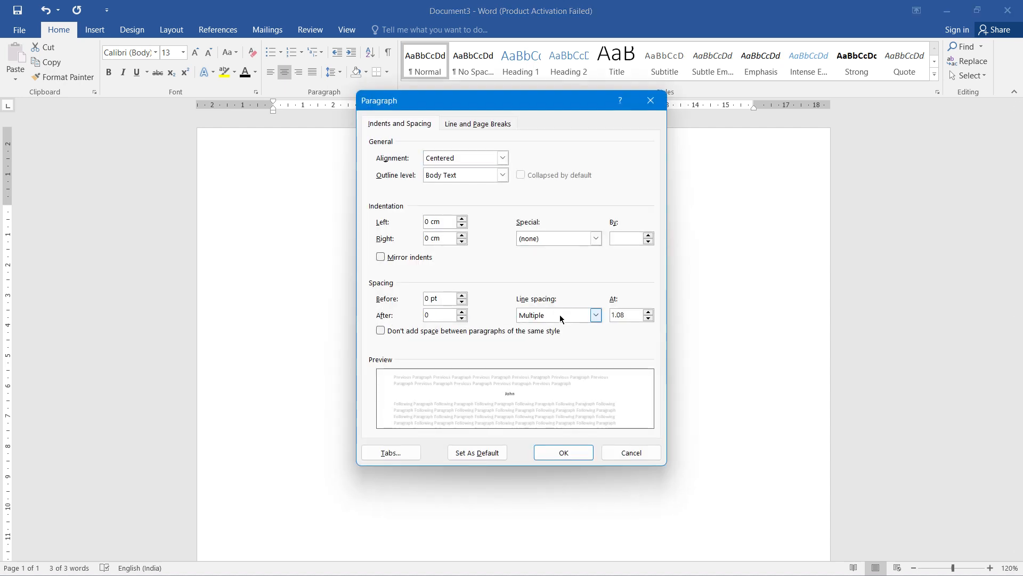
pyautogui.click(595, 315)
pyautogui.click(541, 330)
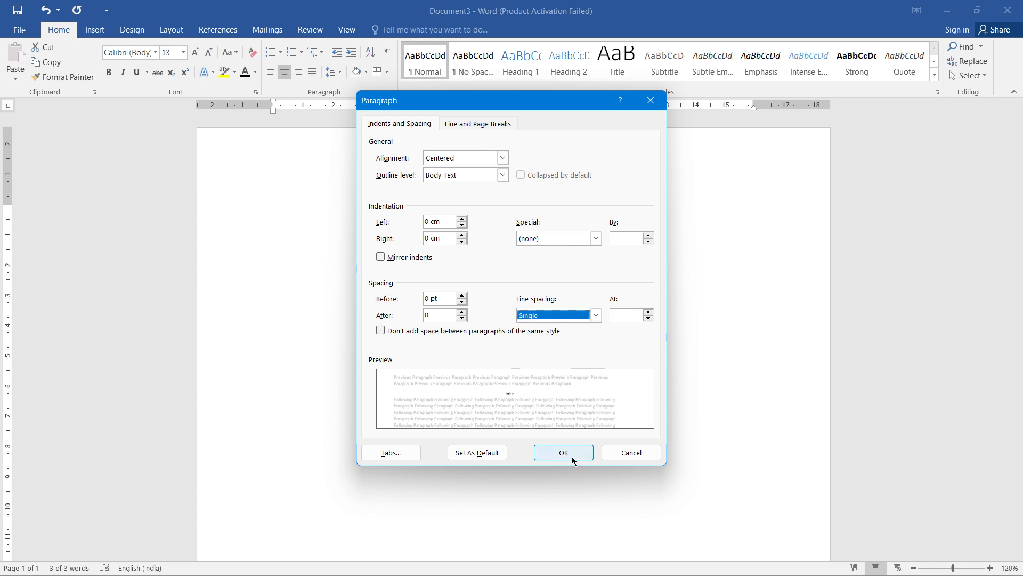
pyautogui.click(571, 452)
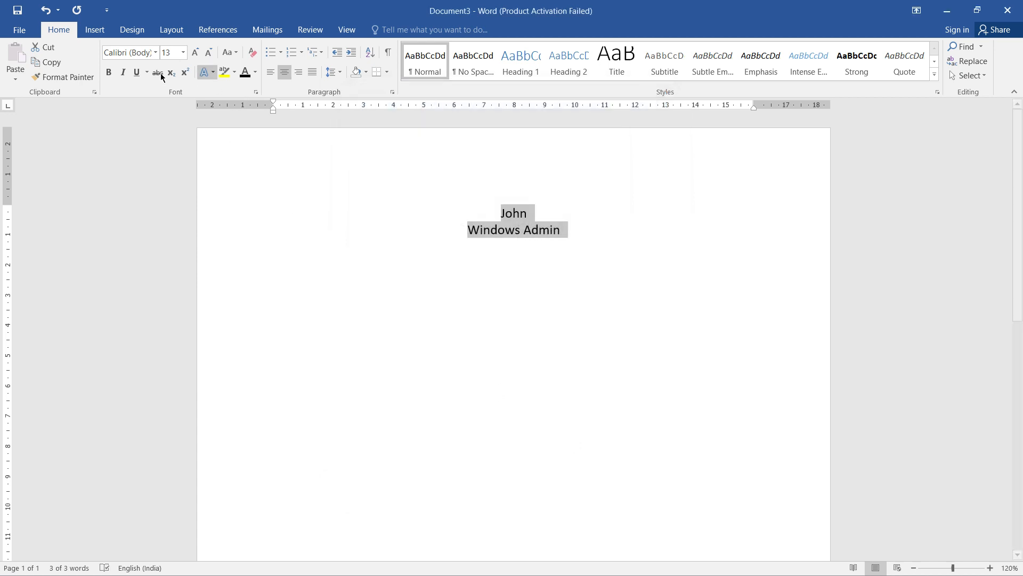
# - Make both title lines bold and colour them with the recently used blue
pyautogui.click(108, 73)
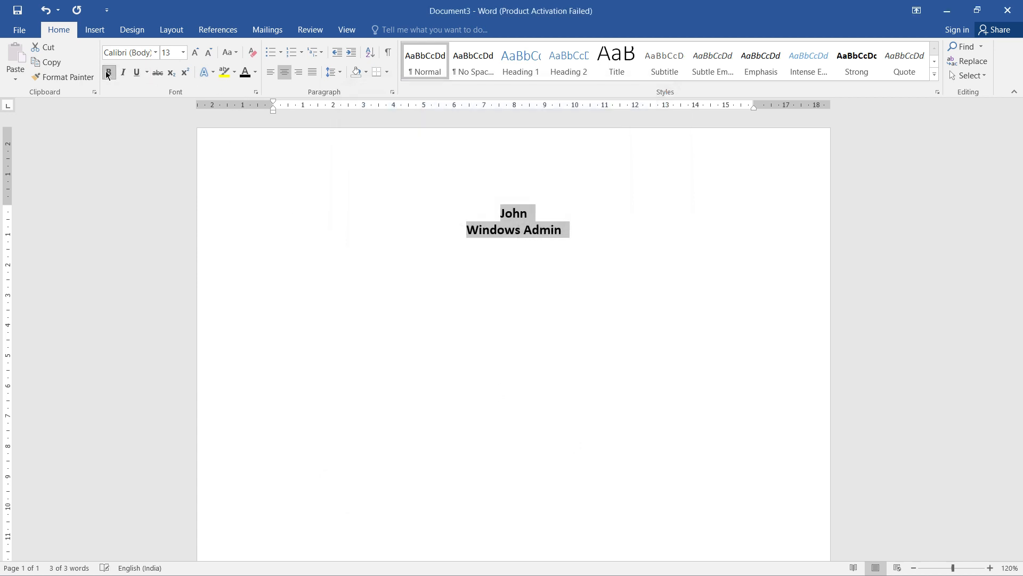
pyautogui.click(256, 73)
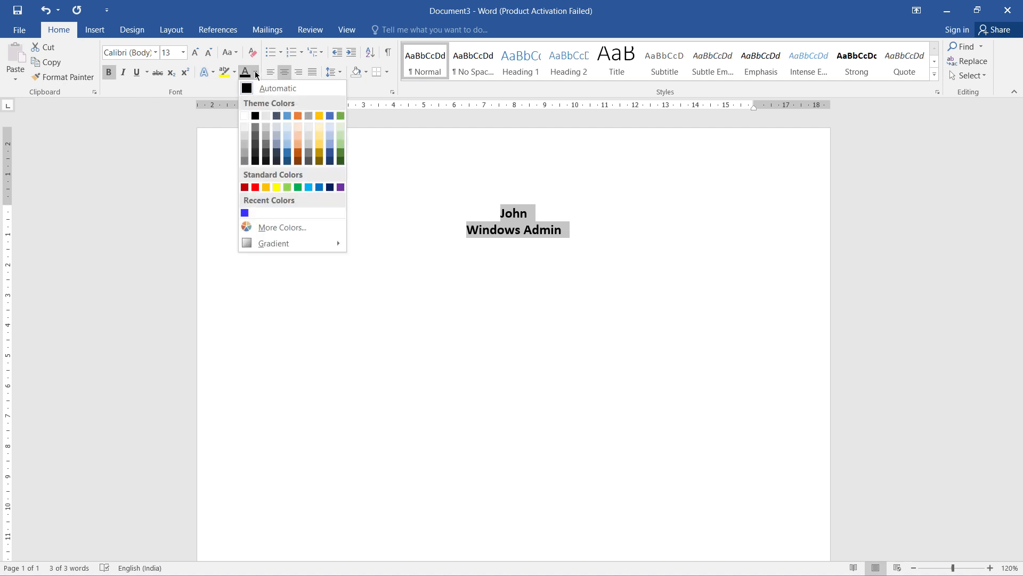
pyautogui.click(245, 212)
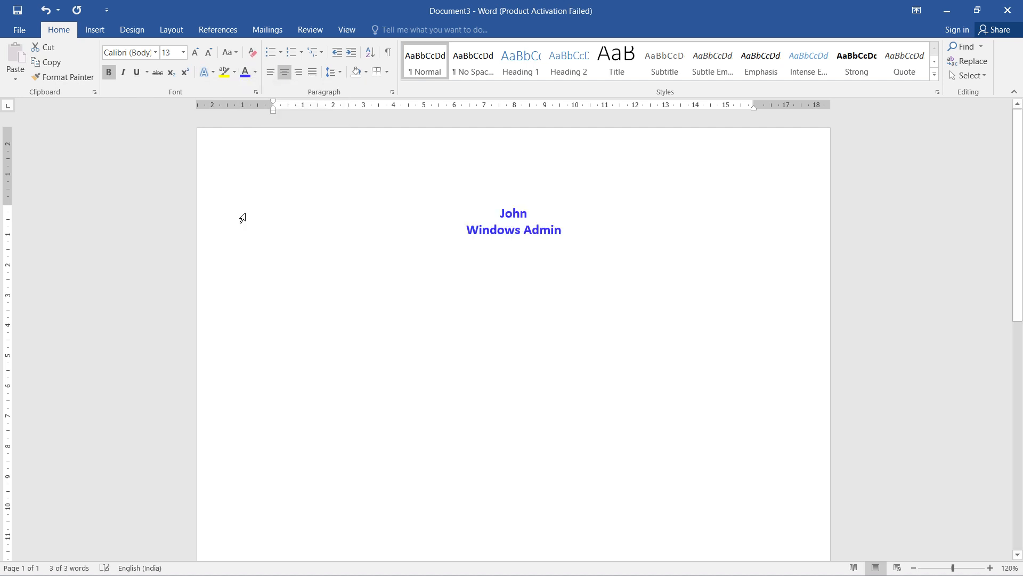
# - Add a left-aligned "Objective:" heading below the title lines, followed by empty lines
pyautogui.click(598, 231)
pyautogui.press('Return')
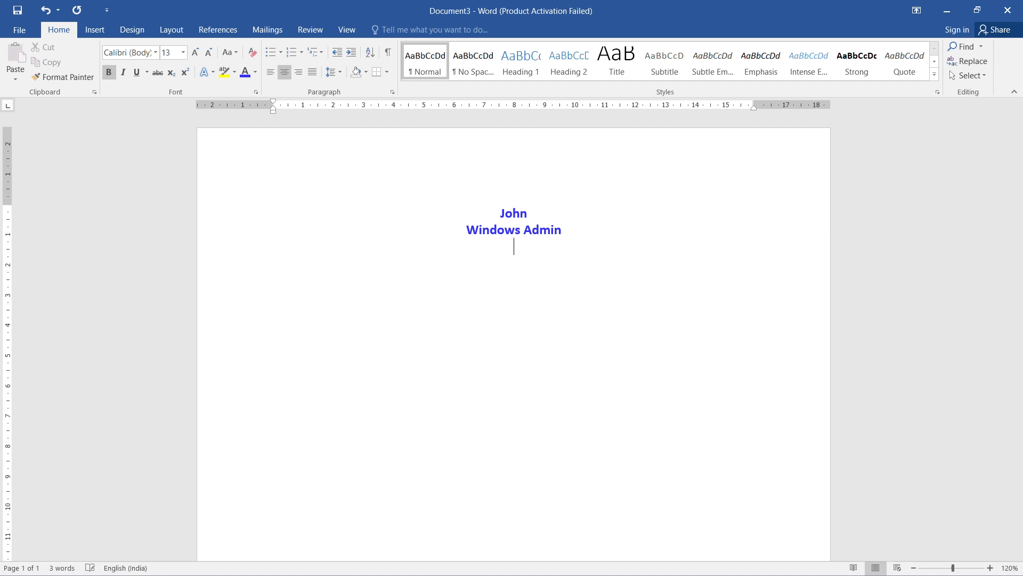
pyautogui.hotkey('ctrl', 'l')
pyautogui.write('Ob')
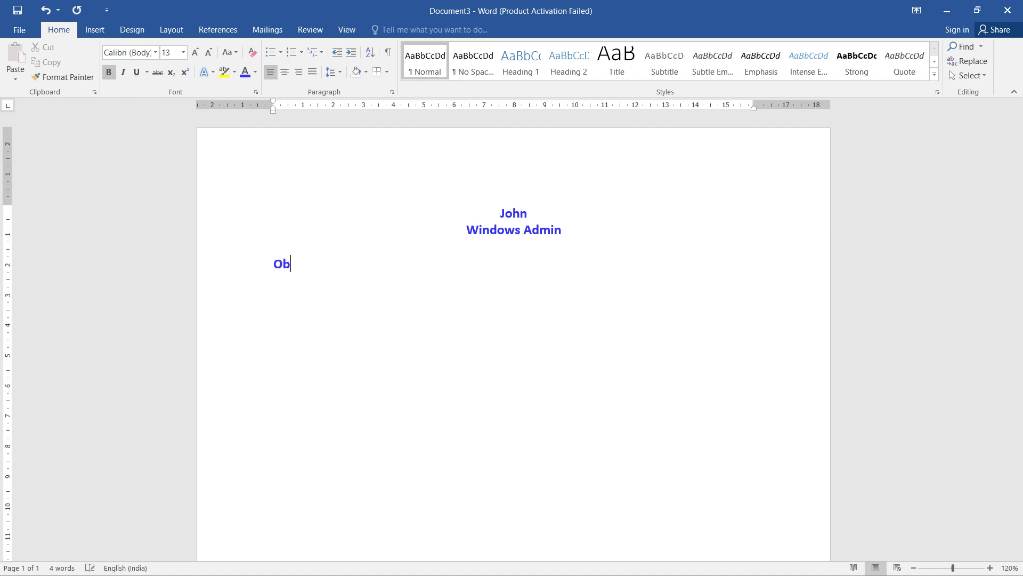
pyautogui.write('jective')
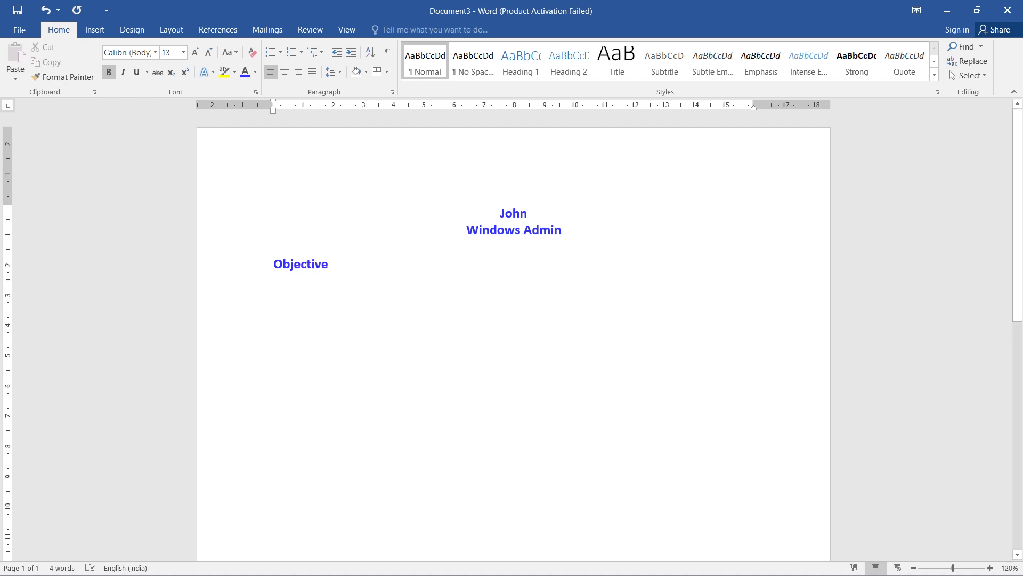
pyautogui.write(':')
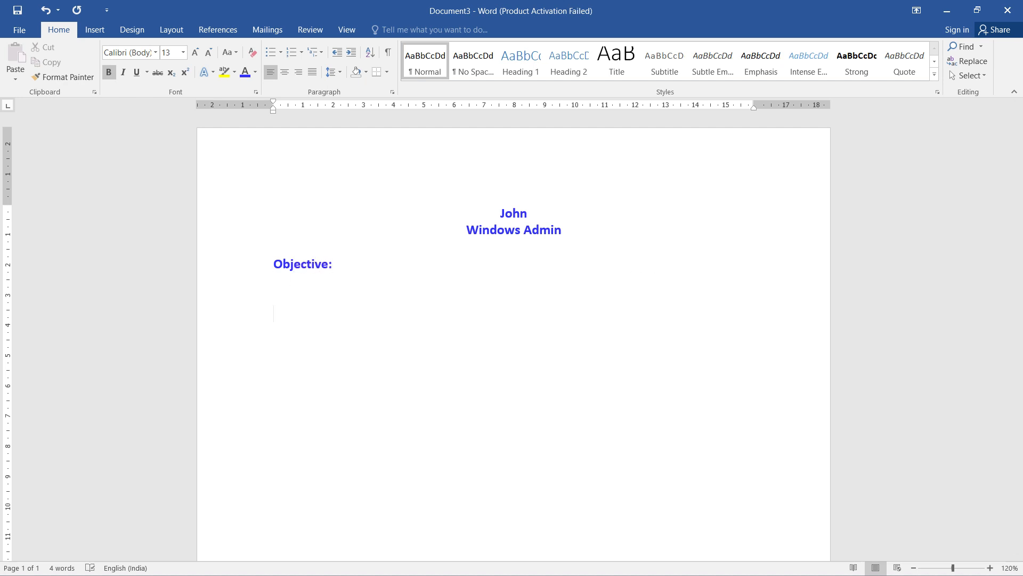
pyautogui.press('Return')
pyautogui.press('Return')
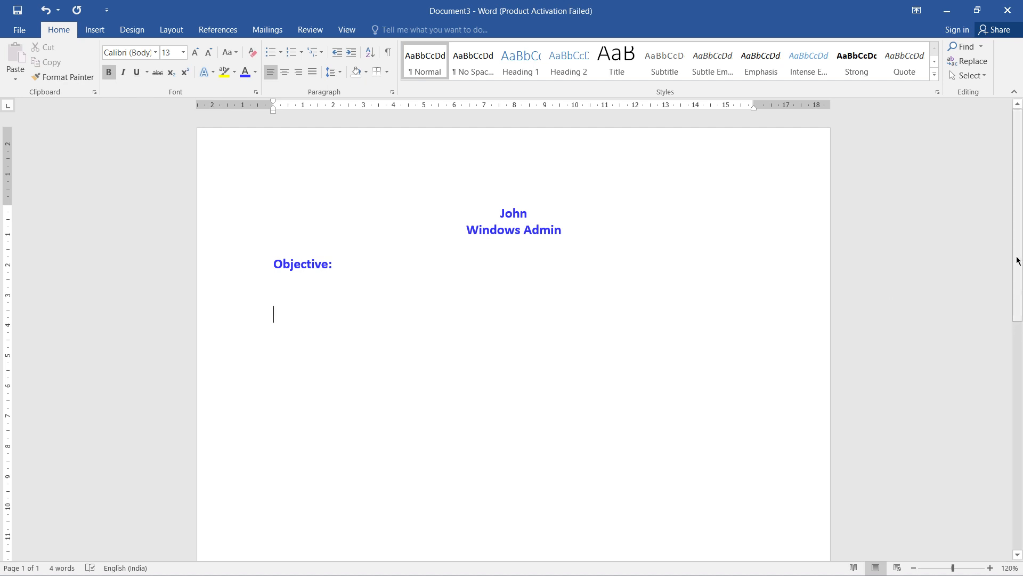
# - Draw a text box about 3.7 cm high and 5.9 cm wide below the Objective heading
pyautogui.scroll(-1, 1017, 261)
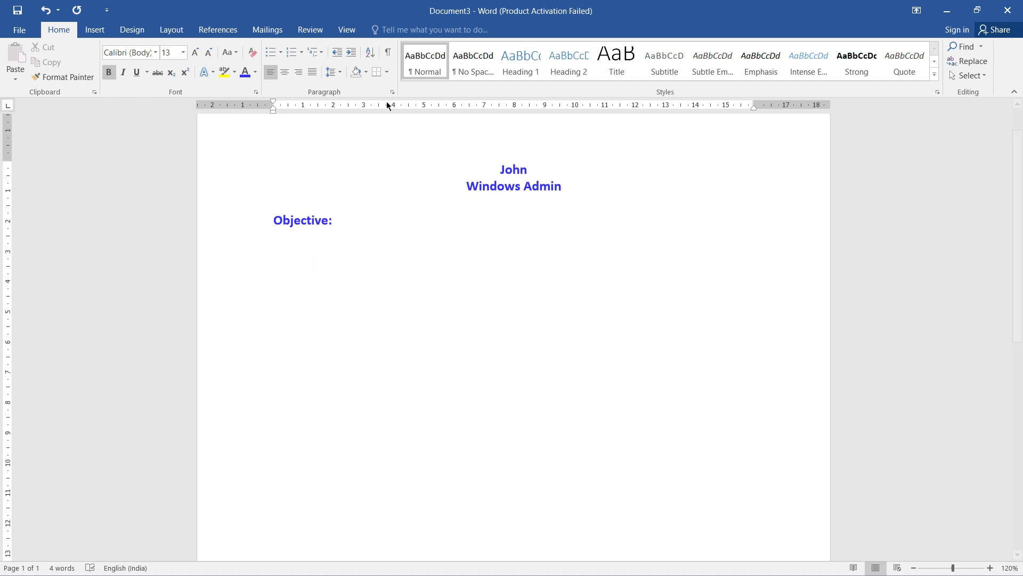
pyautogui.click(95, 30)
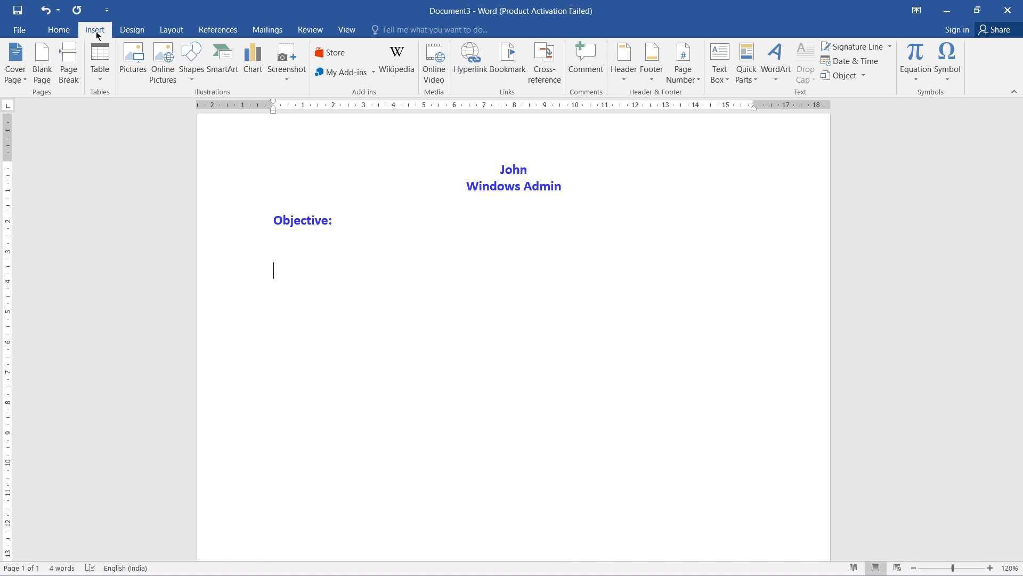
pyautogui.click(193, 77)
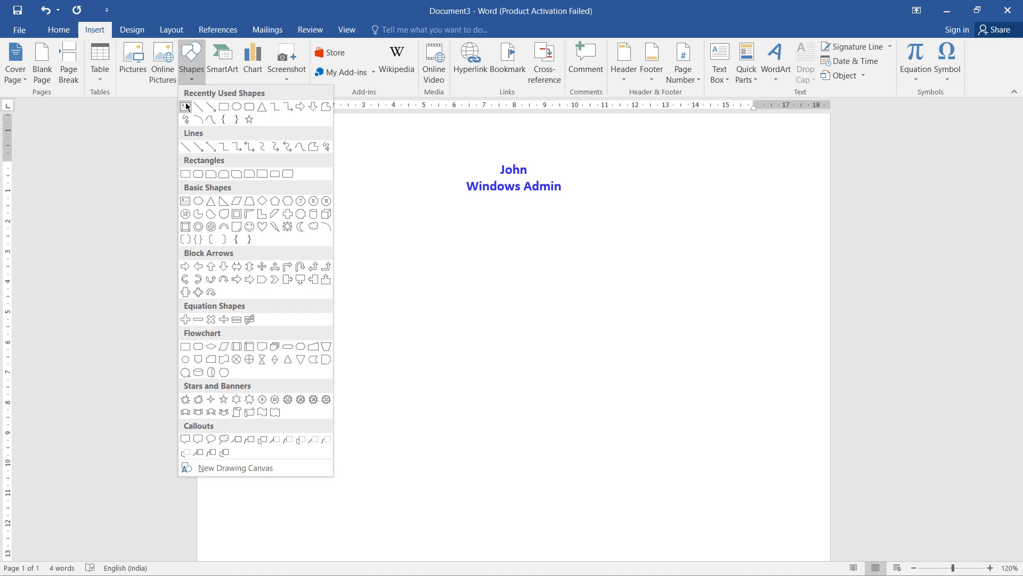
pyautogui.click(185, 107)
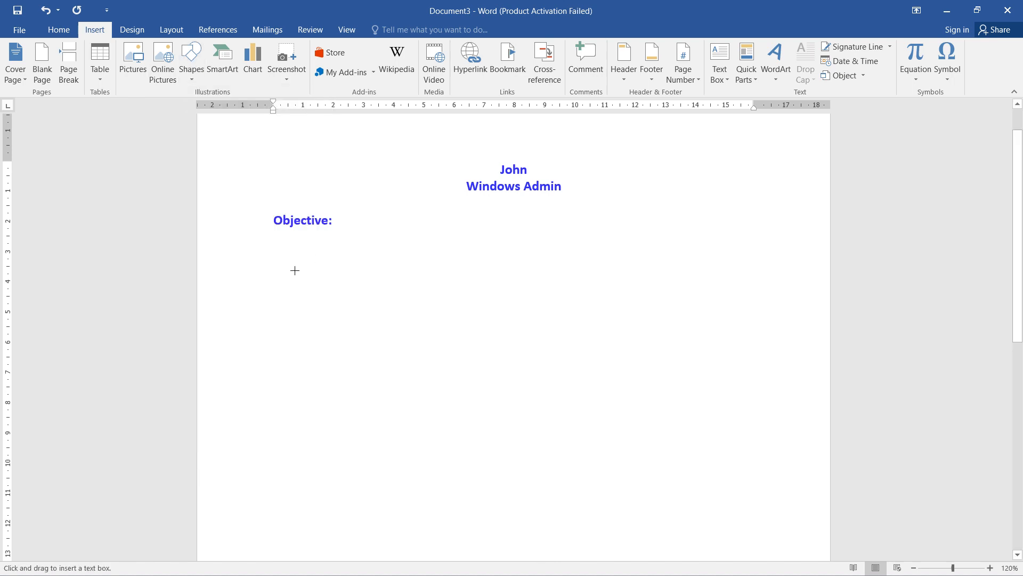
pyautogui.moveTo(287, 262); pyautogui.dragTo(467, 377)
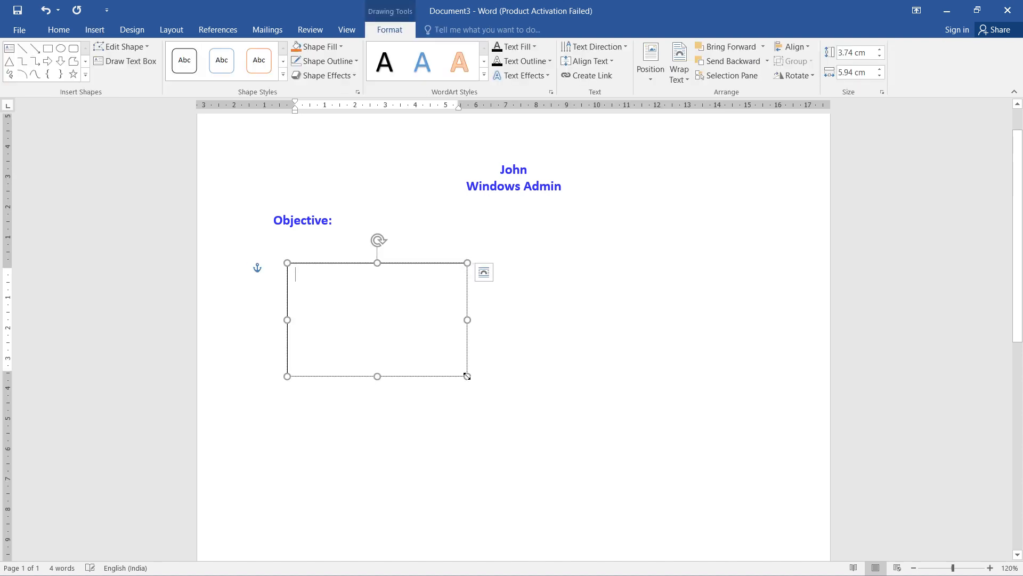
# - Resize the text box to a height of 5 cm and a width of 6 cm
pyautogui.click(399, 265)
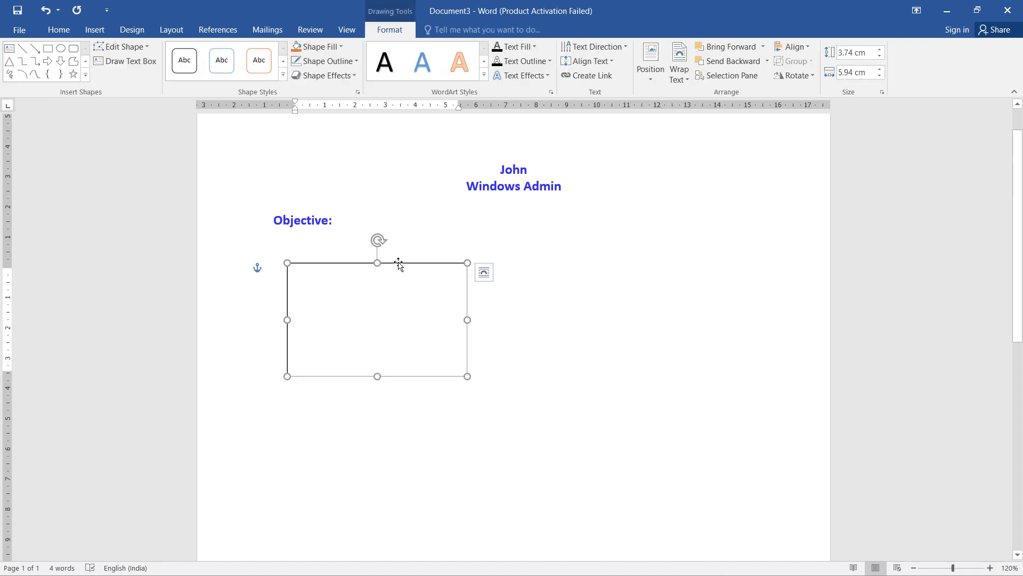
pyautogui.click(870, 53)
pyautogui.write('5')
pyautogui.press('Return')
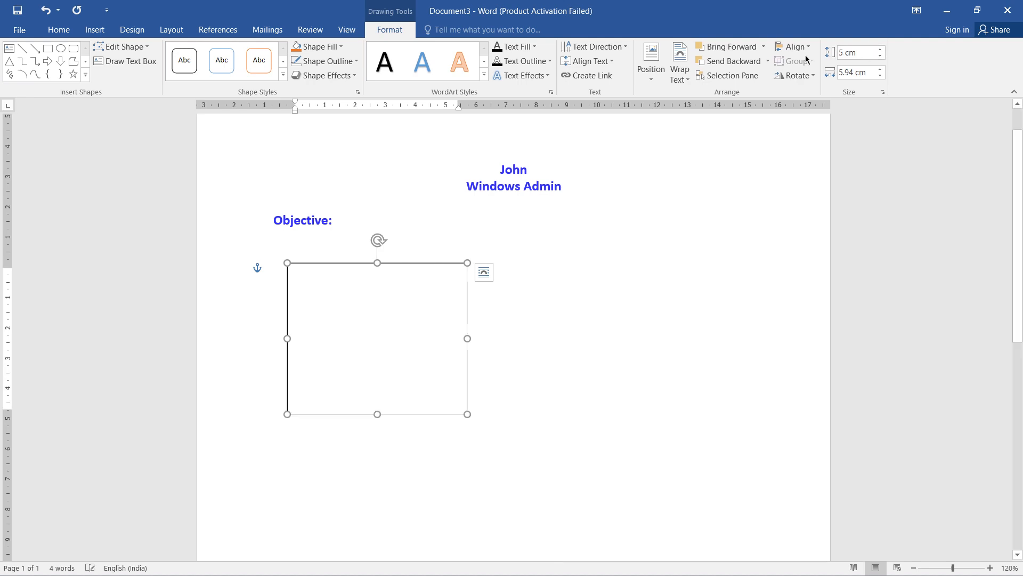
pyautogui.click(872, 73)
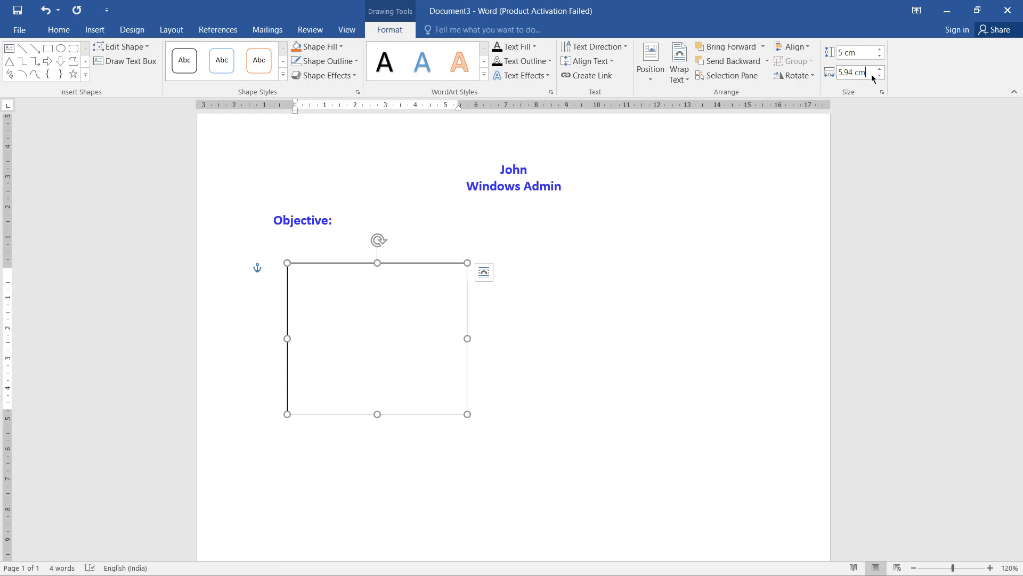
pyautogui.hotkey('ctrl', 'a')
pyautogui.write('6')
pyautogui.press('Return')
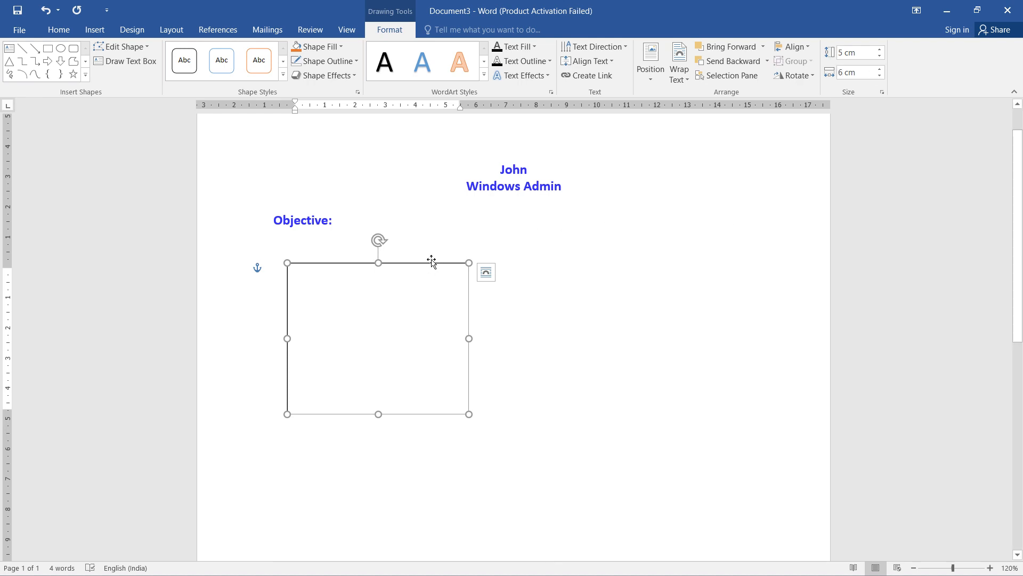
# - Move the text box up and left so it sits just below the Objective heading near the page's left margin
pyautogui.moveTo(432, 260); pyautogui.dragTo(409, 253)
pyautogui.press('Up')
pyautogui.press('Up')
pyautogui.press('Up')
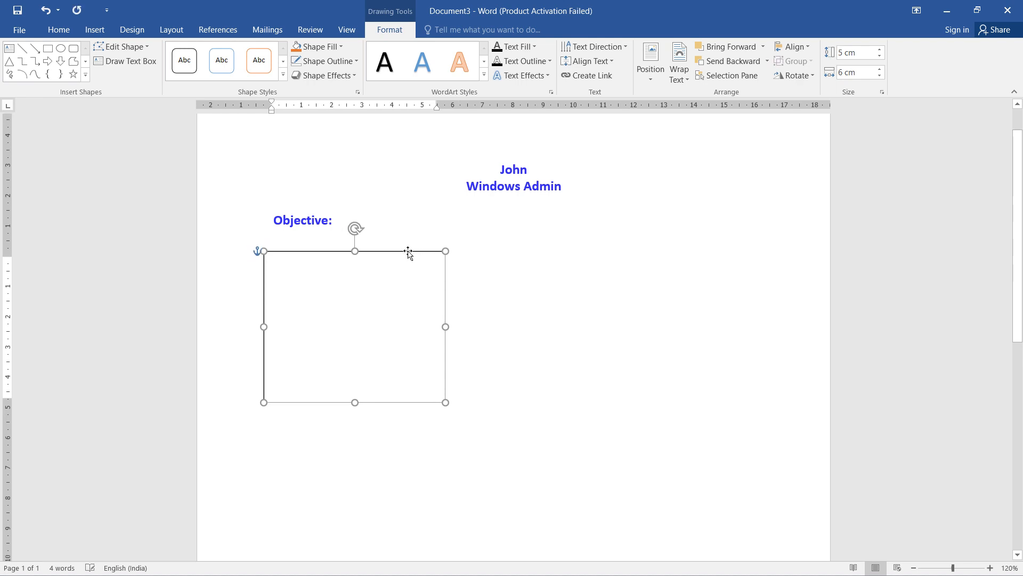
# - Duplicate the text box and place the copy flush against the original's right edge, level with it
pyautogui.hotkey('ctrl', 'c')
pyautogui.hotkey('ctrl', 'v')
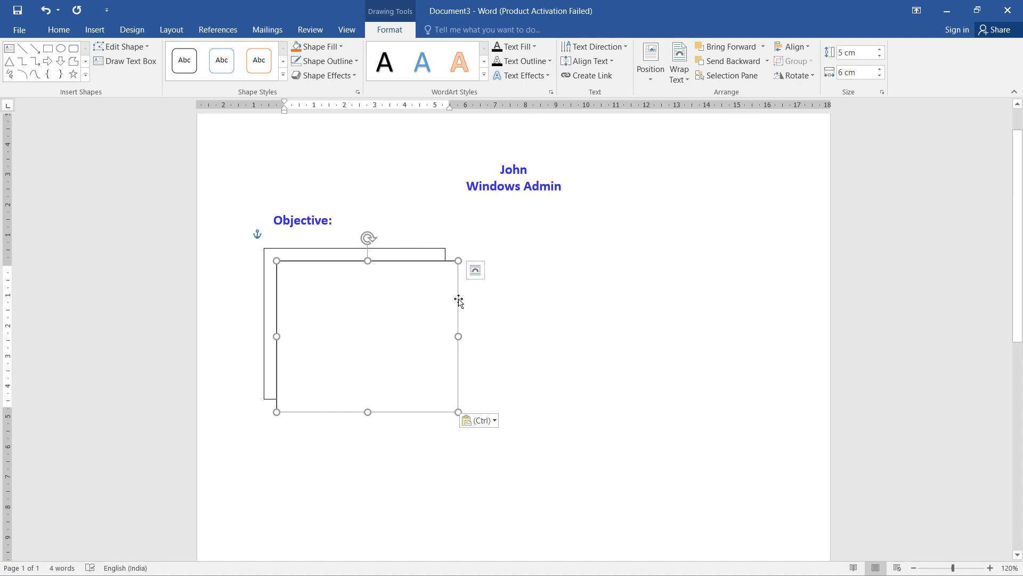
pyautogui.moveTo(459, 299); pyautogui.dragTo(631, 286)
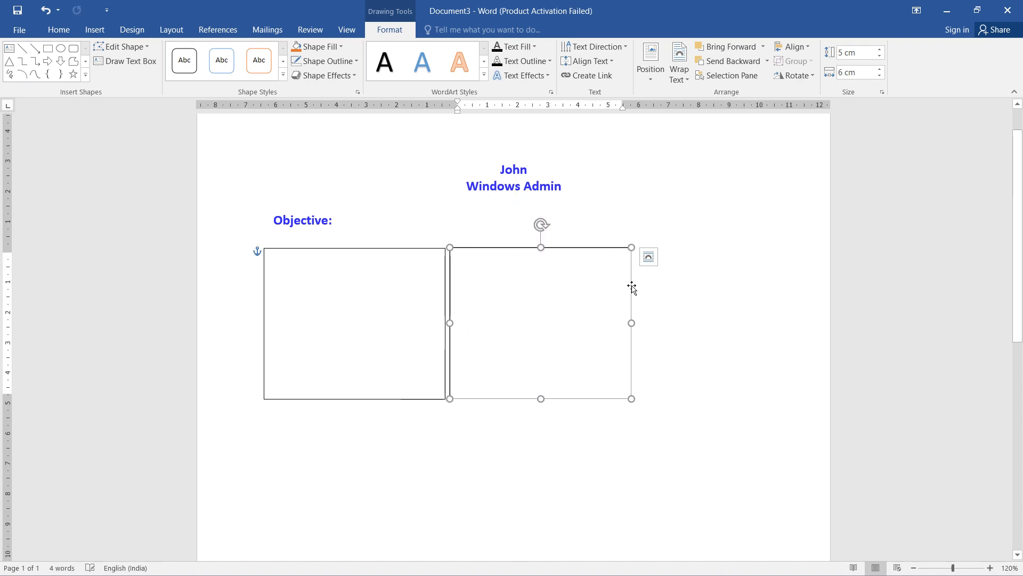
pyautogui.press('Left')
pyautogui.press('Left')
pyautogui.press('Left')
pyautogui.press('Left')
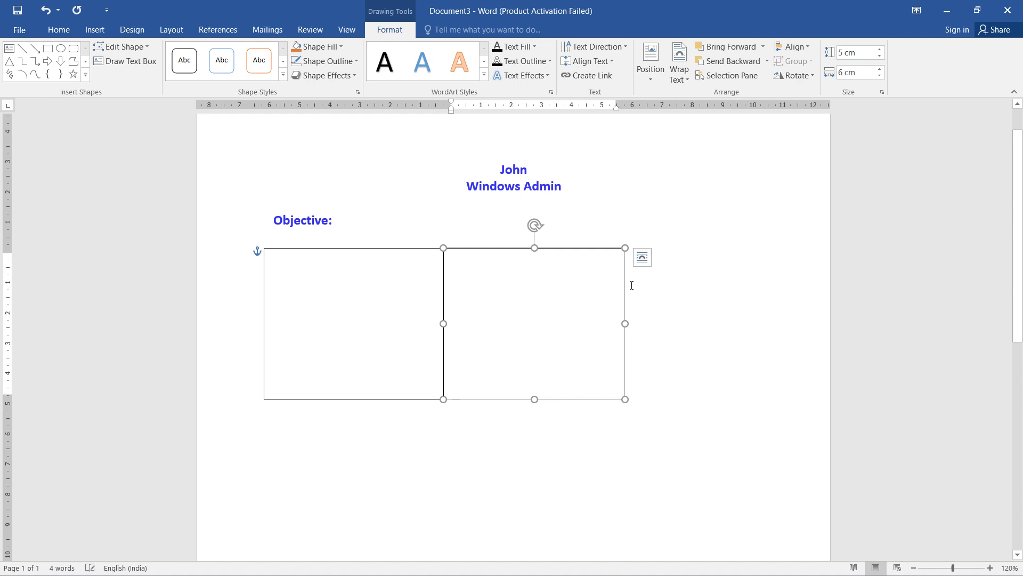
# - Paste a third copy of the text box and place it against the second box's right edge, level with the row
pyautogui.hotkey('ctrl', 'v')
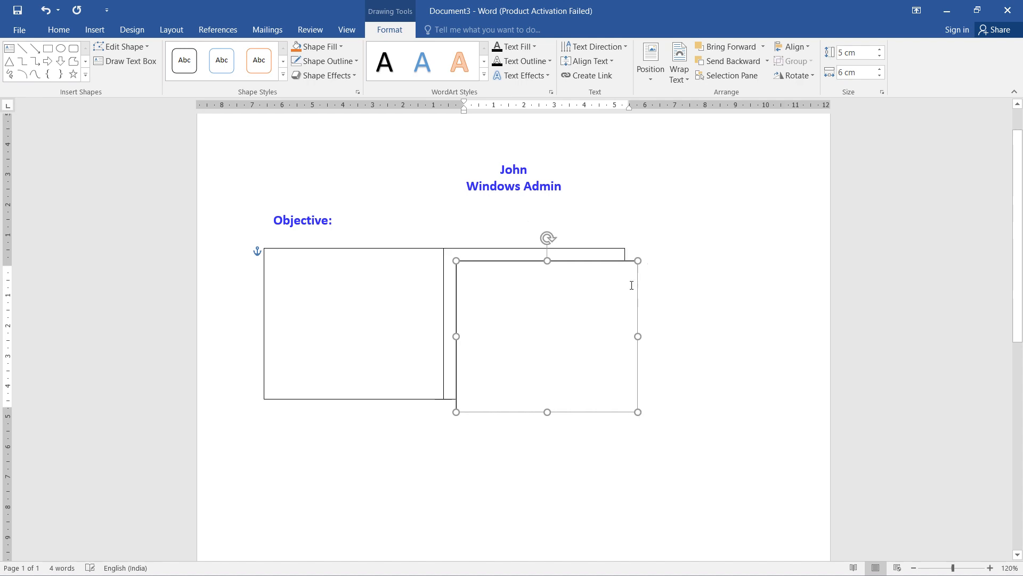
pyautogui.press('Up')
pyautogui.press('Up')
pyautogui.press('Up')
pyautogui.press('Up')
pyautogui.press('Up')
pyautogui.press('Up')
pyautogui.press('Up')
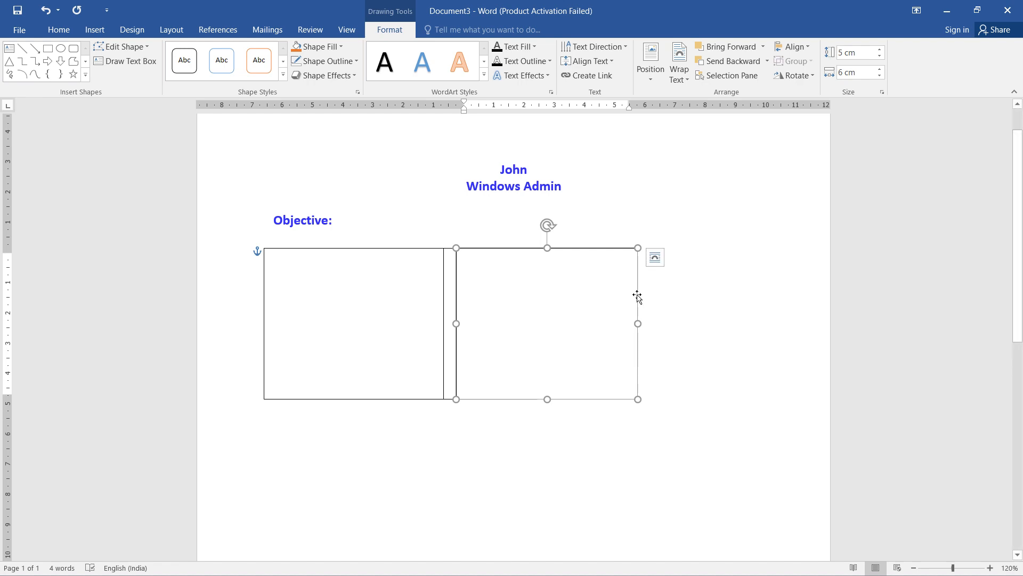
pyautogui.moveTo(639, 297); pyautogui.dragTo(808, 298)
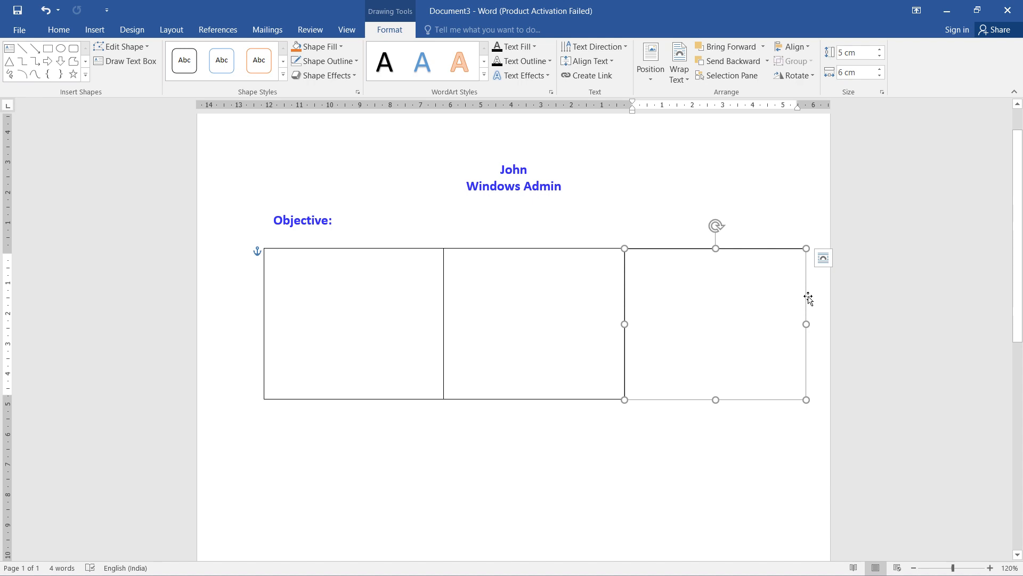
# - Fine-tune the third text box's position so its left edge meets the second box and its top edge lines up with the row
pyautogui.press('Right')
pyautogui.press('ctrl')
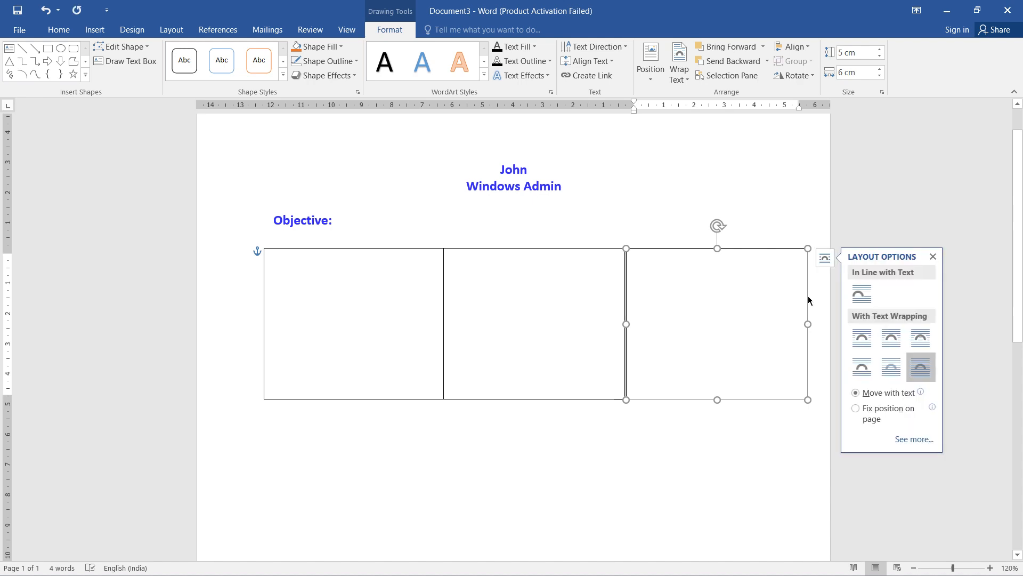
pyautogui.hotkey('ctrl', 'Left')
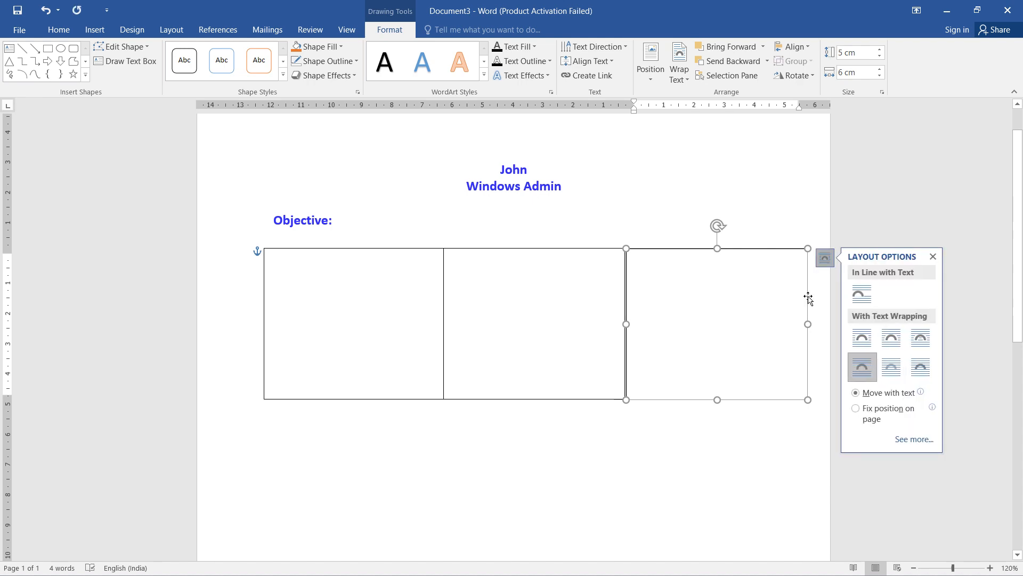
pyautogui.click(772, 251)
pyautogui.moveTo(772, 251); pyautogui.dragTo(771, 251)
pyautogui.click(697, 429)
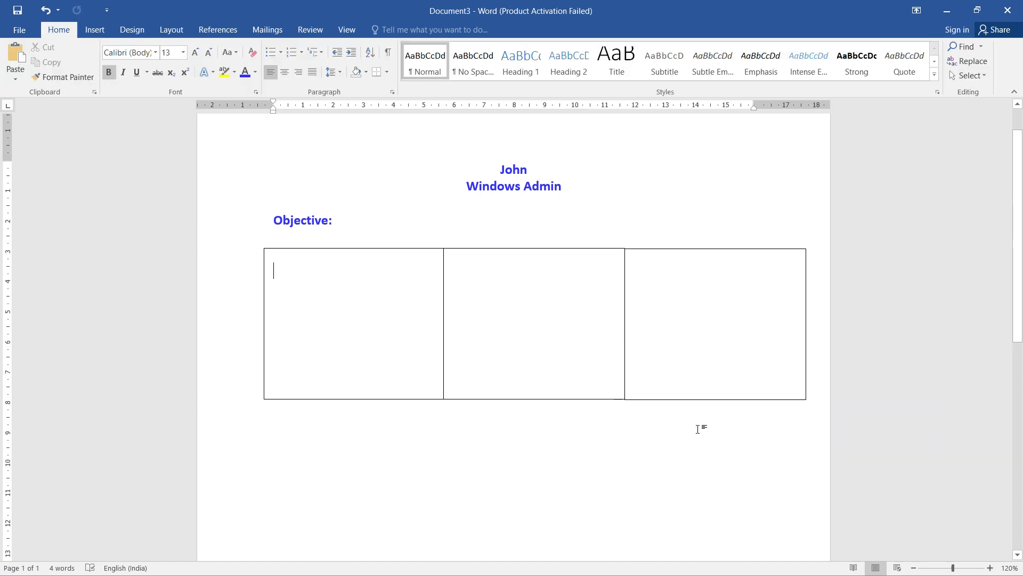
pyautogui.scroll(9, 589, 323)
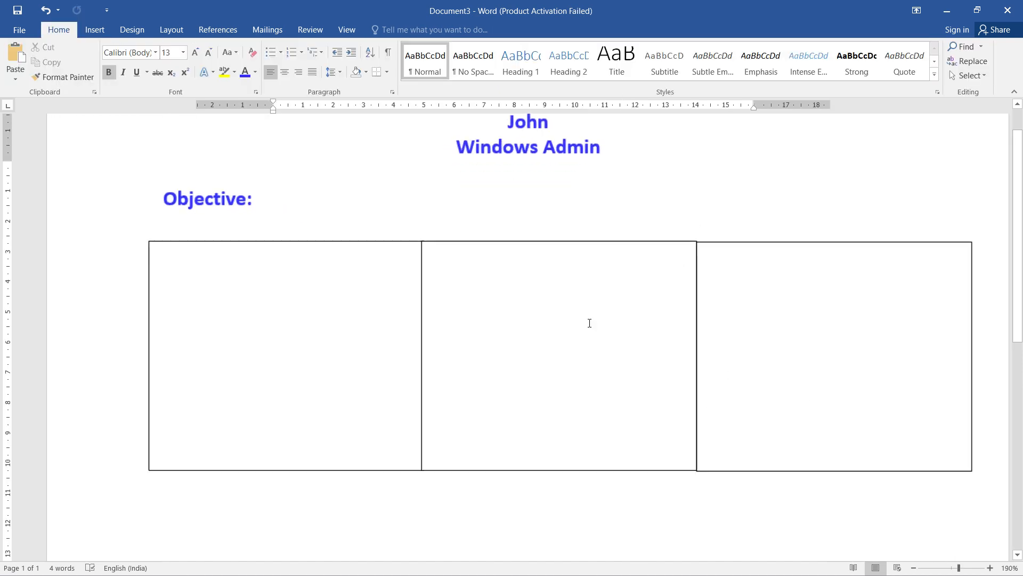
pyautogui.click(844, 241)
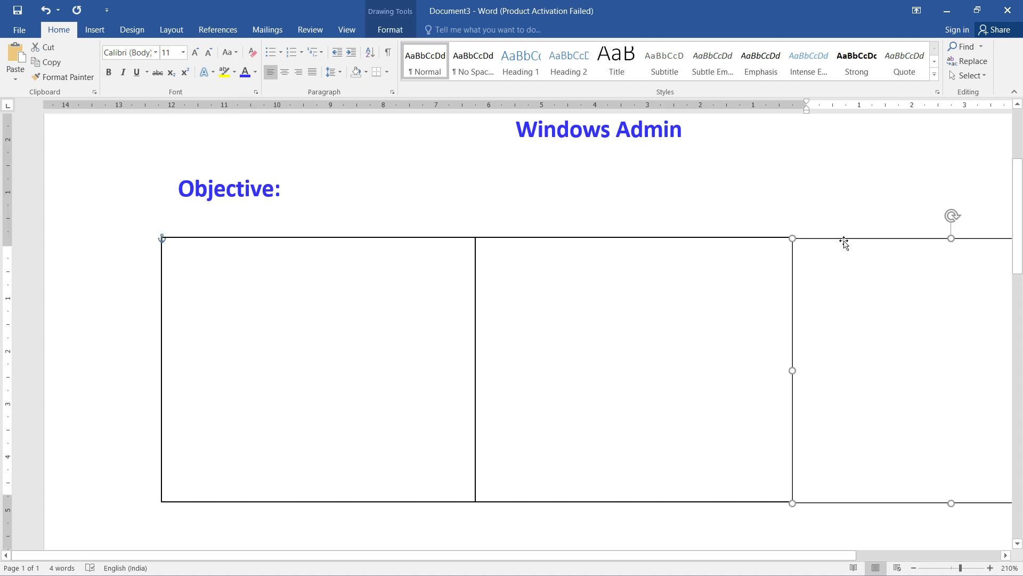
pyautogui.scroll(-3, 619, 347)
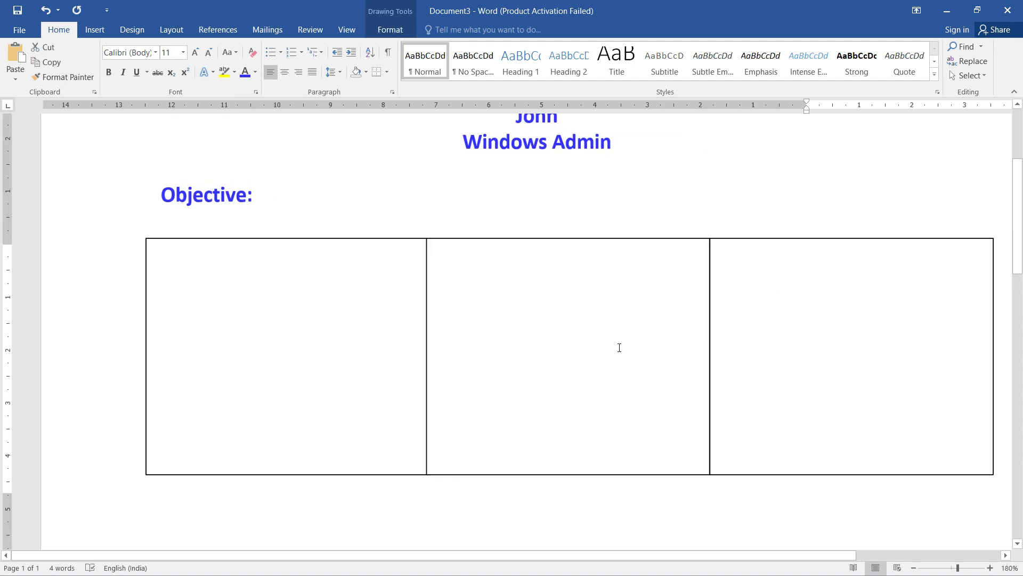
pyautogui.scroll(-2, 619, 348)
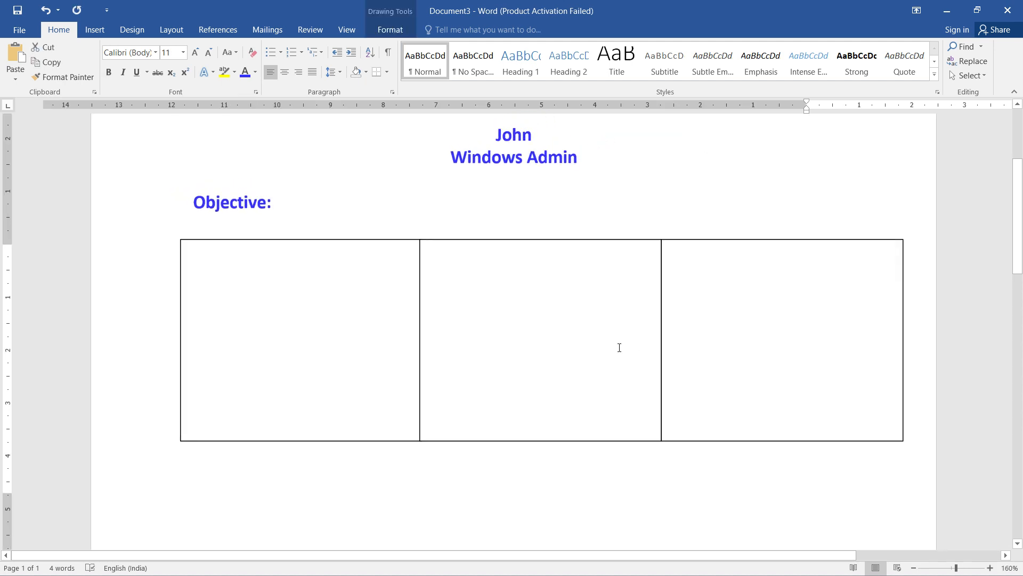
# - Enter the labels "Email ID:", "Mobile No." and "Linkedin :" on separate lines in the first text box
pyautogui.click(227, 317)
pyautogui.scroll(-2, 227, 317)
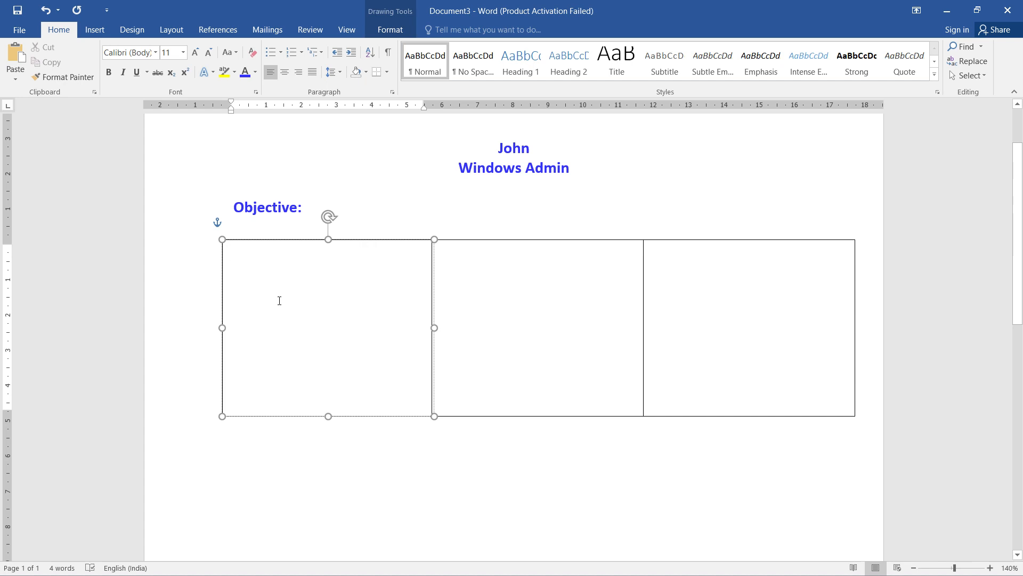
pyautogui.write('Email')
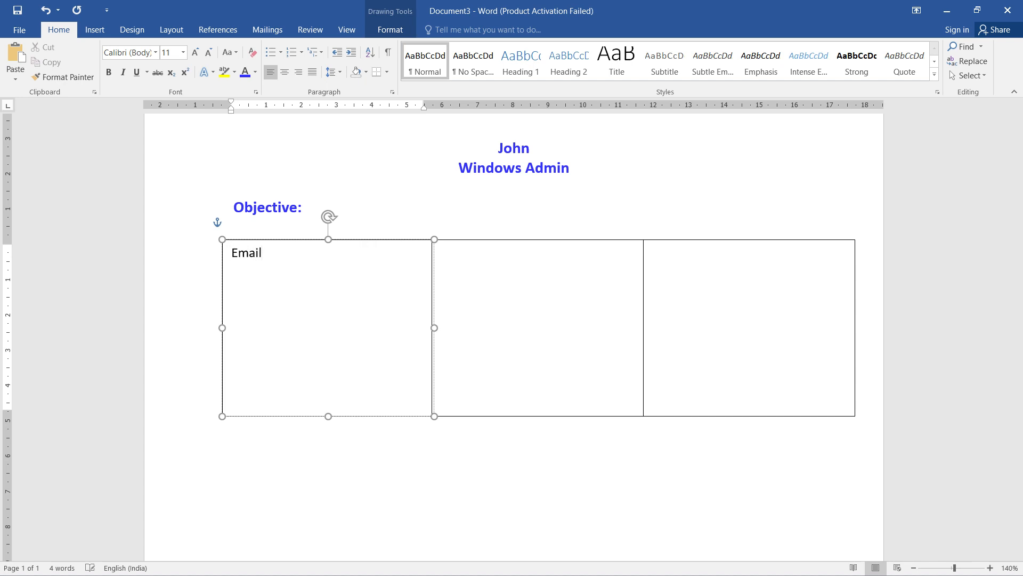
pyautogui.write(' ID: ')
pyautogui.write('Mobile N')
pyautogui.write('o')
pyautogui.write('.')
pyautogui.press('Return')
pyautogui.write('Linked')
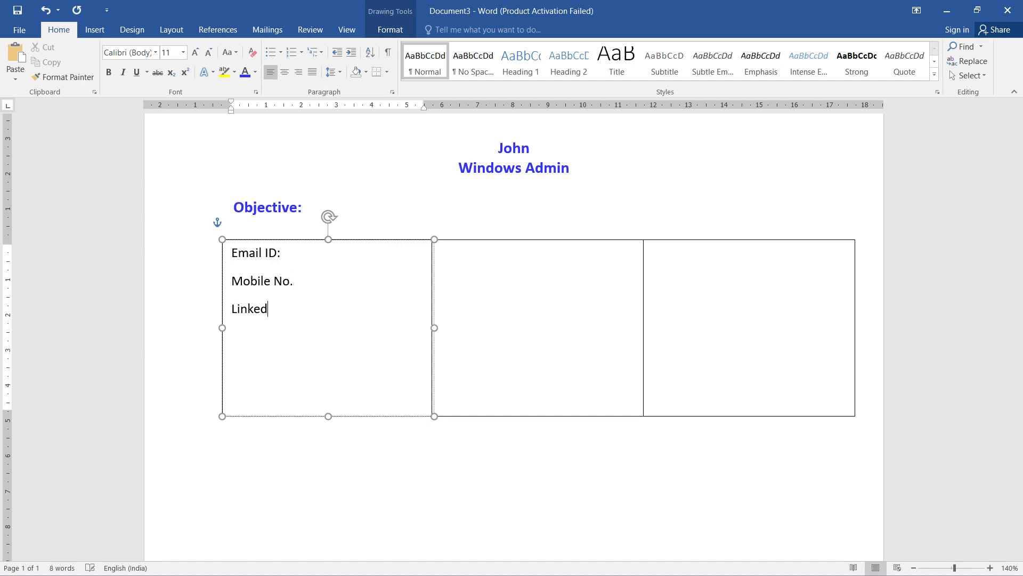
pyautogui.write('in :')
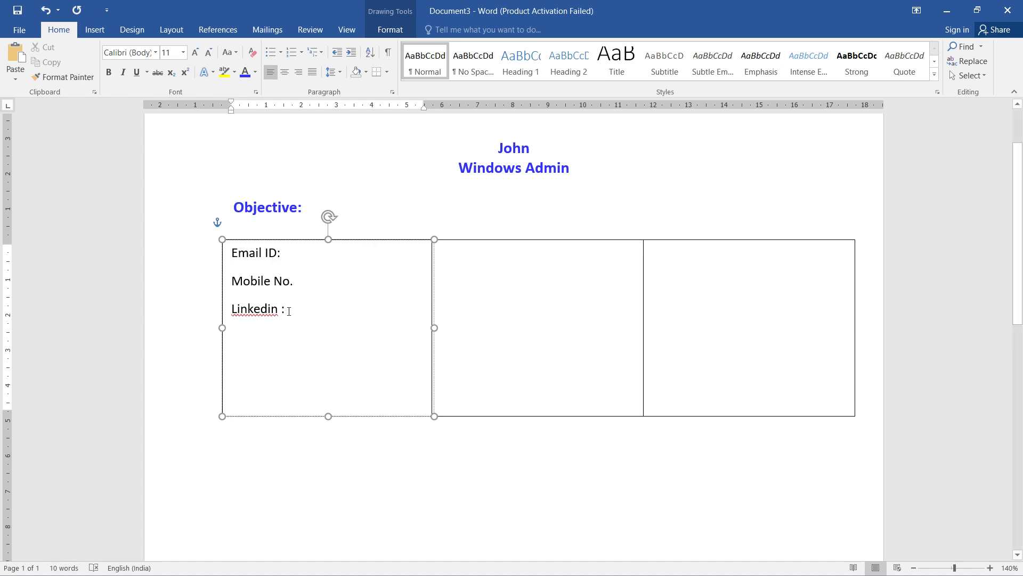
# - Set the three label lines in the first text box to 0 pt spacing after and Single line spacing
pyautogui.hotkey('ctrl', 'a')
pyautogui.rightClick(243, 255)
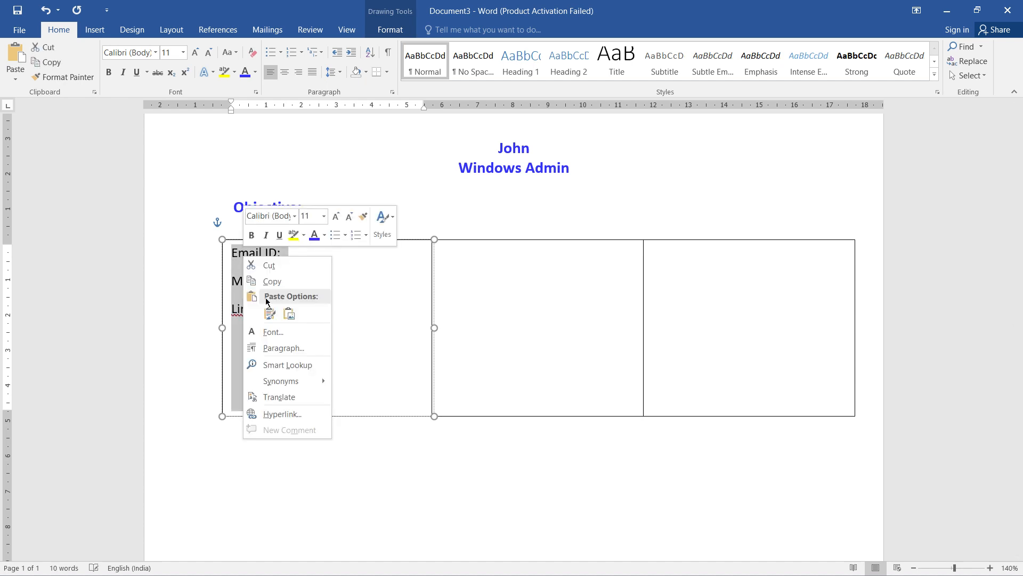
pyautogui.click(283, 348)
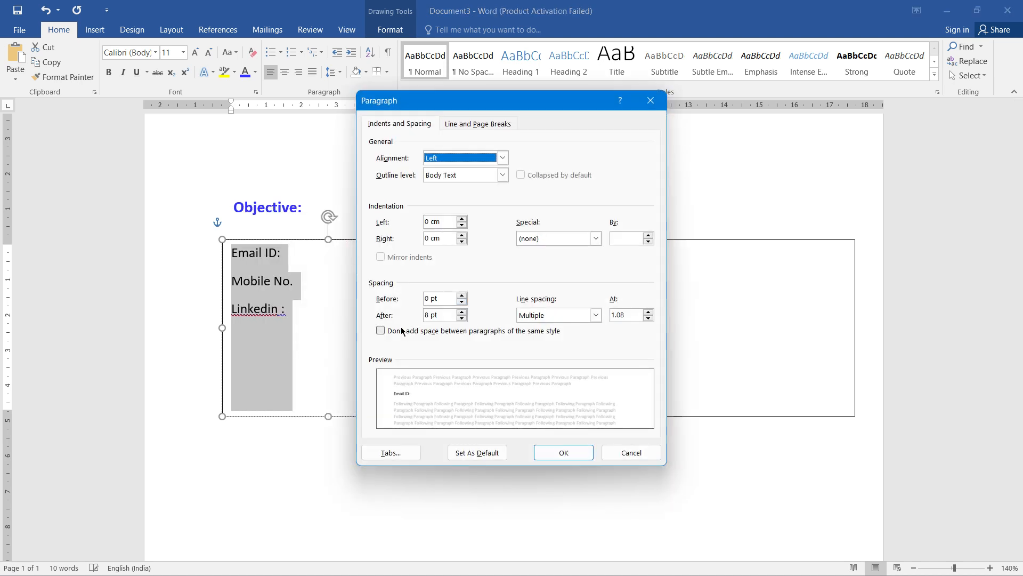
pyautogui.moveTo(449, 316); pyautogui.dragTo(394, 319)
pyautogui.write('0')
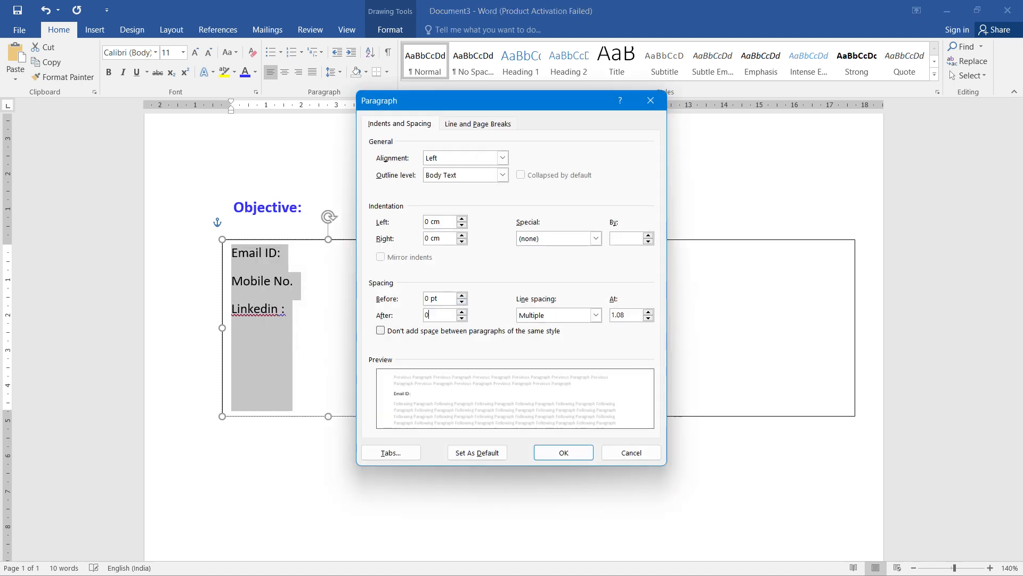
pyautogui.click(521, 316)
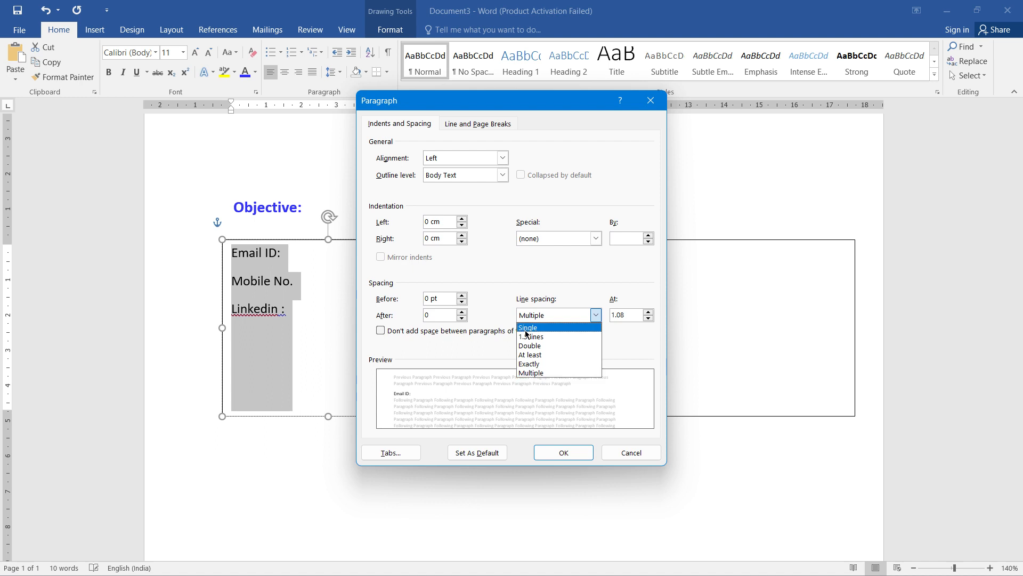
pyautogui.click(526, 334)
pyautogui.click(563, 452)
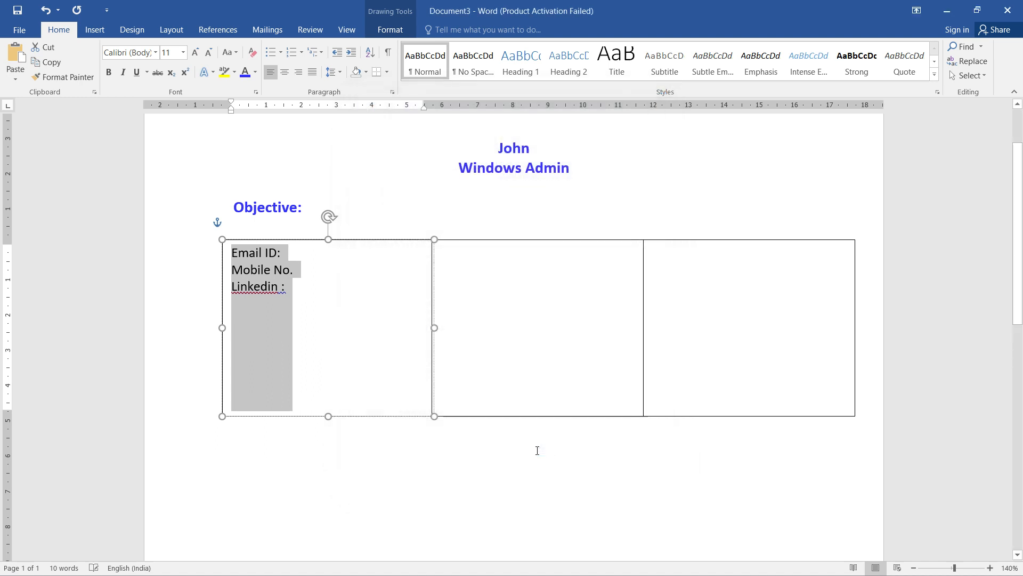
# - Make the three contact labels in the first text box bold and blue, matching the Objective heading
pyautogui.hotkey('ctrl', 'b')
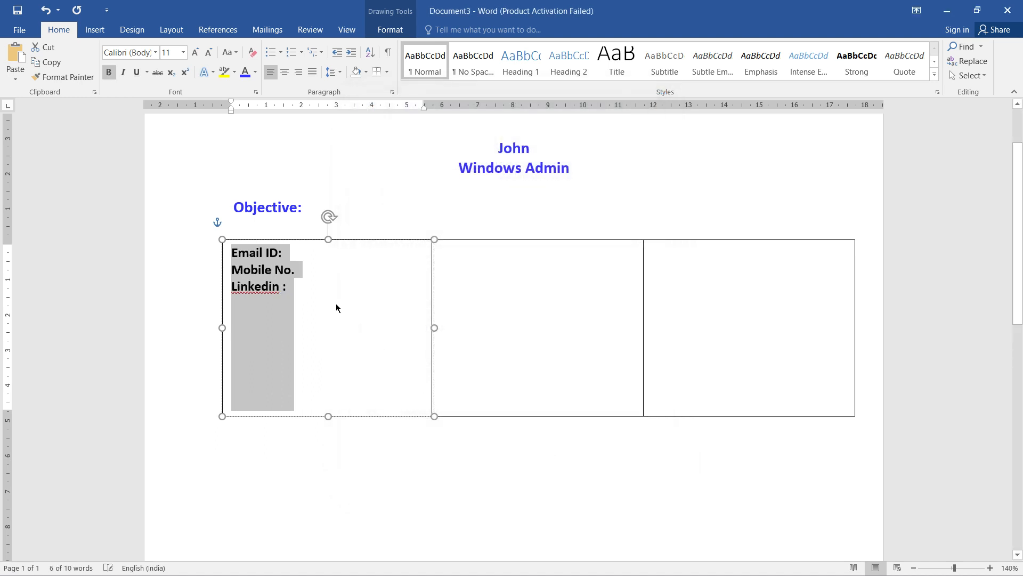
pyautogui.click(304, 285)
pyautogui.moveTo(303, 285); pyautogui.dragTo(233, 252)
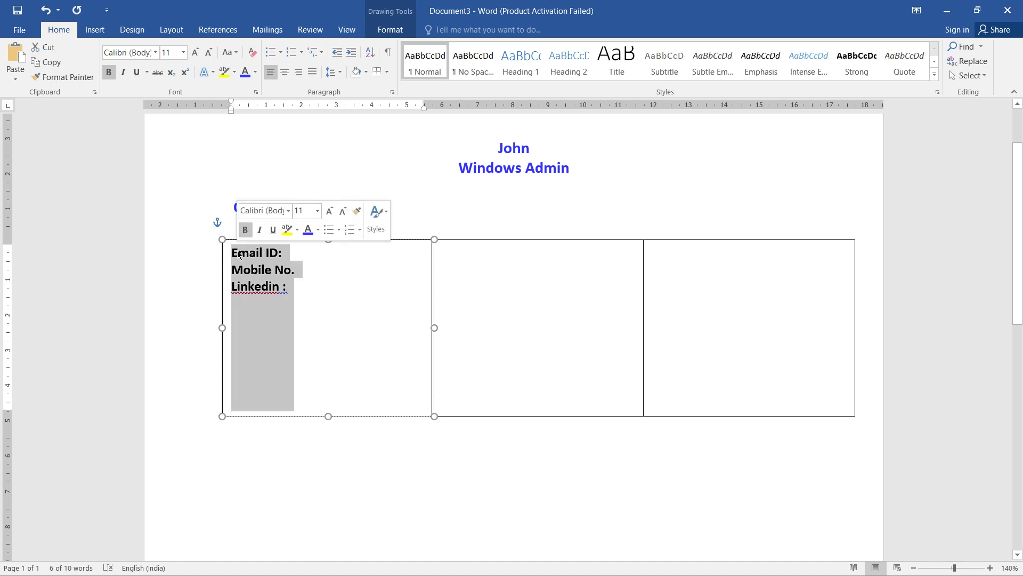
pyautogui.click(245, 77)
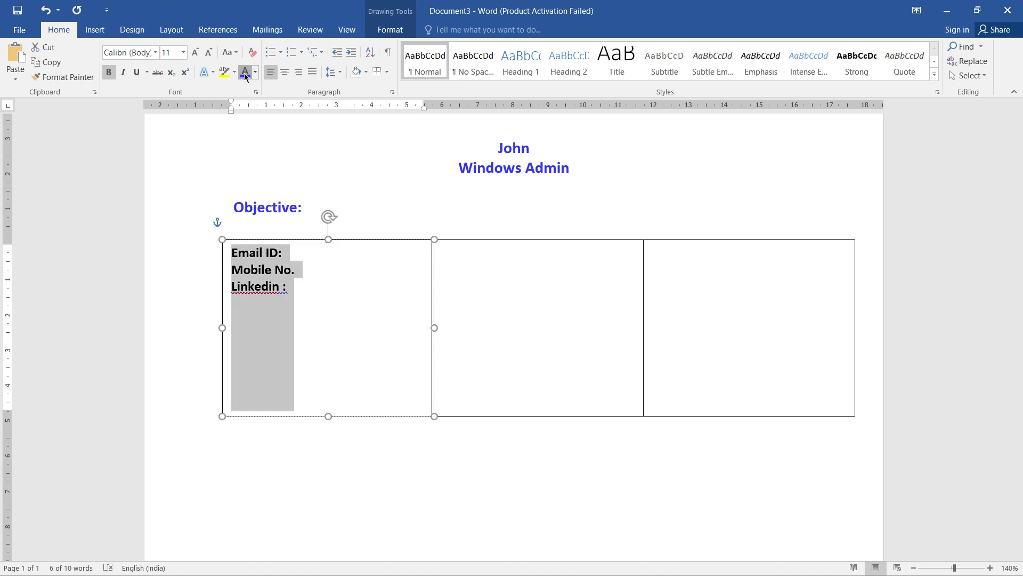
# - Set the font colour to black after the "Email ID:" label and enter the placeholder e-mail address there
pyautogui.click(319, 257)
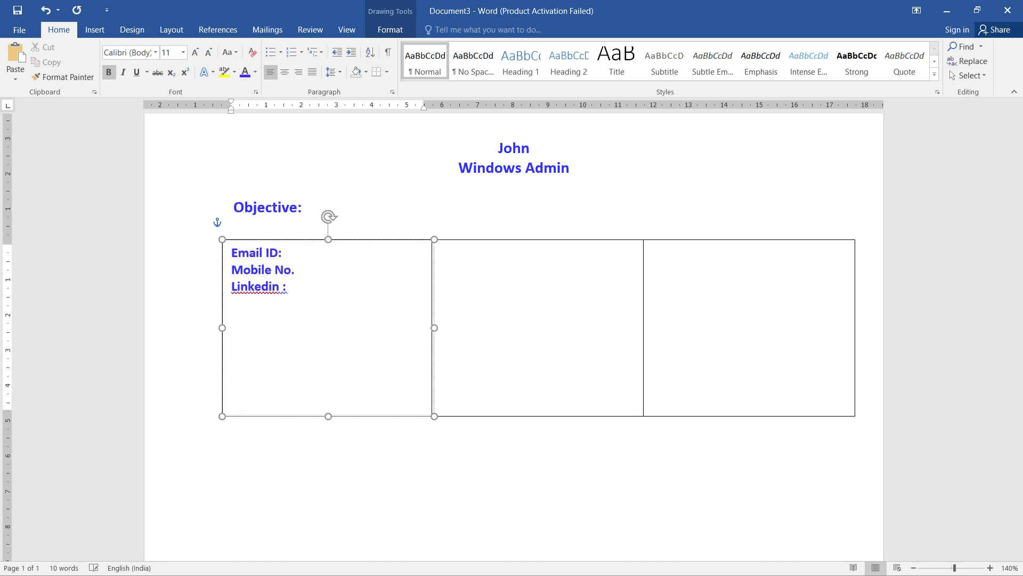
pyautogui.click(256, 72)
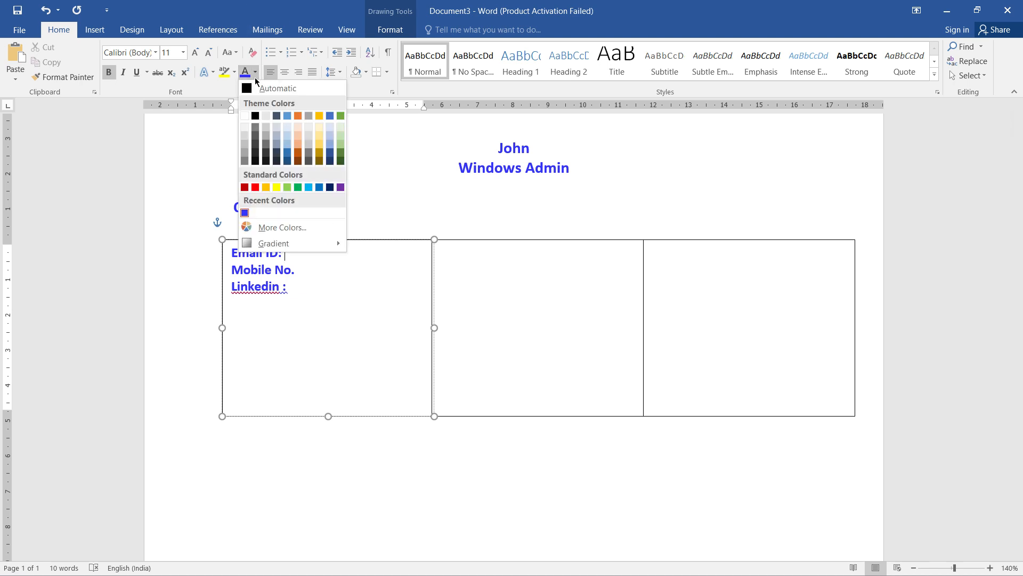
pyautogui.click(257, 116)
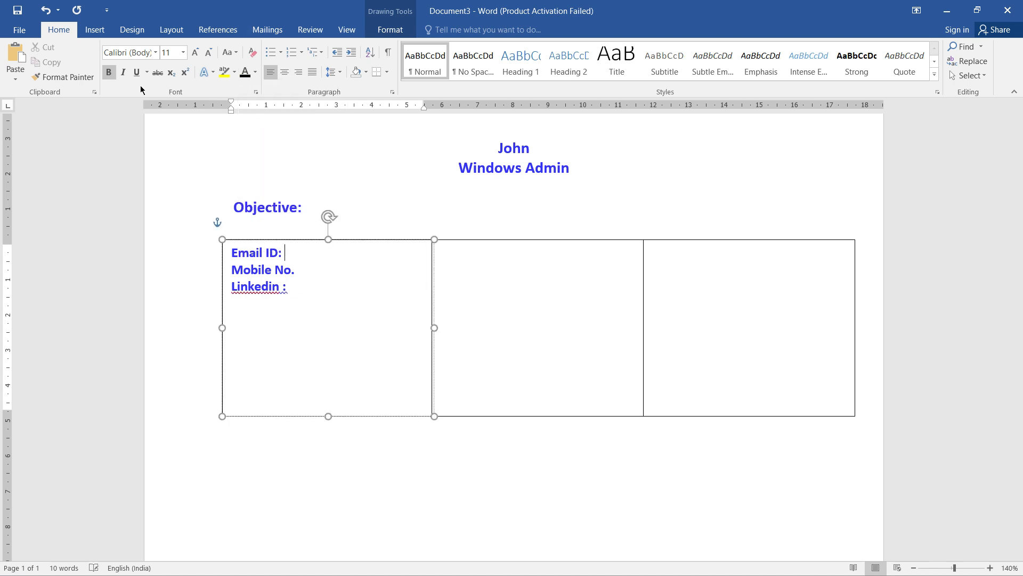
pyautogui.write('xxxx @gmail.com')
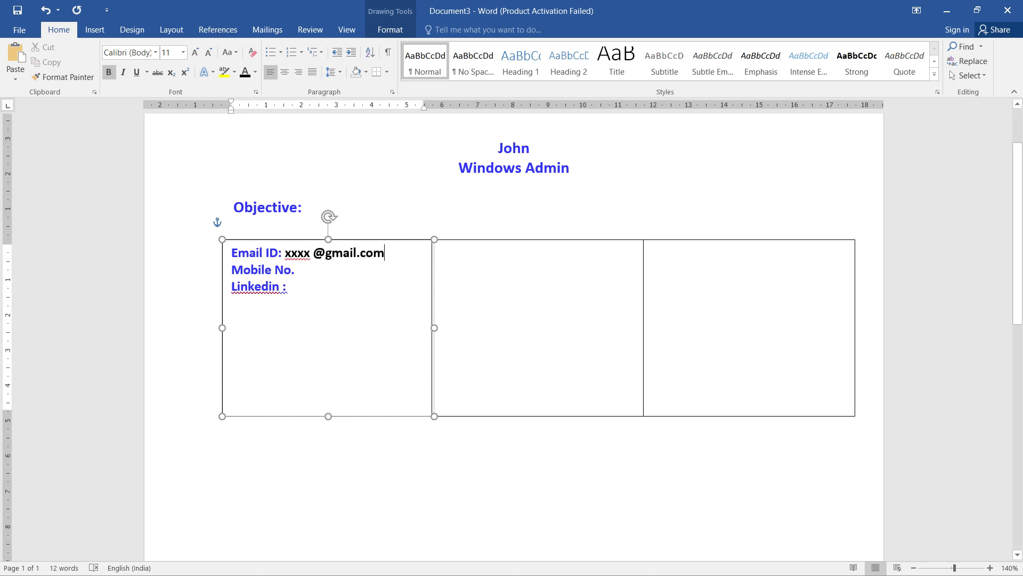
# - Enter the mobile number with its country code after the "Mobile No." label
pyautogui.click(297, 268)
pyautogui.write('+')
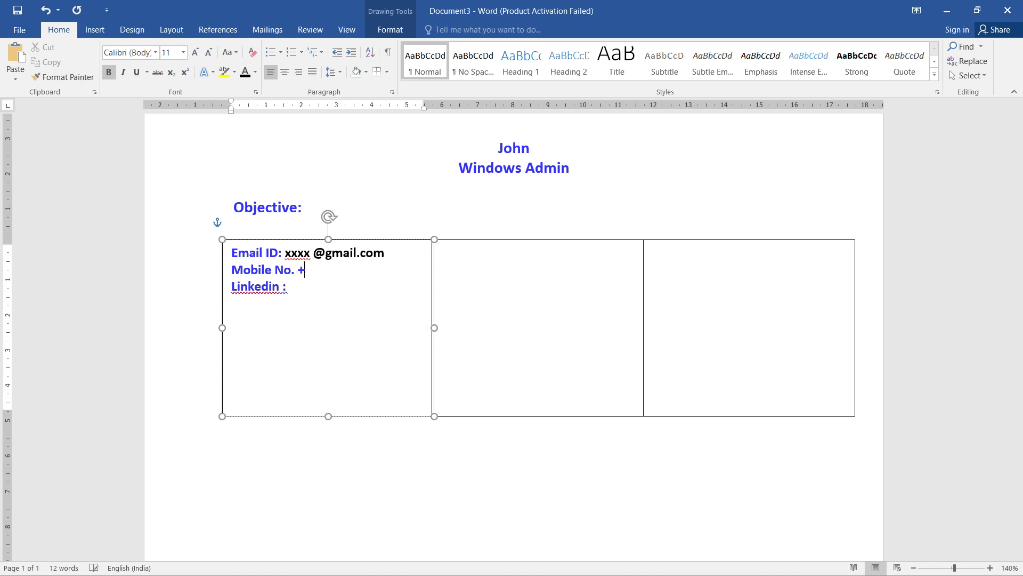
pyautogui.write('91 1234')
pyautogui.write('56789')
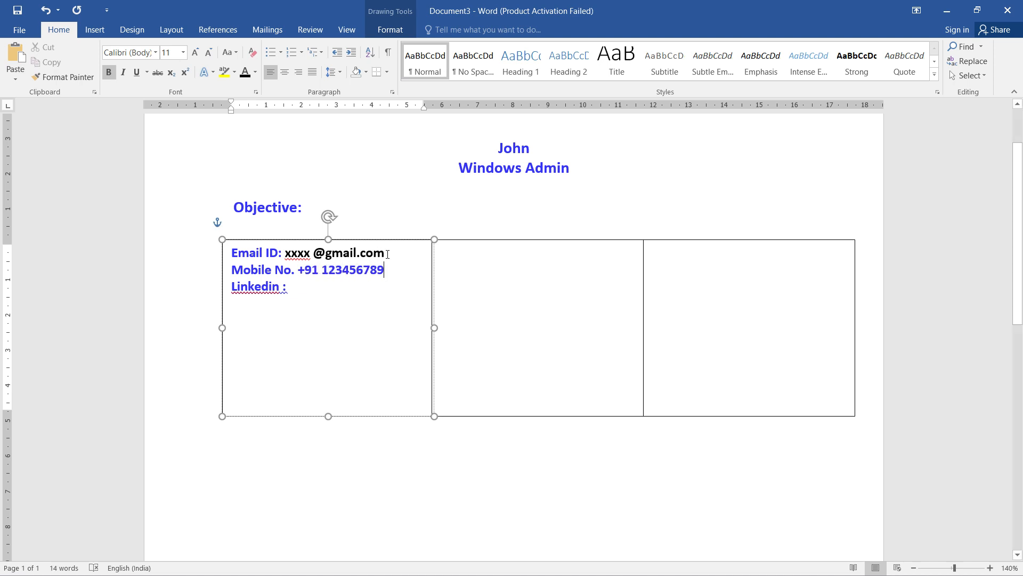
# - Remove the bold formatting from the e-mail address after its first character
pyautogui.moveTo(390, 254); pyautogui.dragTo(295, 254)
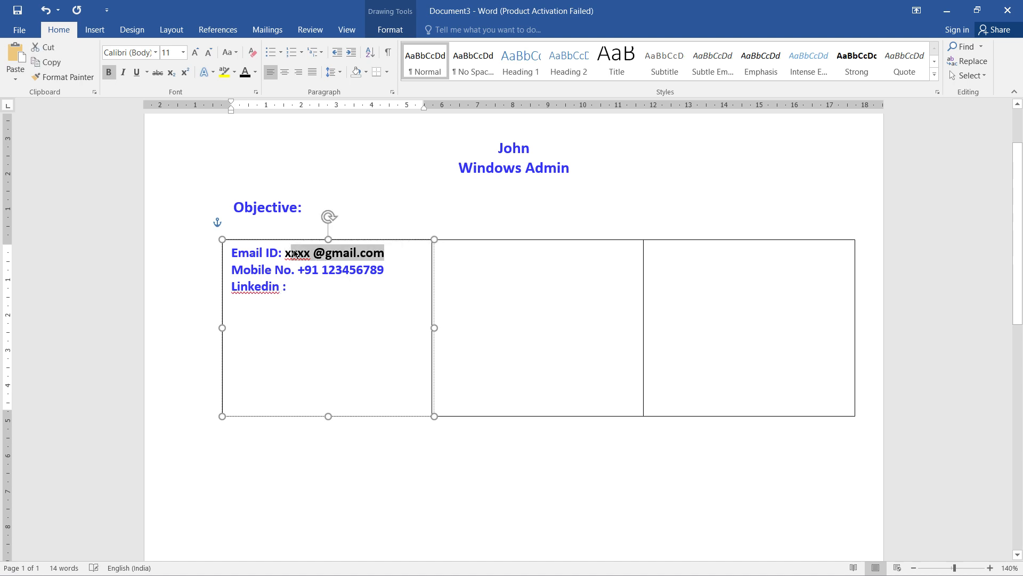
pyautogui.hotkey('ctrl', 'b')
pyautogui.click(386, 253)
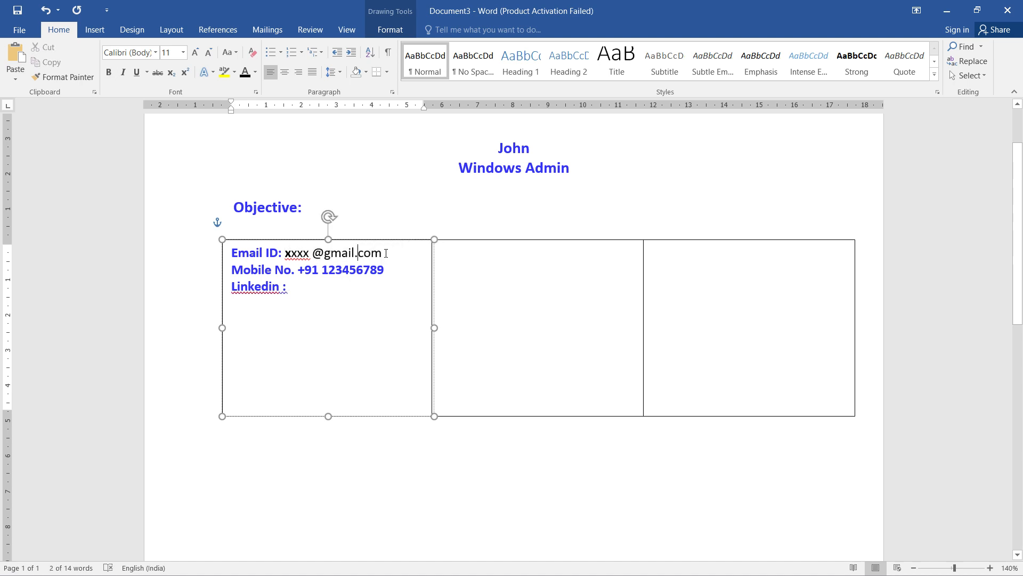
# - Copy the formatting of the e-mail address's domain part onto the mobile number with Format Painter
pyautogui.doubleClick(345, 254)
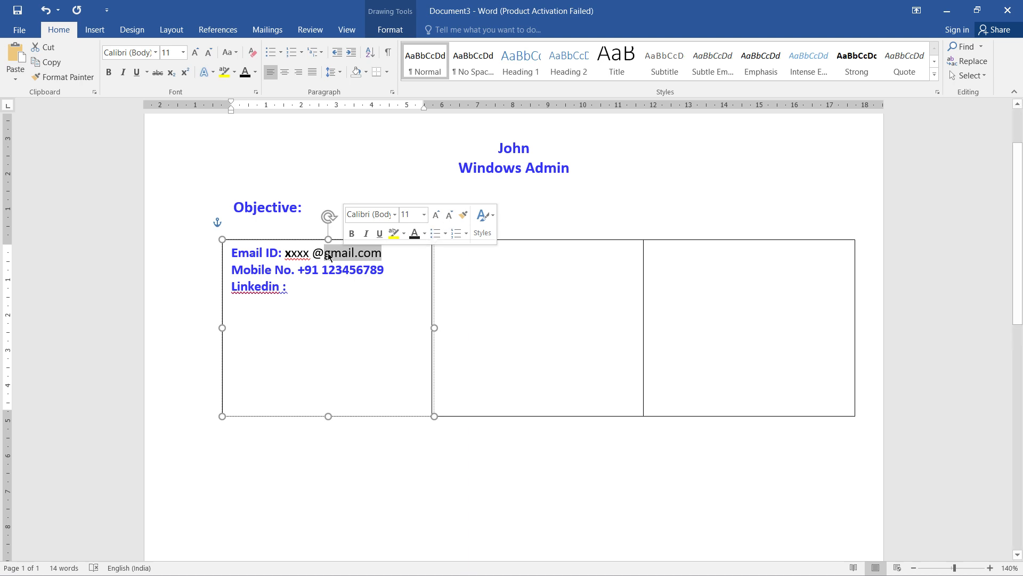
pyautogui.click(359, 255)
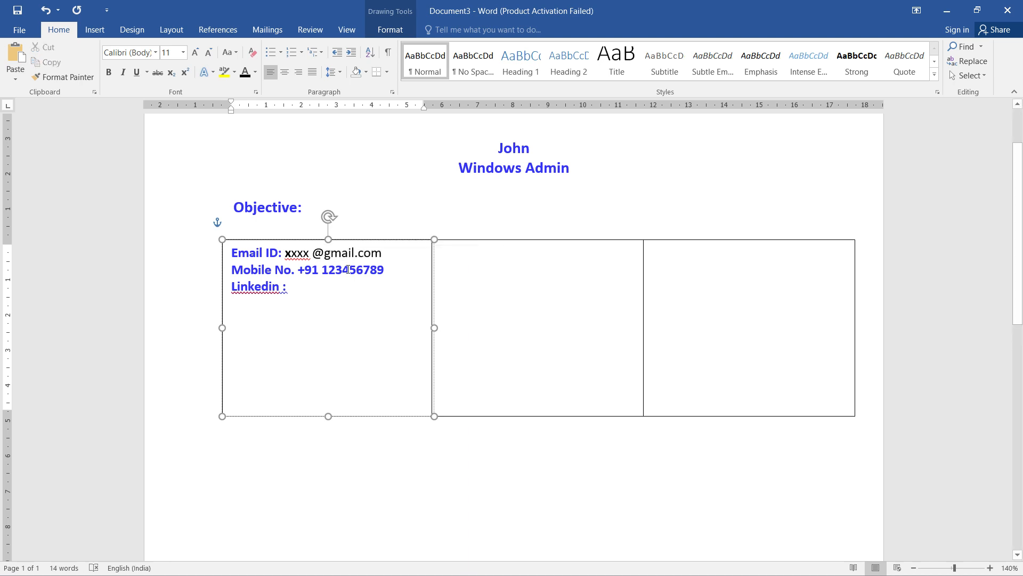
pyautogui.moveTo(348, 269); pyautogui.dragTo(386, 255)
pyautogui.click(386, 255)
pyautogui.doubleClick(340, 253)
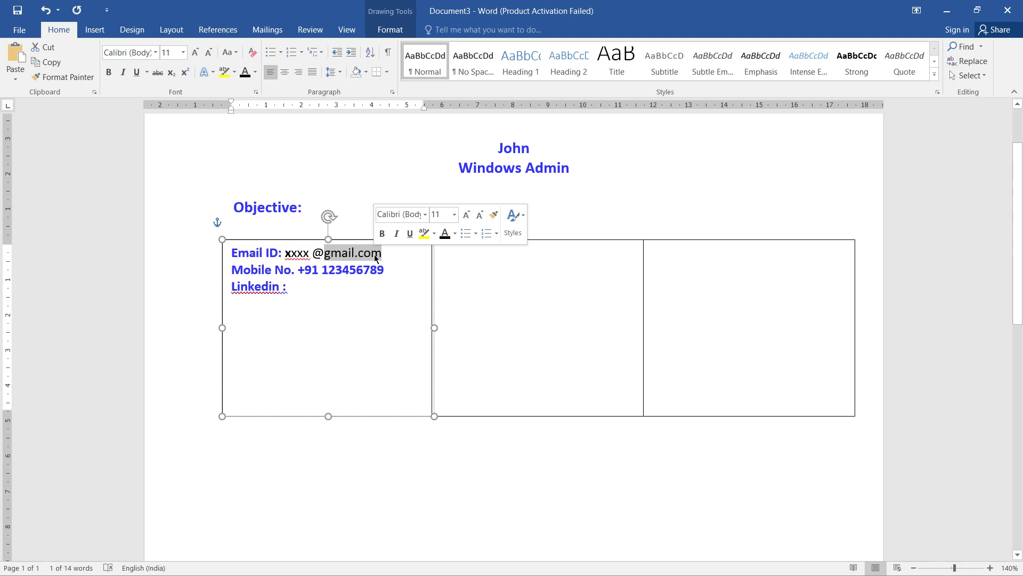
pyautogui.click(499, 217)
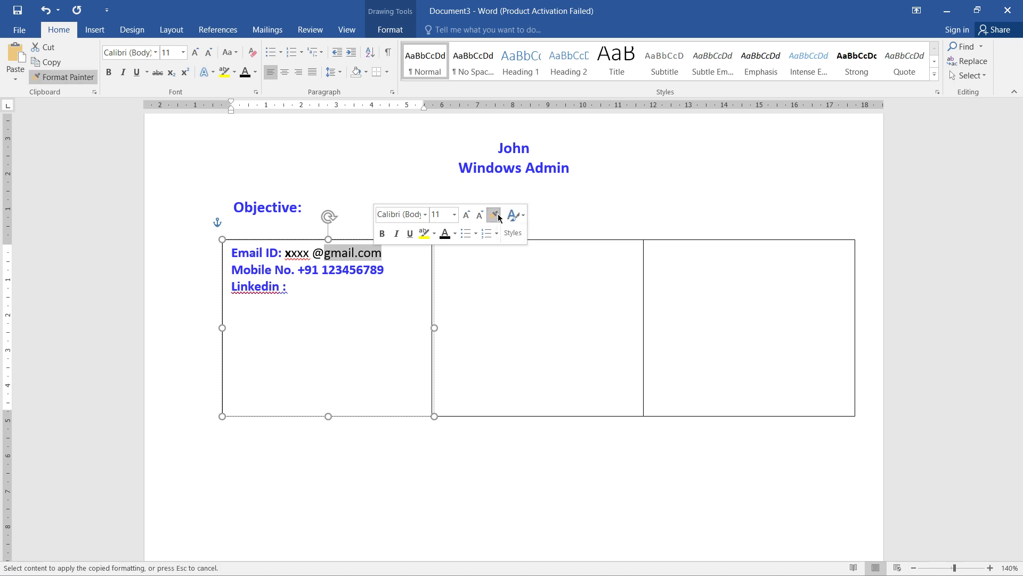
pyautogui.moveTo(390, 269); pyautogui.dragTo(300, 273)
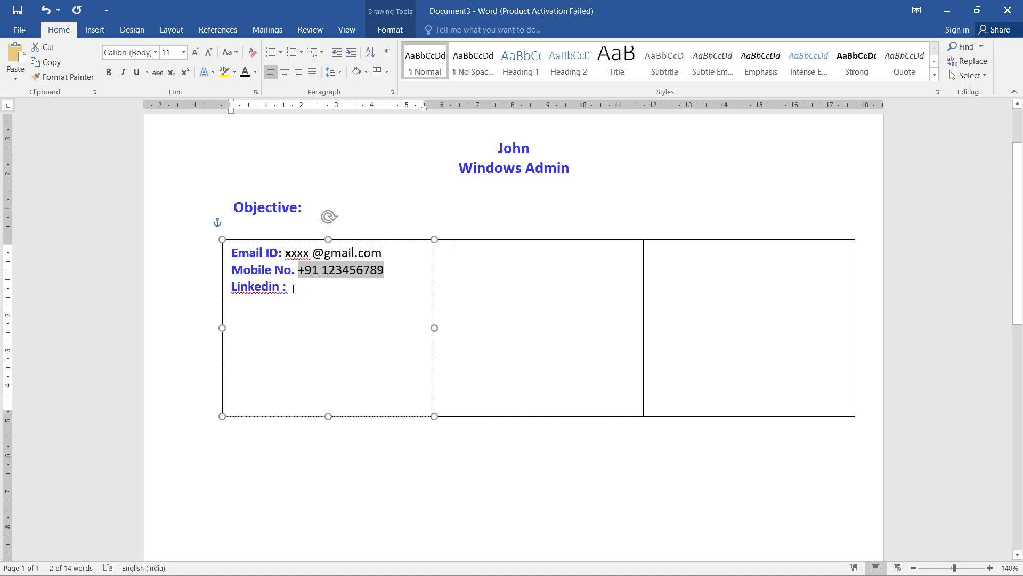
pyautogui.press('Down')
pyautogui.write('H')
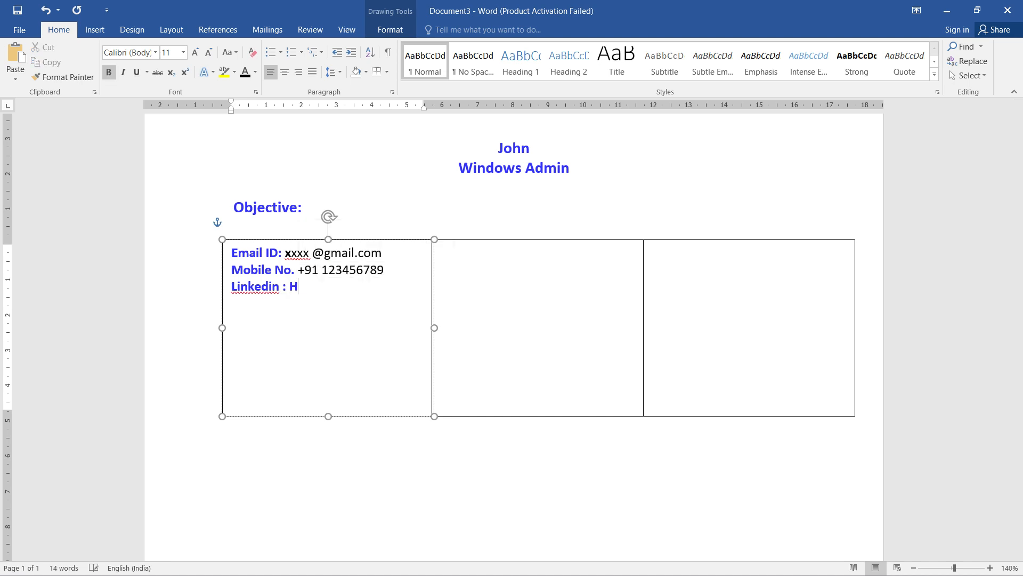
pyautogui.write('ttps://.......')
pyautogui.moveTo(339, 269); pyautogui.dragTo(377, 270)
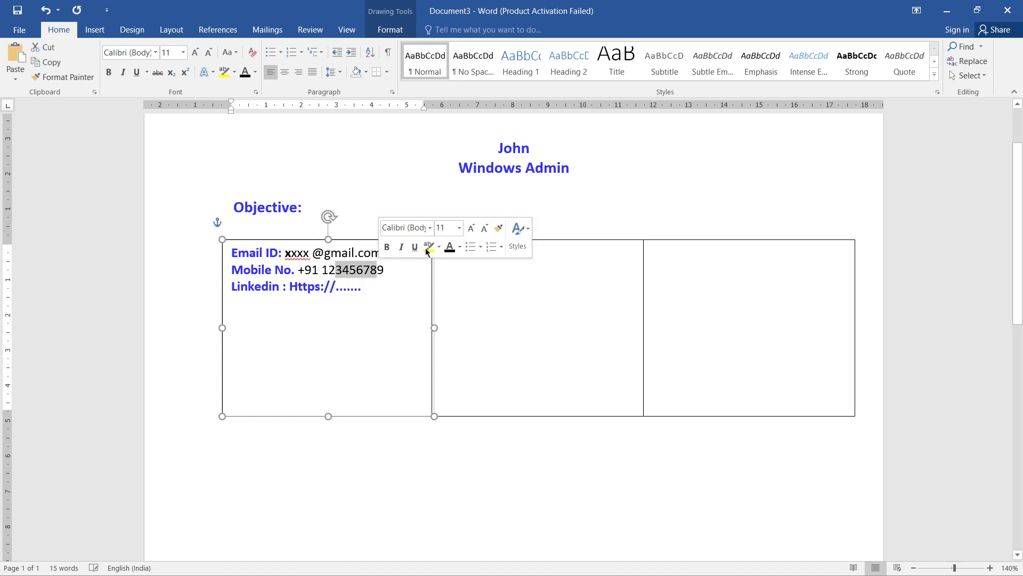
pyautogui.click(498, 229)
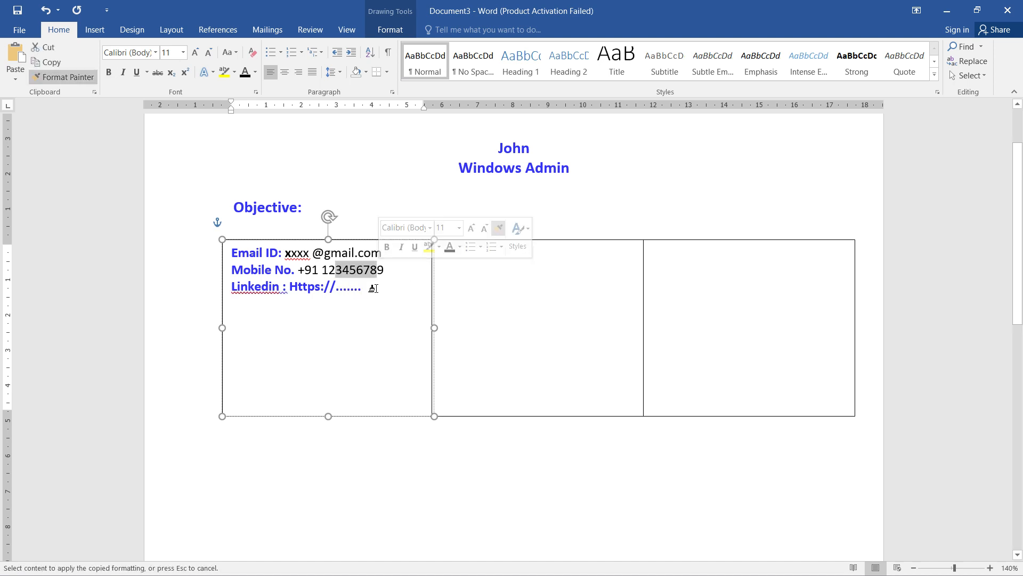
pyautogui.moveTo(372, 287); pyautogui.dragTo(295, 285)
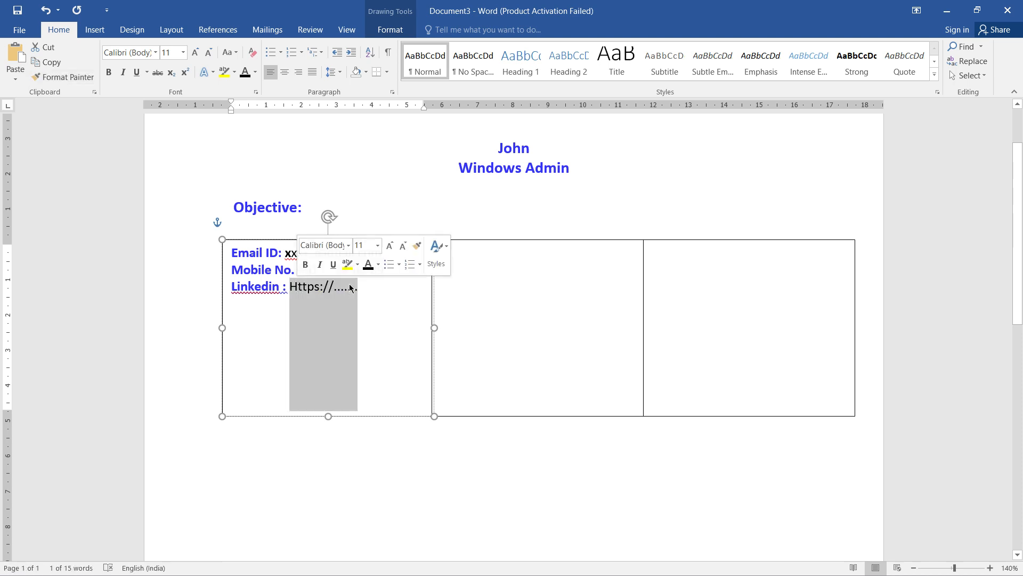
# - Add the line "Educational Qualificaion" below the Linkedin entry, leaving one blank line between them
pyautogui.click(370, 283)
pyautogui.press('Return')
pyautogui.press('Return')
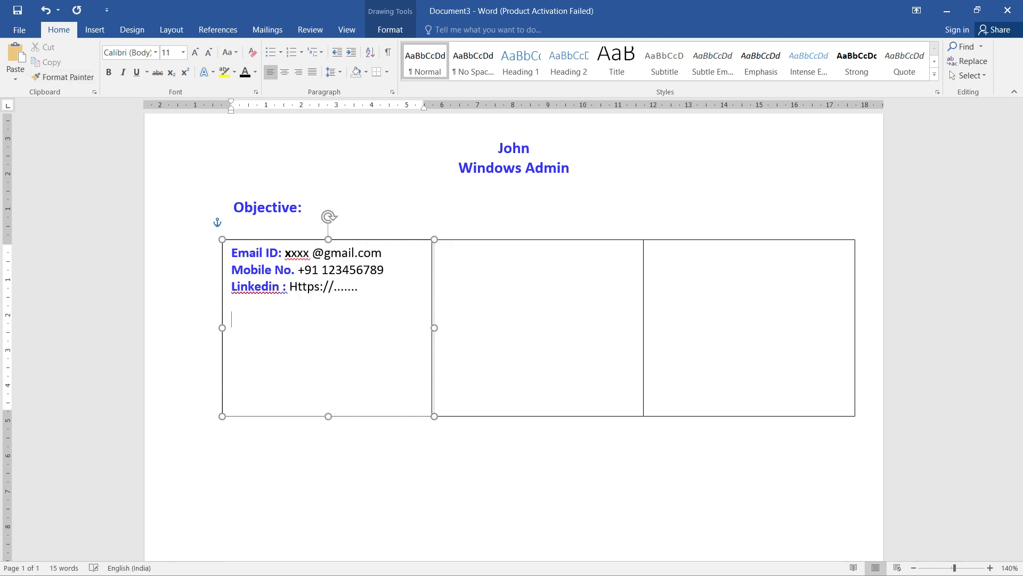
pyautogui.write('Educational Qualifica')
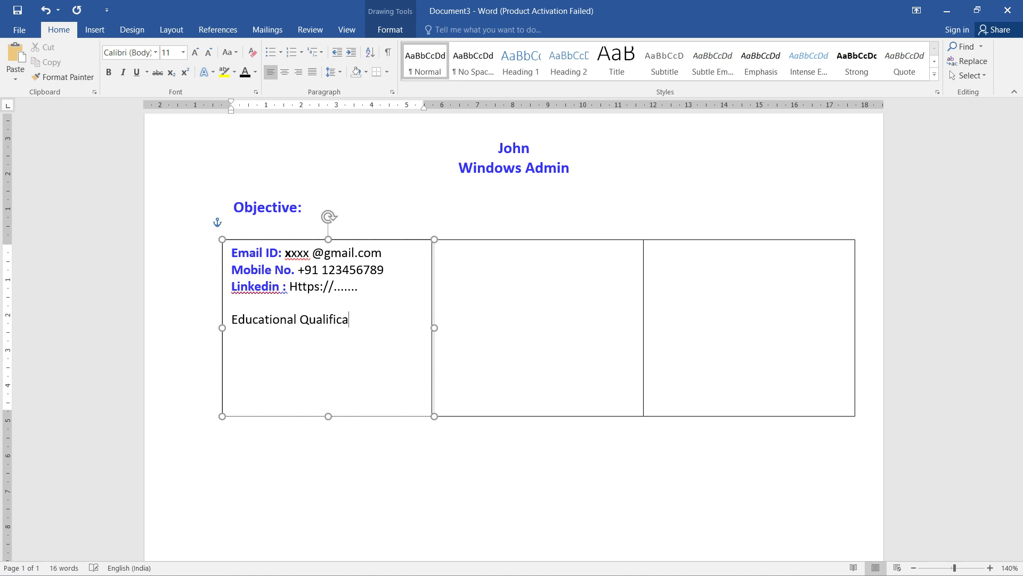
pyautogui.write('ion')
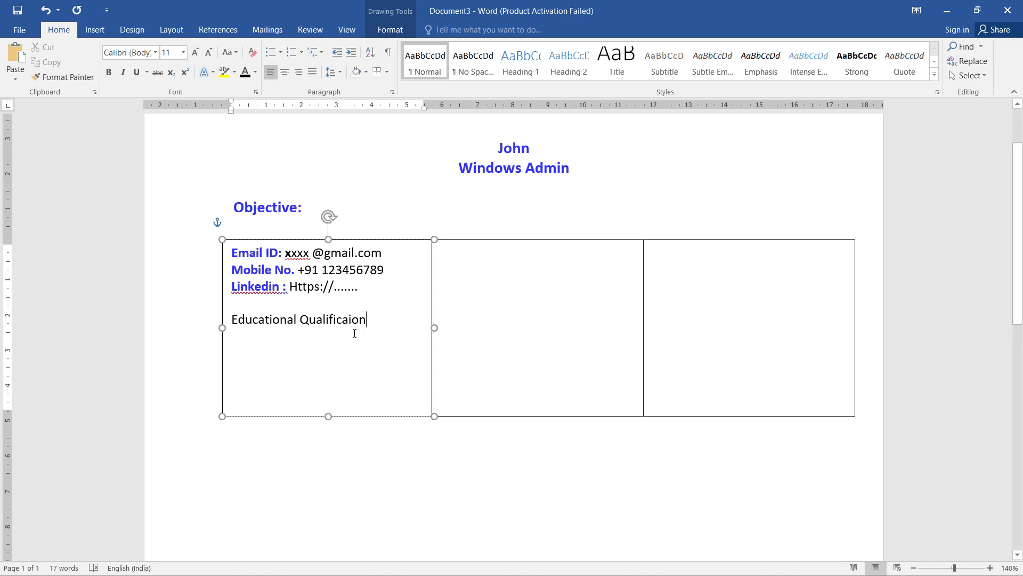
# - Copy the "Email ID:" label's formatting onto the educational qualification heading with Format Painter
pyautogui.moveTo(366, 320); pyautogui.dragTo(322, 320)
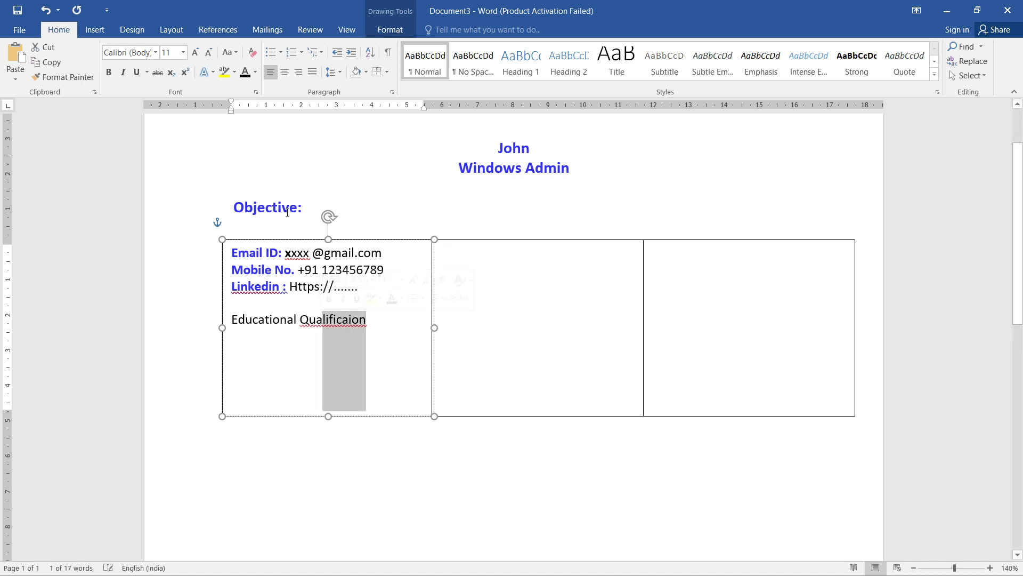
pyautogui.doubleClick(239, 254)
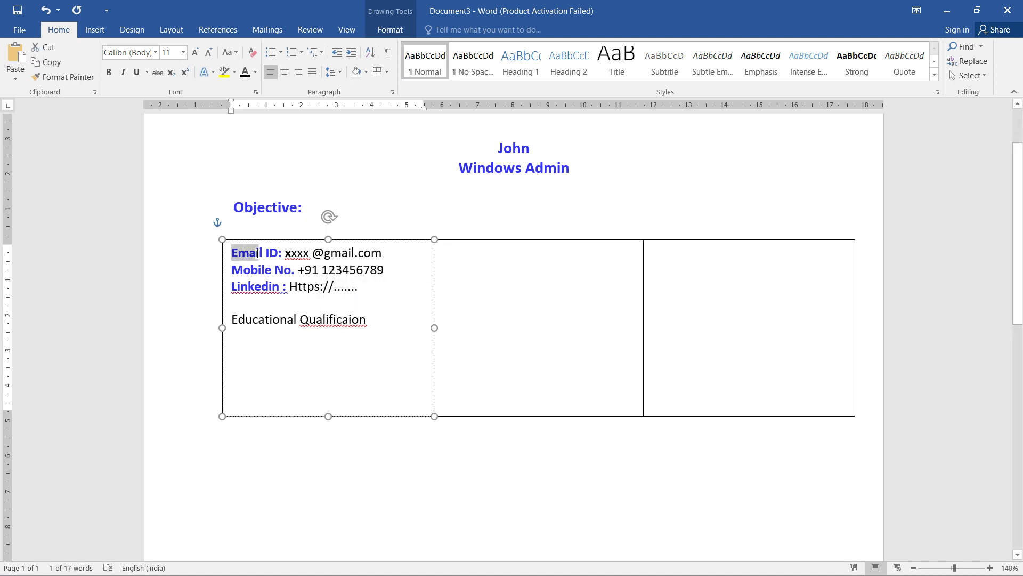
pyautogui.click(379, 215)
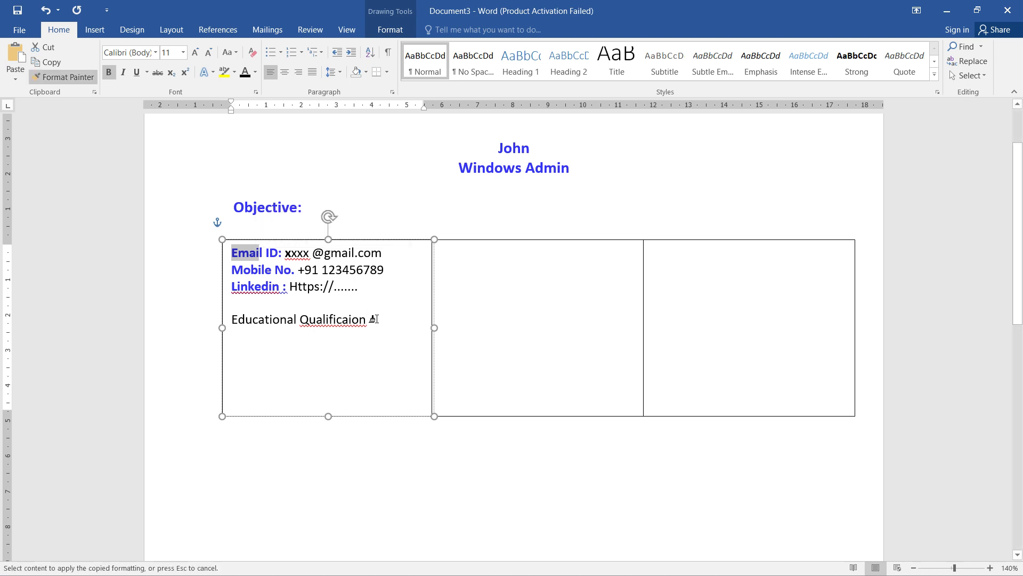
pyautogui.moveTo(374, 319); pyautogui.dragTo(234, 319)
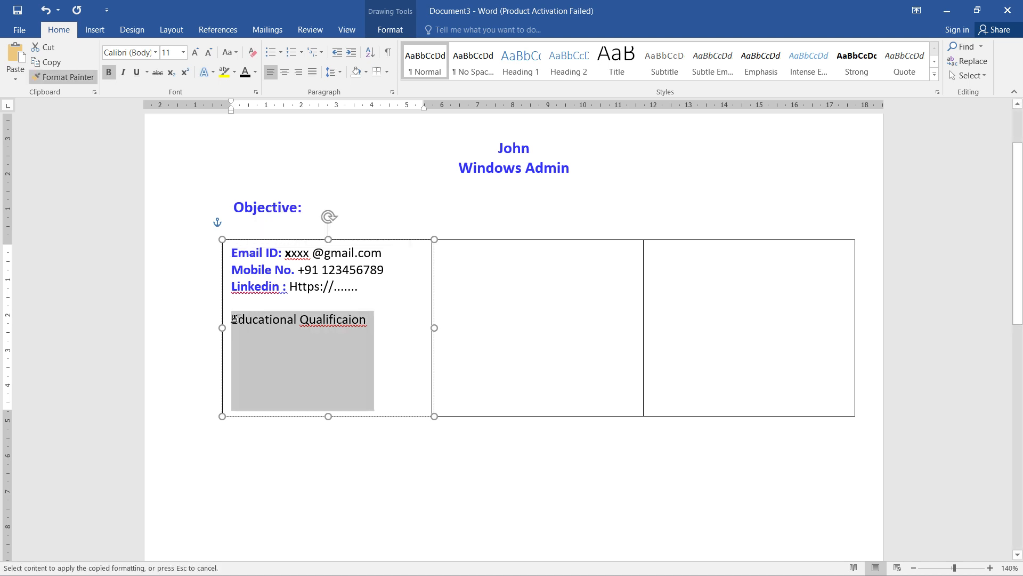
# - Correct the spelling in the heading to "Educational Qualification" using the suggested word and end it with a colon
pyautogui.click(373, 320)
pyautogui.click(347, 321)
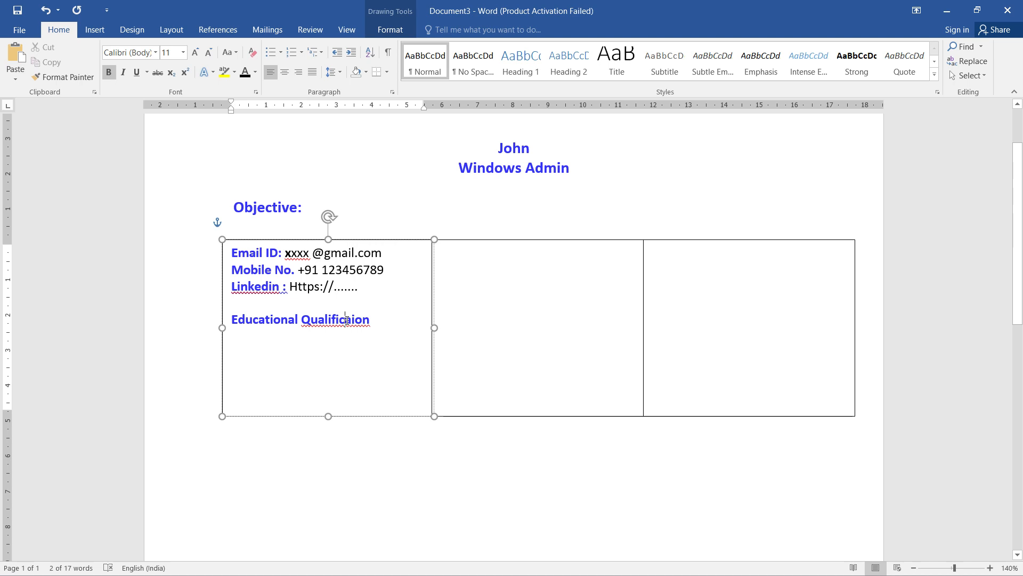
pyautogui.rightClick(347, 320)
pyautogui.click(420, 420)
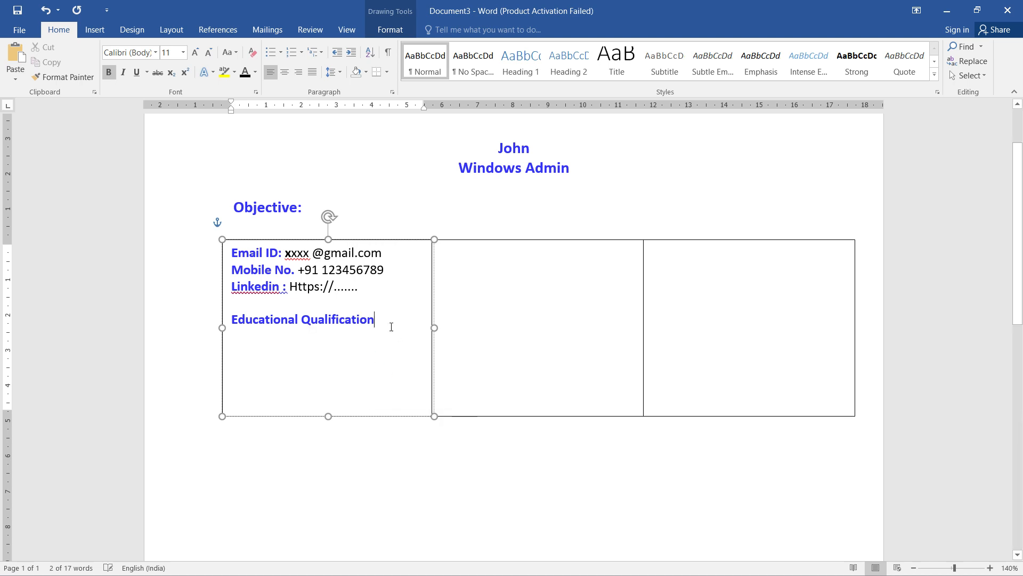
pyautogui.click(385, 318)
pyautogui.write(':')
# - Enter "Bsc.," below the "Educational Qualification:" heading and copy the e-mail domain's formatting onto it with Format Painter
pyautogui.press('Return')
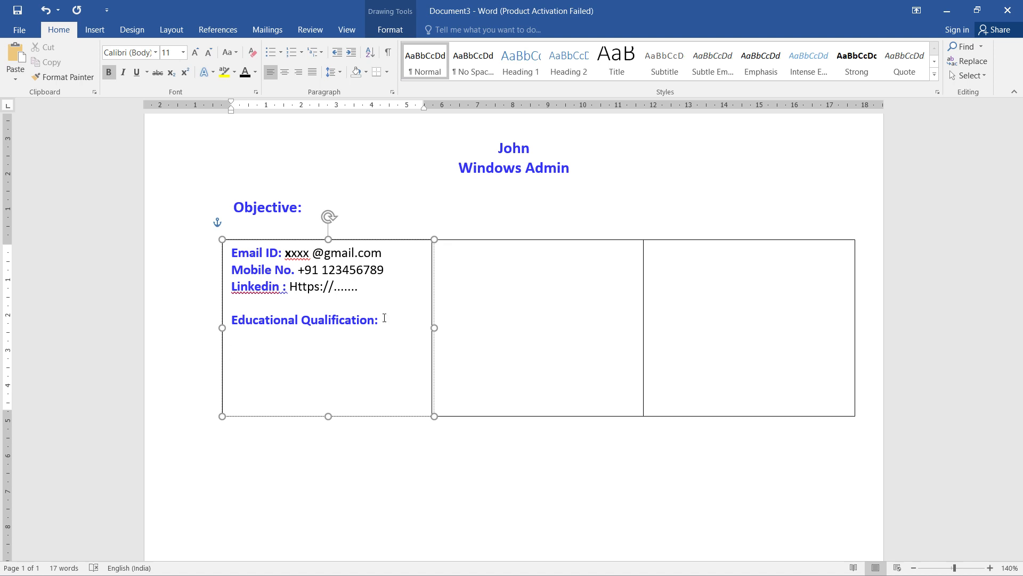
pyautogui.write('Bsc.,')
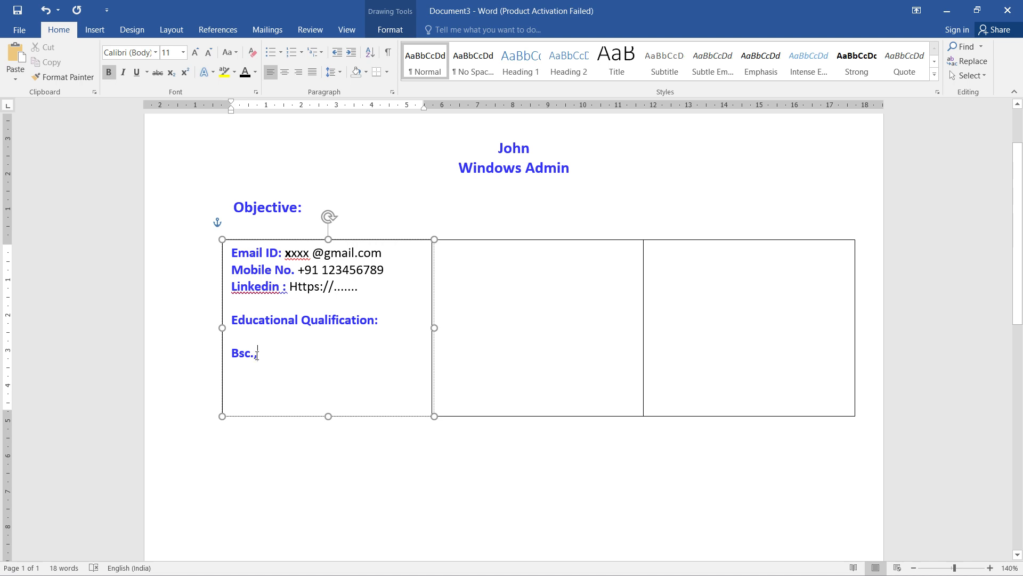
pyautogui.moveTo(259, 355); pyautogui.dragTo(231, 355)
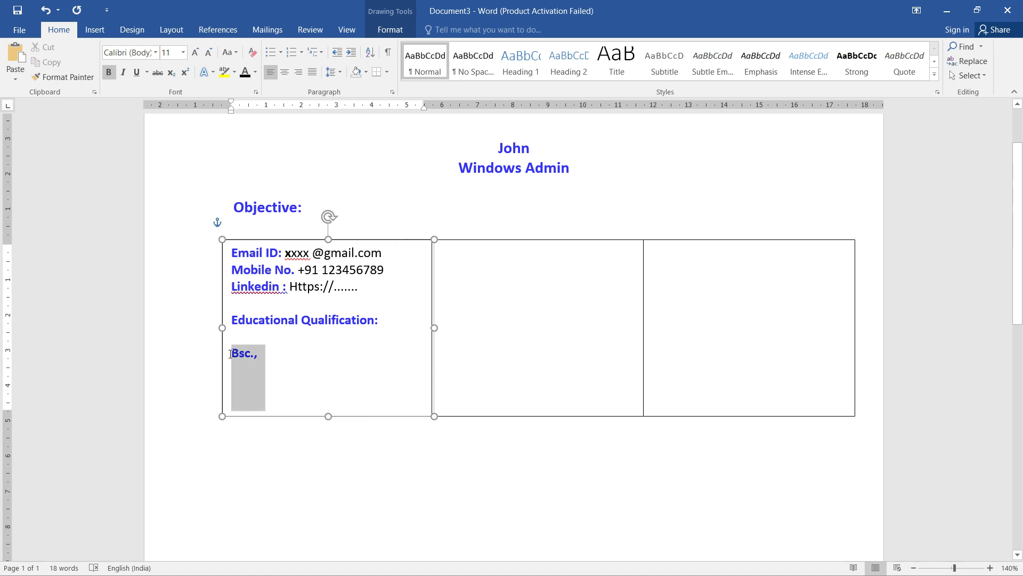
pyautogui.doubleClick(351, 252)
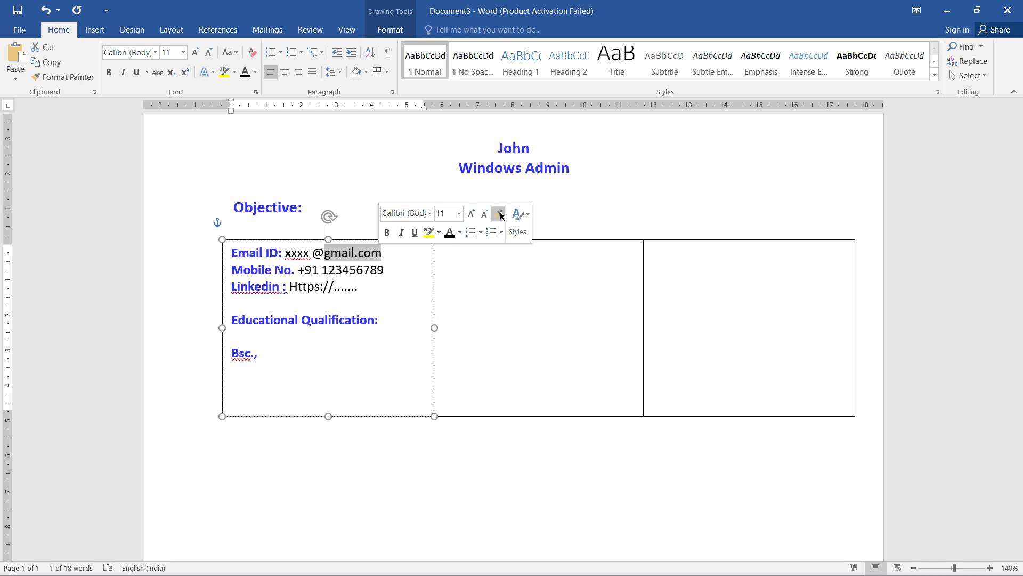
pyautogui.click(360, 254)
pyautogui.doubleClick(360, 254)
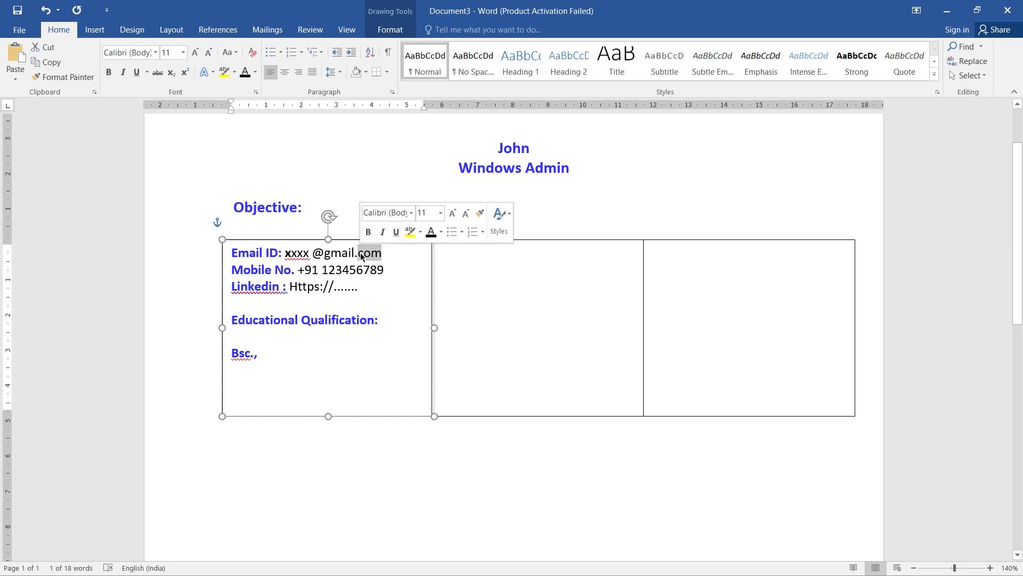
pyautogui.click(480, 214)
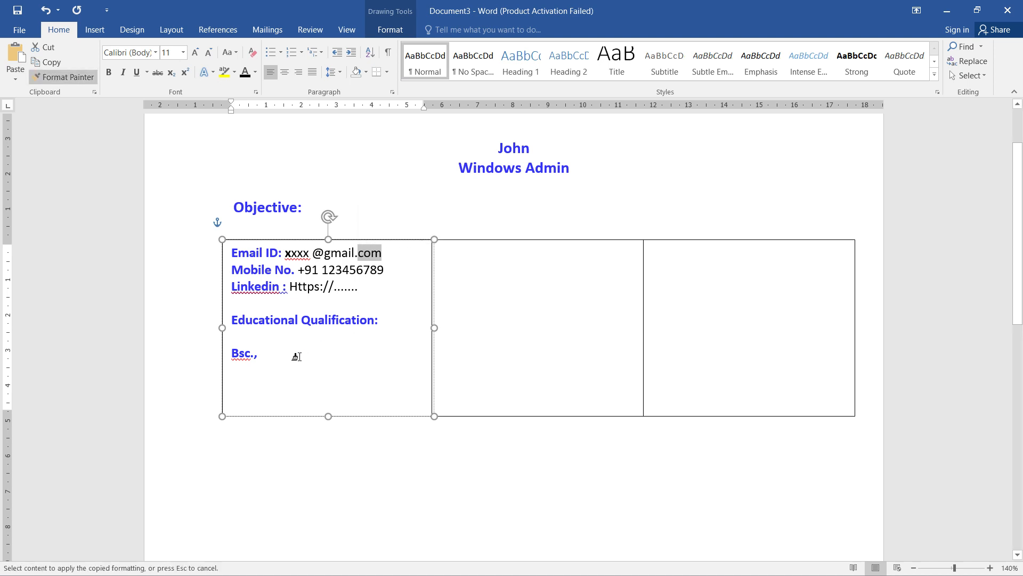
pyautogui.moveTo(263, 355); pyautogui.dragTo(233, 353)
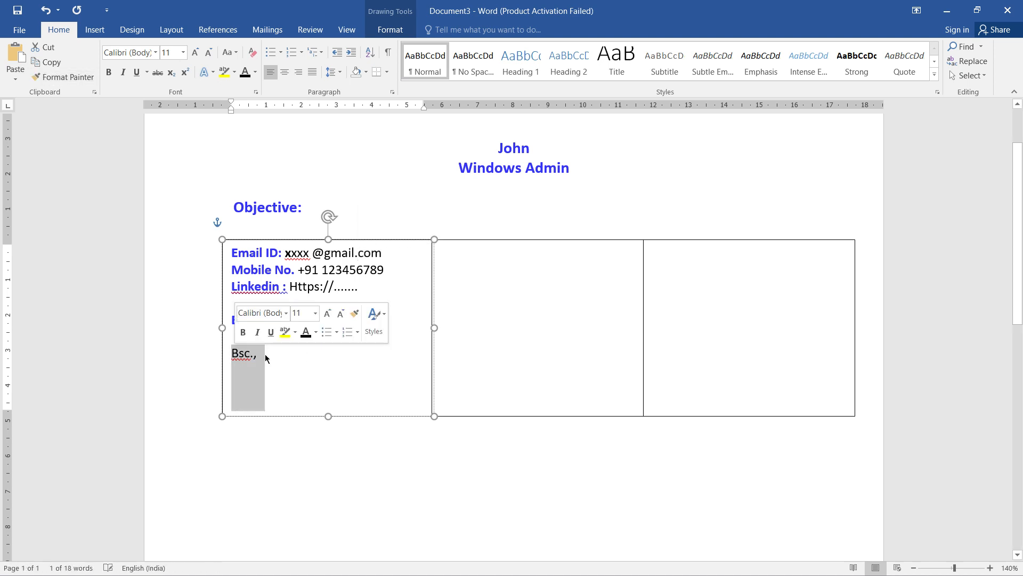
# - Complete the degree line after "Bsc.," with the text "at University"
pyautogui.click(266, 356)
pyautogui.write('at')
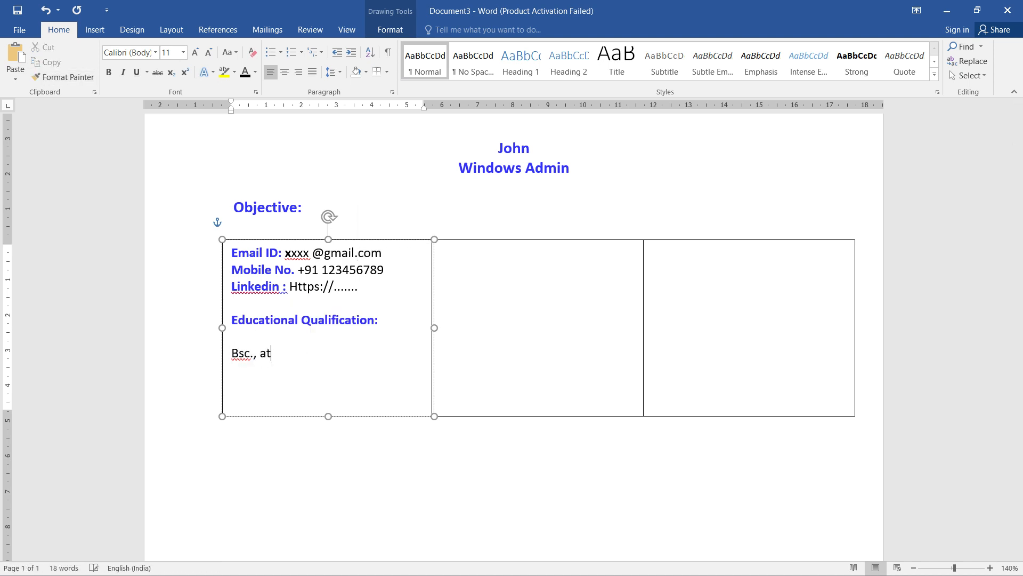
pyautogui.write(' University')
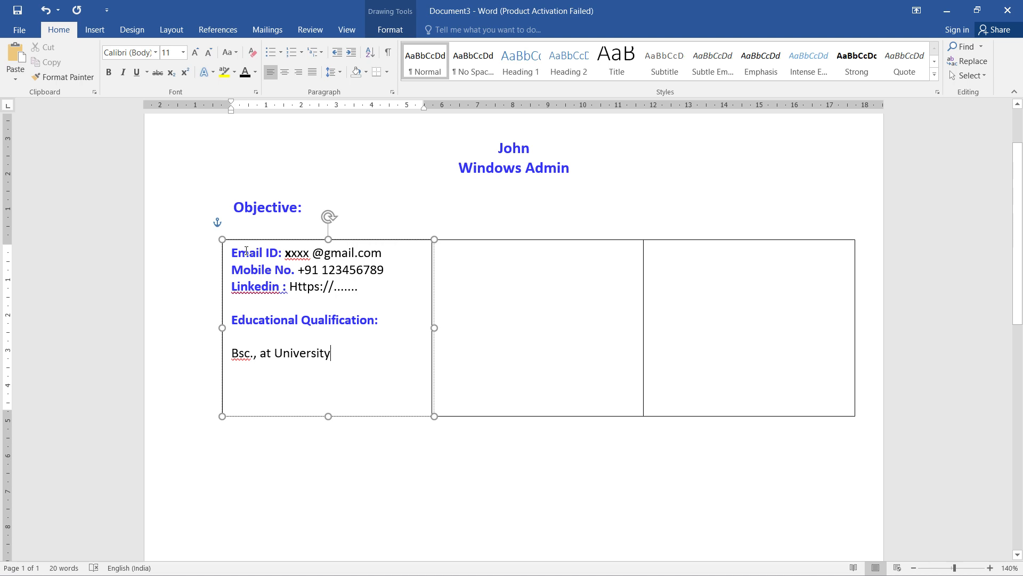
pyautogui.moveTo(248, 250); pyautogui.dragTo(365, 288)
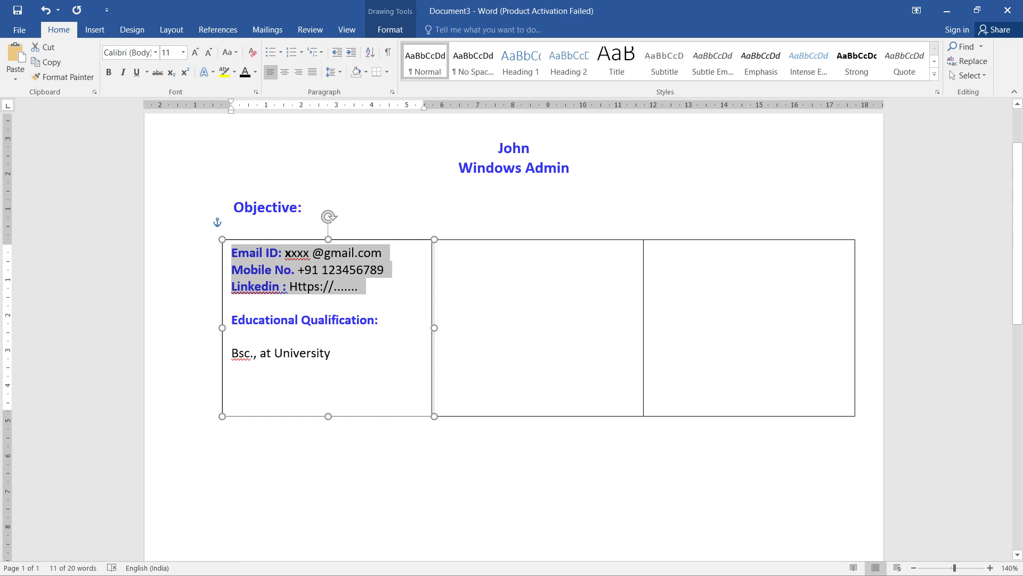
# - Enter the heading "Relevant Experience" in the middle text box, correcting the first word with the spelling suggestion
pyautogui.click(473, 272)
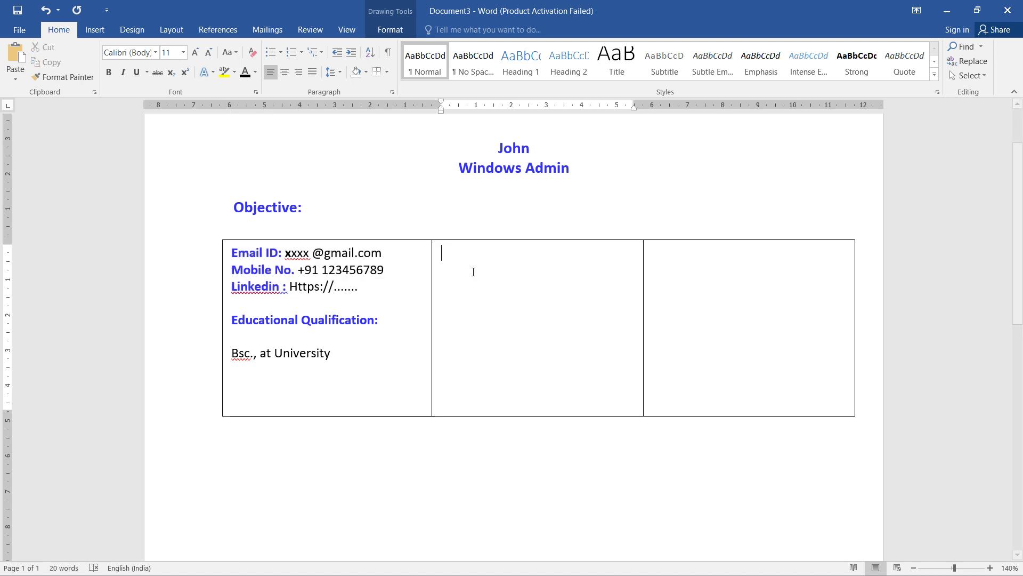
pyautogui.write('Relevent')
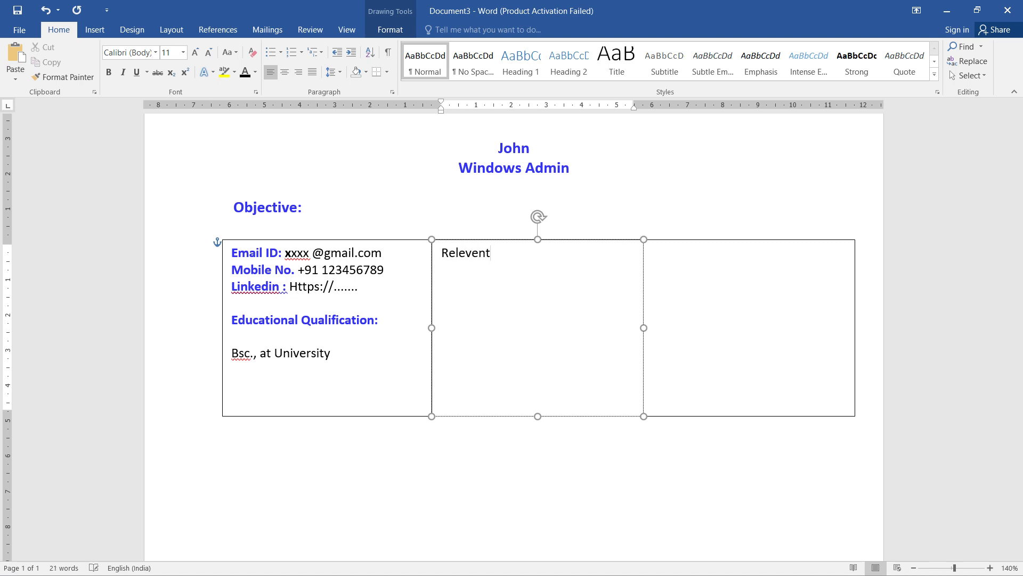
pyautogui.write(' Experi')
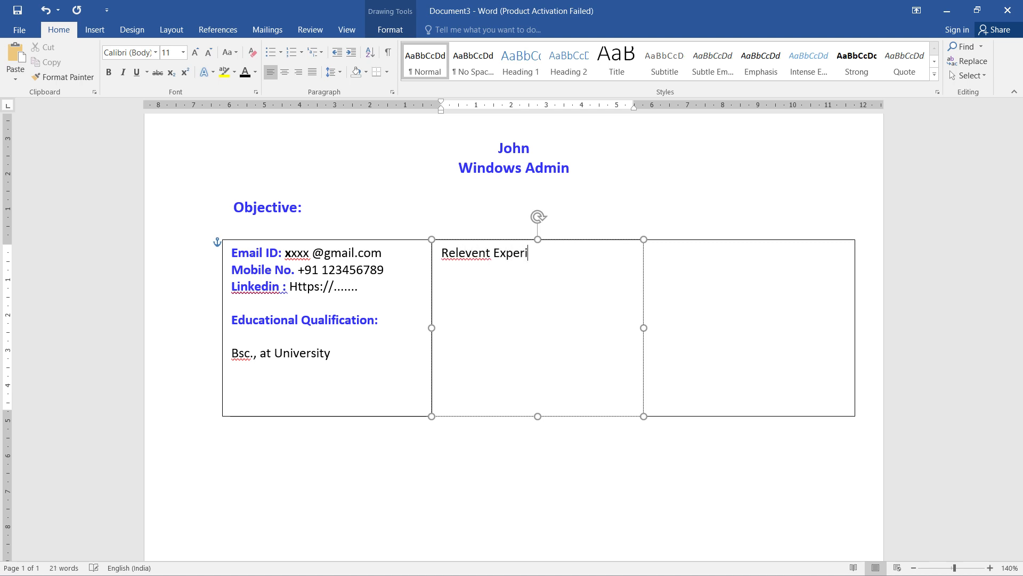
pyautogui.write('ence')
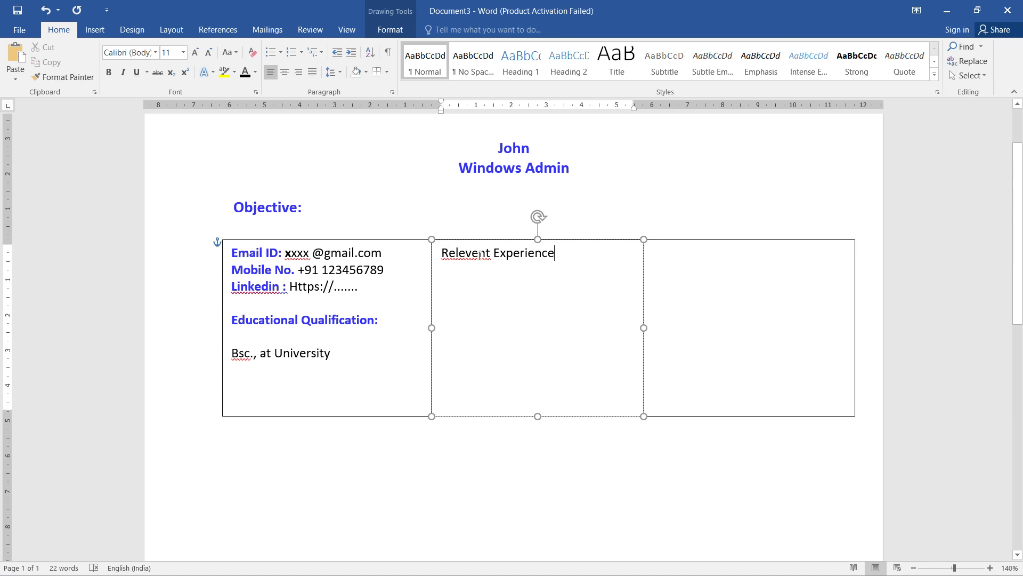
pyautogui.rightClick(476, 255)
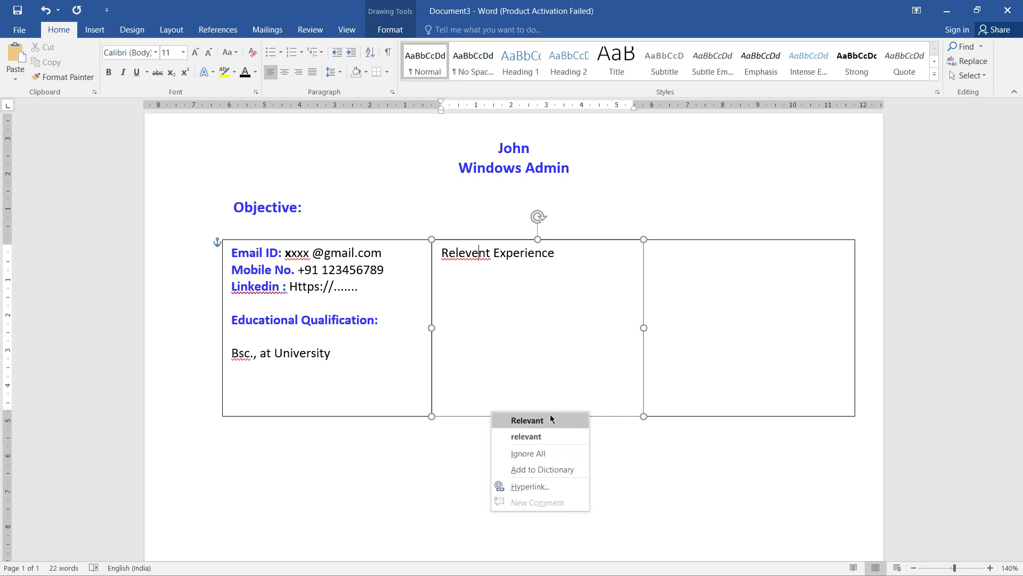
pyautogui.click(584, 421)
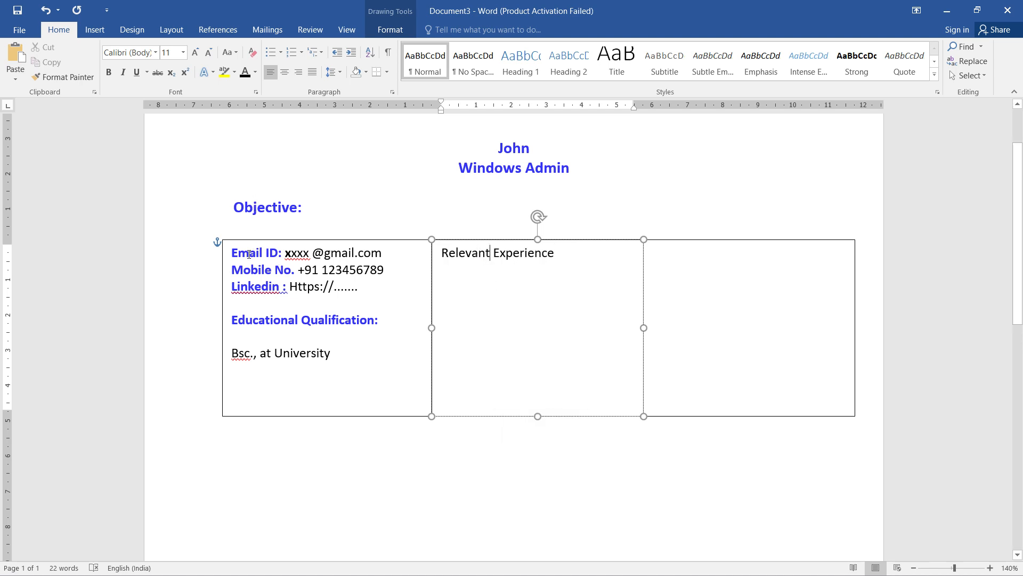
# - Copy the "Email ID:" label's formatting onto the "Relevant Experience" heading with Format Painter
pyautogui.moveTo(231, 253); pyautogui.dragTo(269, 254)
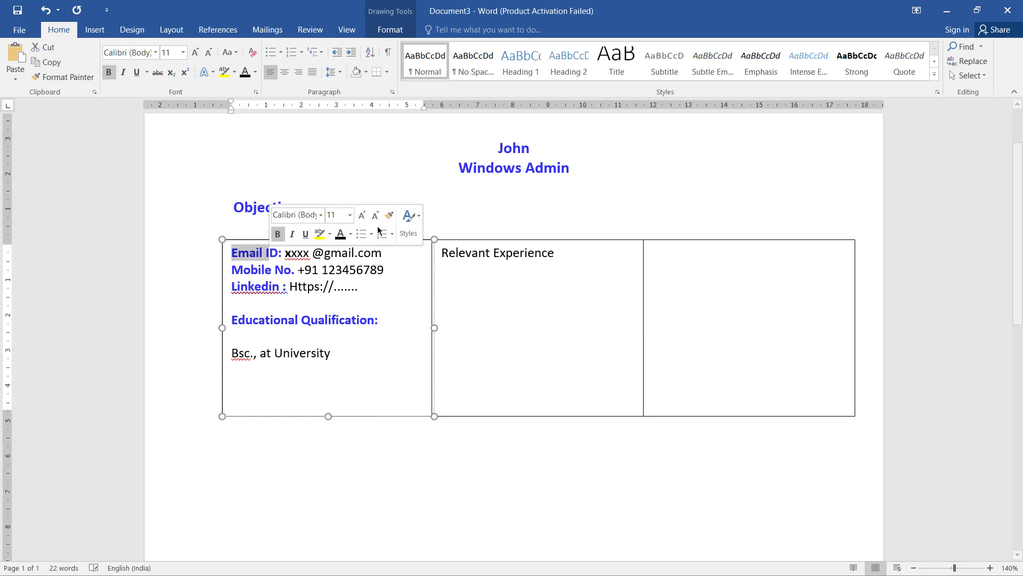
pyautogui.click(389, 215)
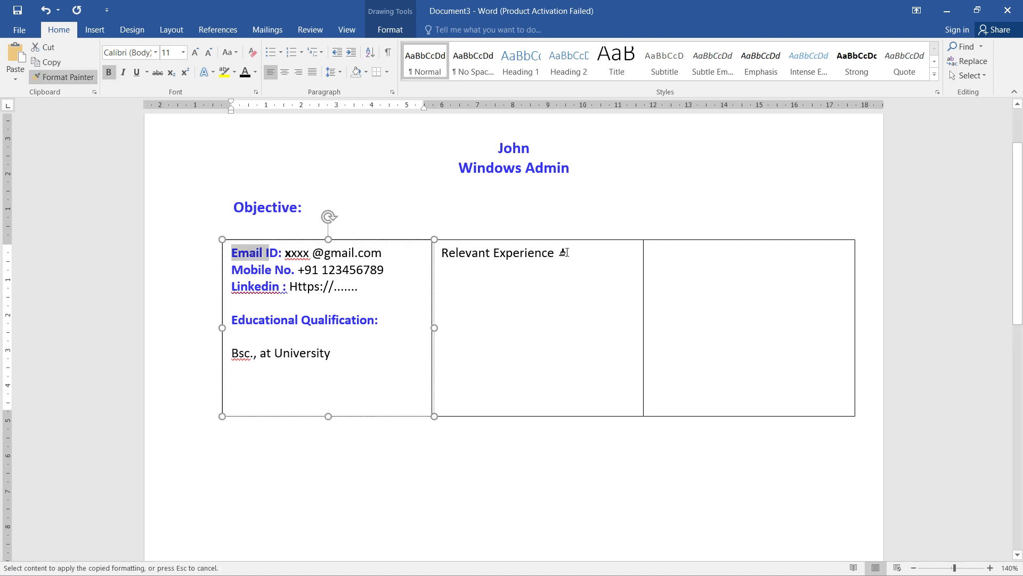
pyautogui.moveTo(567, 253); pyautogui.dragTo(454, 255)
pyautogui.click(572, 256)
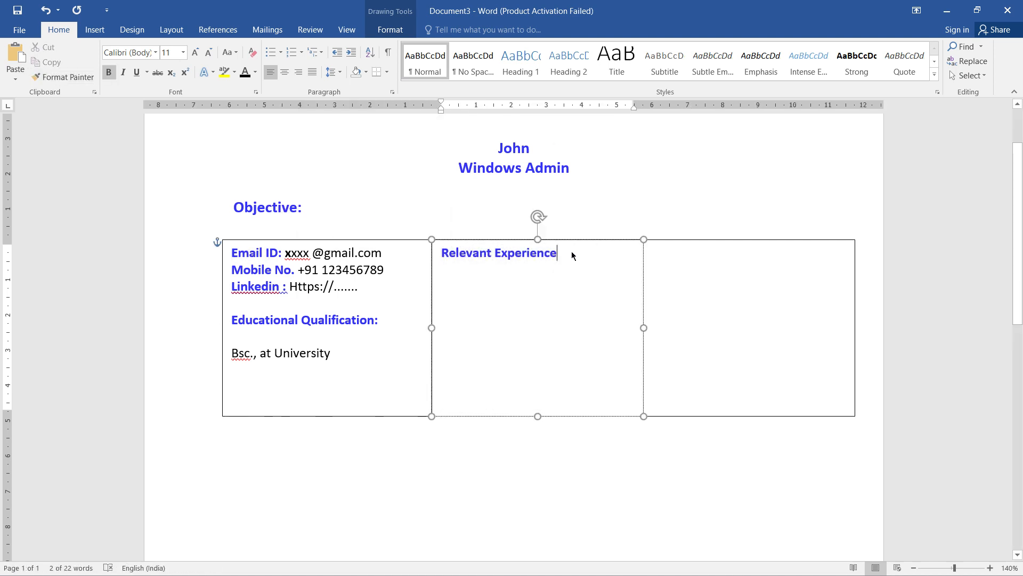
# - Add the line "3 Year experience as windows admin" below the "Relevant Experience" heading
pyautogui.press('Return')
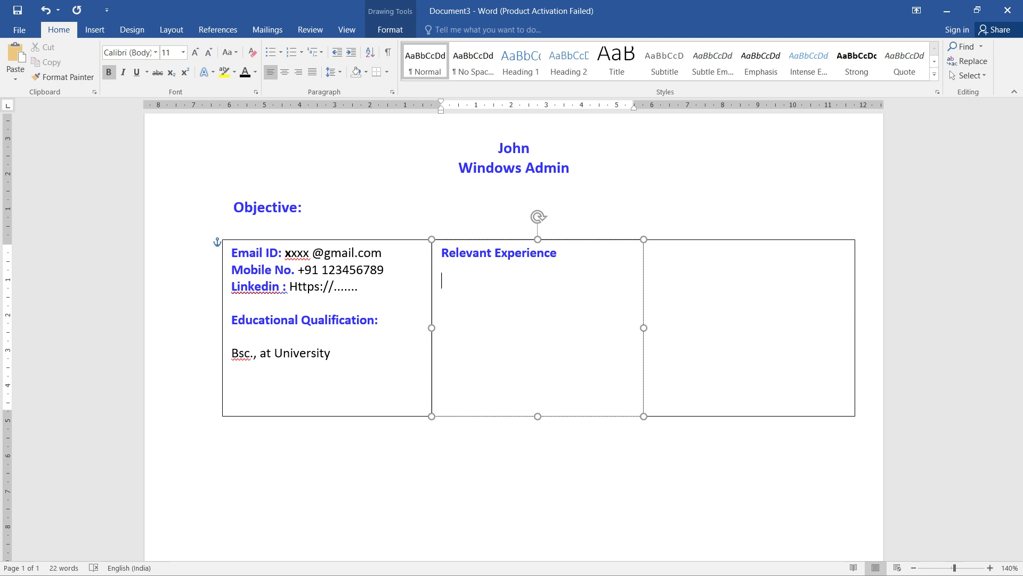
pyautogui.write('3 Year')
pyautogui.write(' as')
pyautogui.press('BackSpace')
pyautogui.press('BackSpace')
pyautogui.write('experience ')
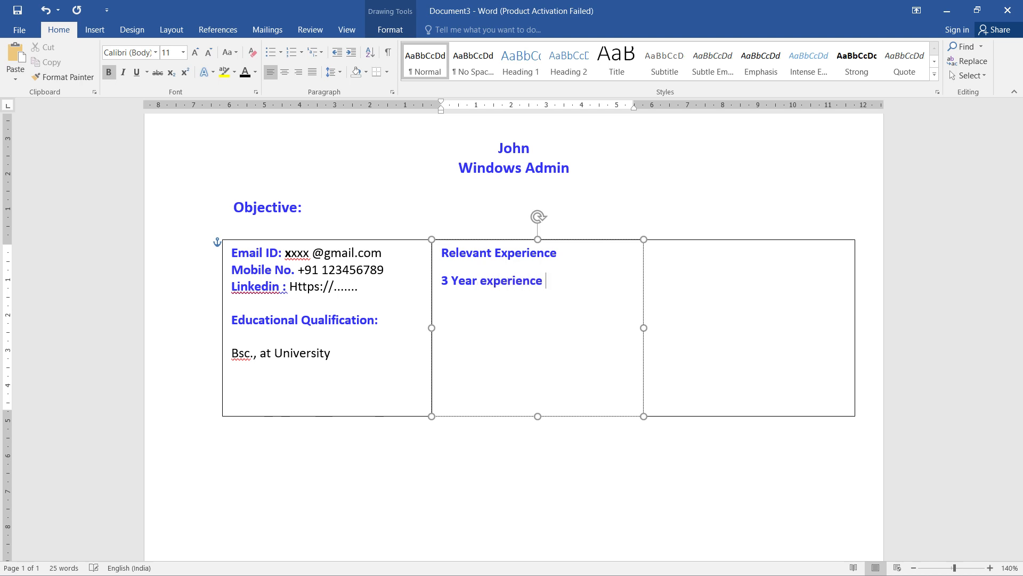
pyautogui.write('as windows admin ')
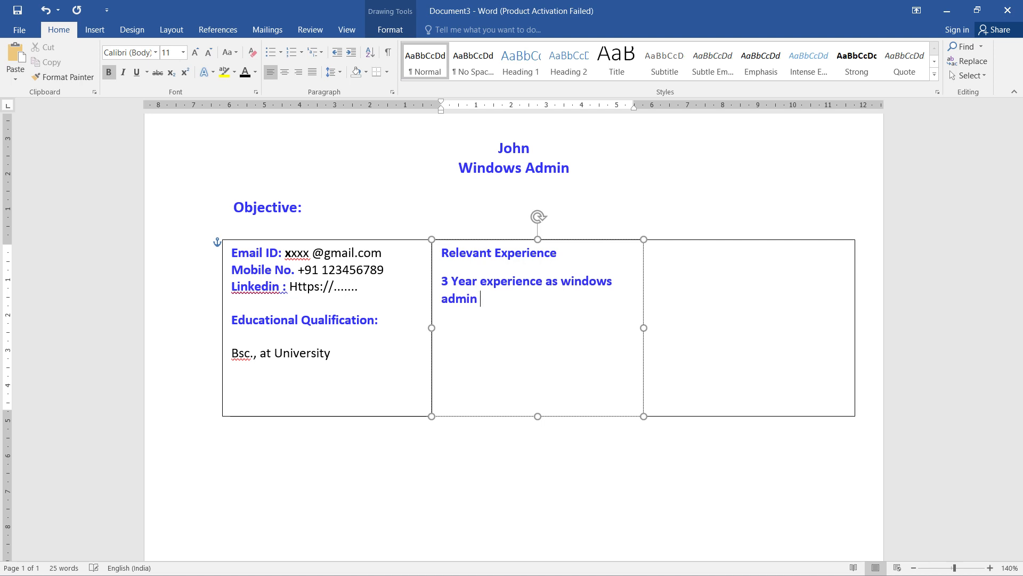
# - Complete the experience line with "at xxxxxx" and make the whole line regular-weight black text
pyautogui.write('at xxxxxx')
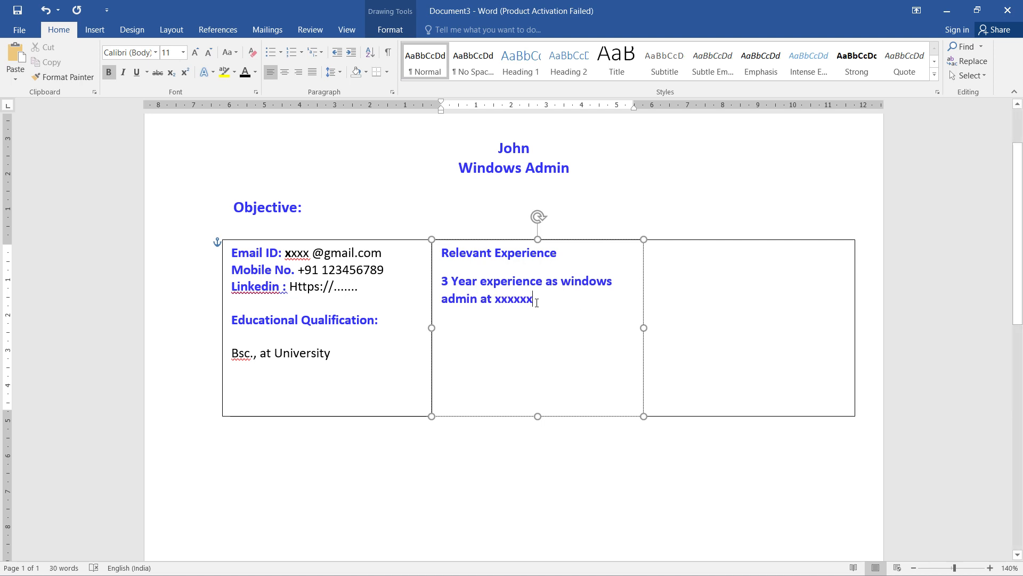
pyautogui.moveTo(537, 302); pyautogui.dragTo(433, 286)
pyautogui.hotkey('ctrl', 'b')
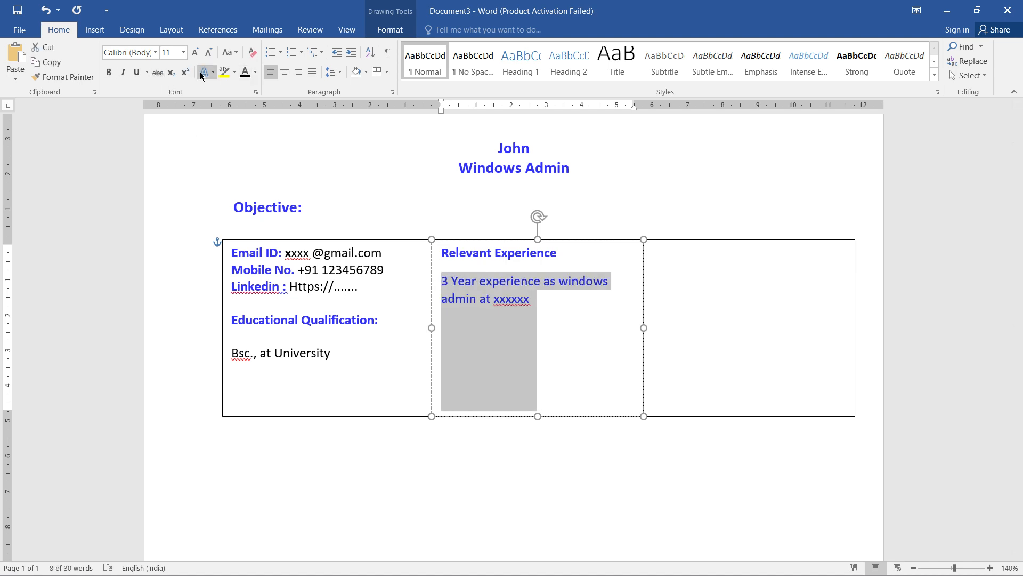
pyautogui.click(248, 74)
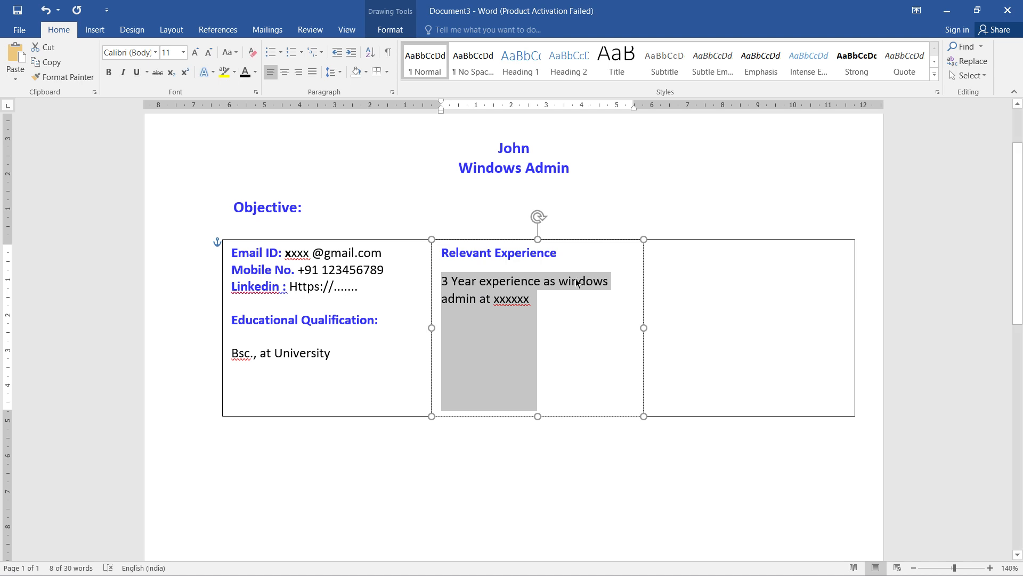
# - Add the heading "Other Experience" two paragraphs below the experience line in the middle text box
pyautogui.click(546, 302)
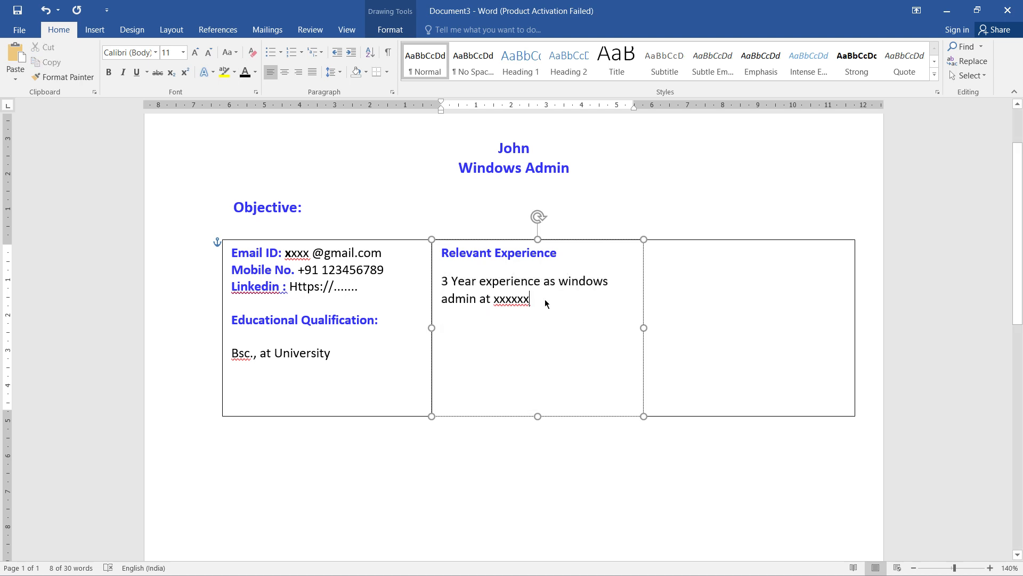
pyautogui.press('Return')
pyautogui.press('Return')
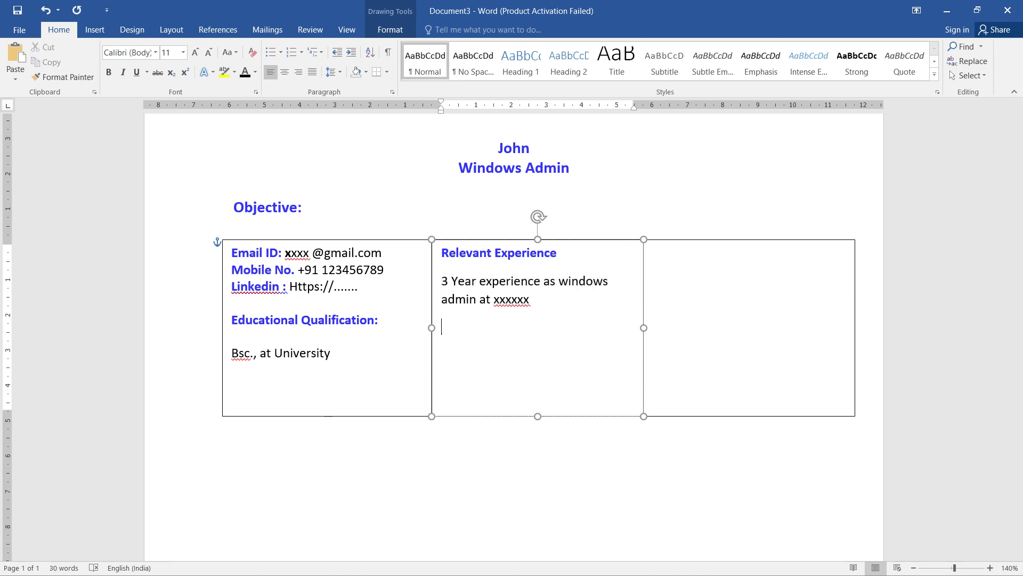
pyautogui.write('Other Experience')
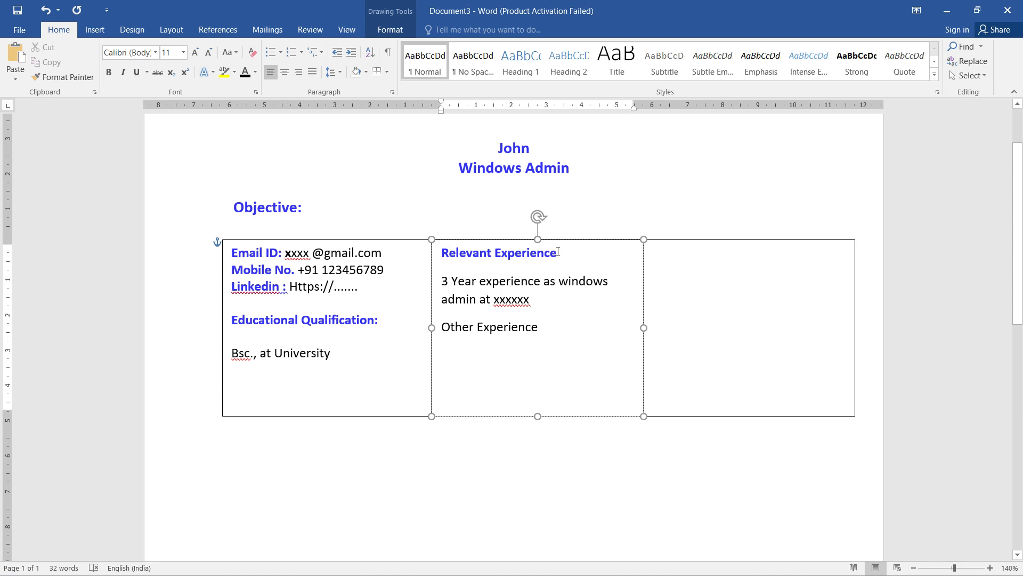
# - Copy the "Relevant Experience" heading's formatting onto "Other Experience" with Format Painter and add a new line below it
pyautogui.moveTo(558, 252); pyautogui.dragTo(507, 254)
pyautogui.click(626, 215)
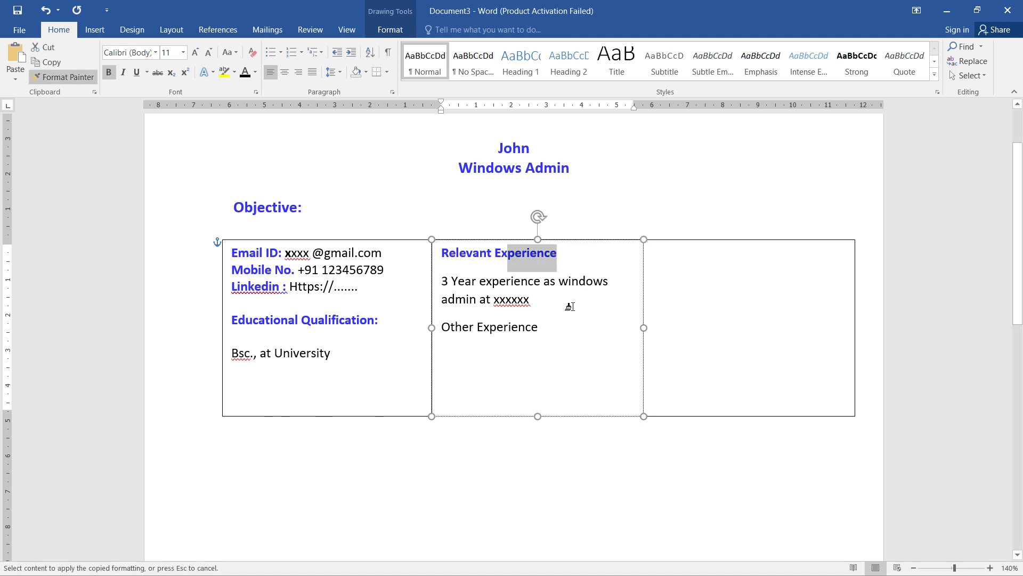
pyautogui.moveTo(547, 326); pyautogui.dragTo(449, 330)
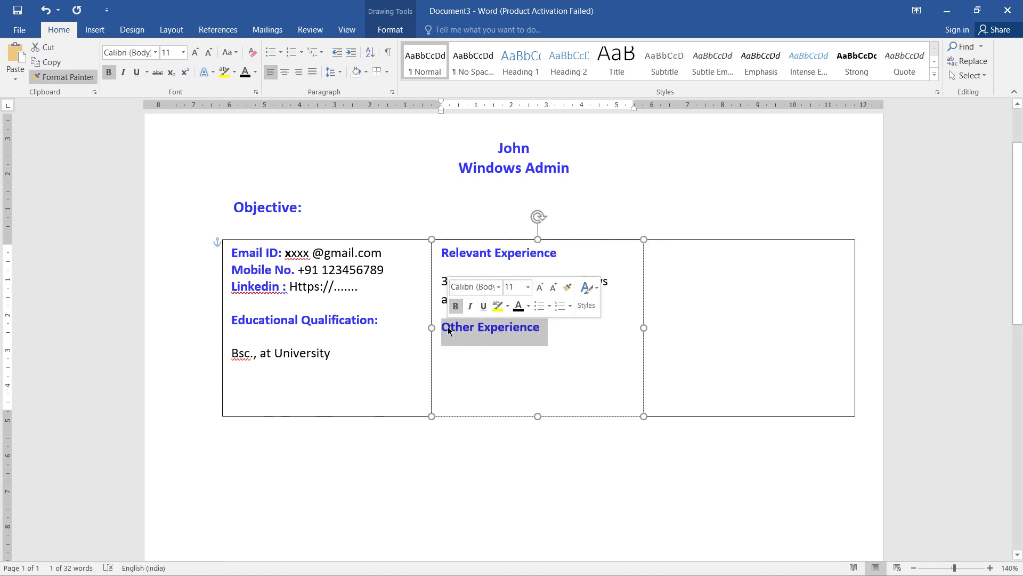
pyautogui.click(565, 336)
pyautogui.press('Return')
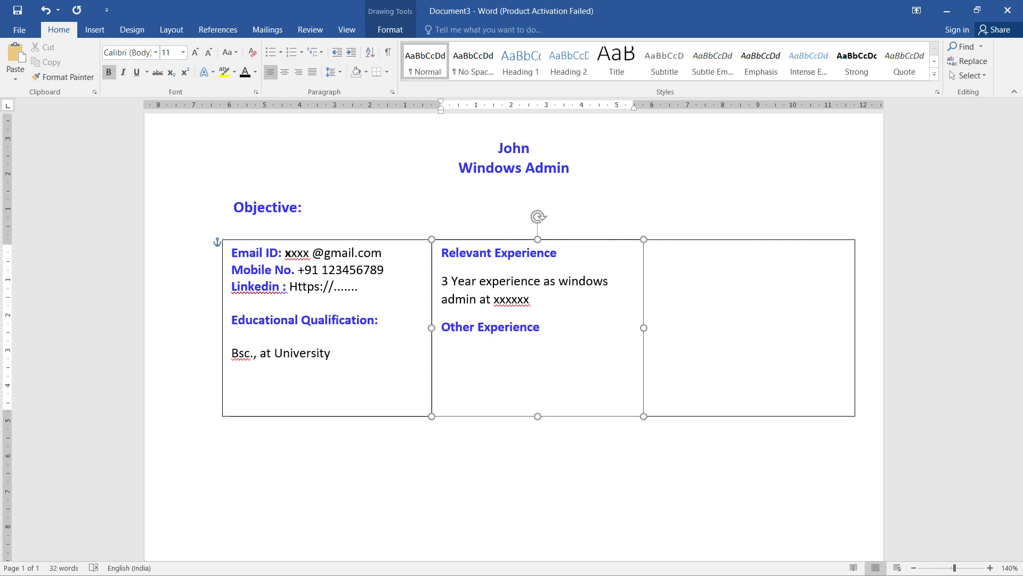
# - Enter the heading "Technical Skills" in the empty third text box
pyautogui.click(733, 281)
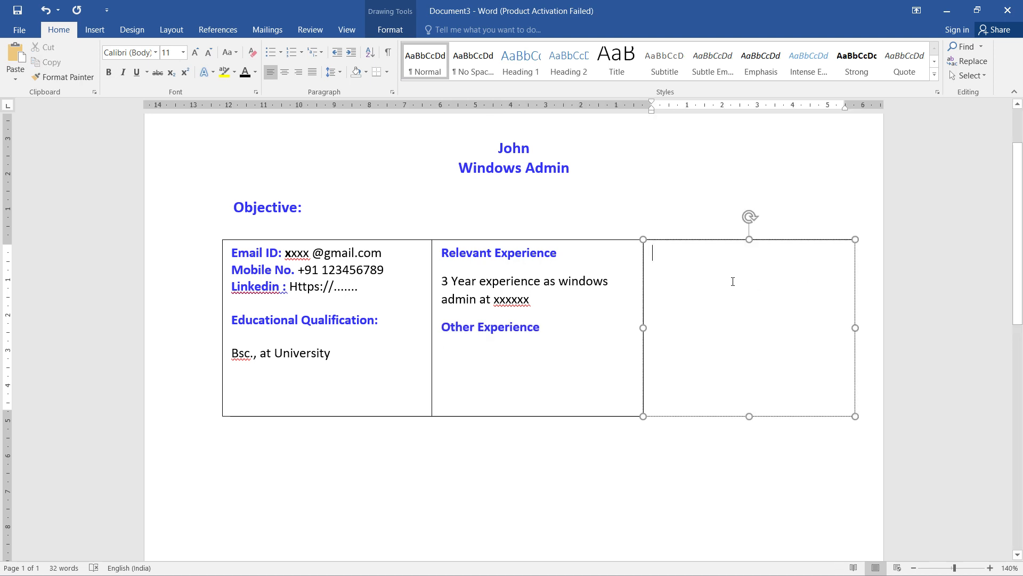
pyautogui.write('Tech')
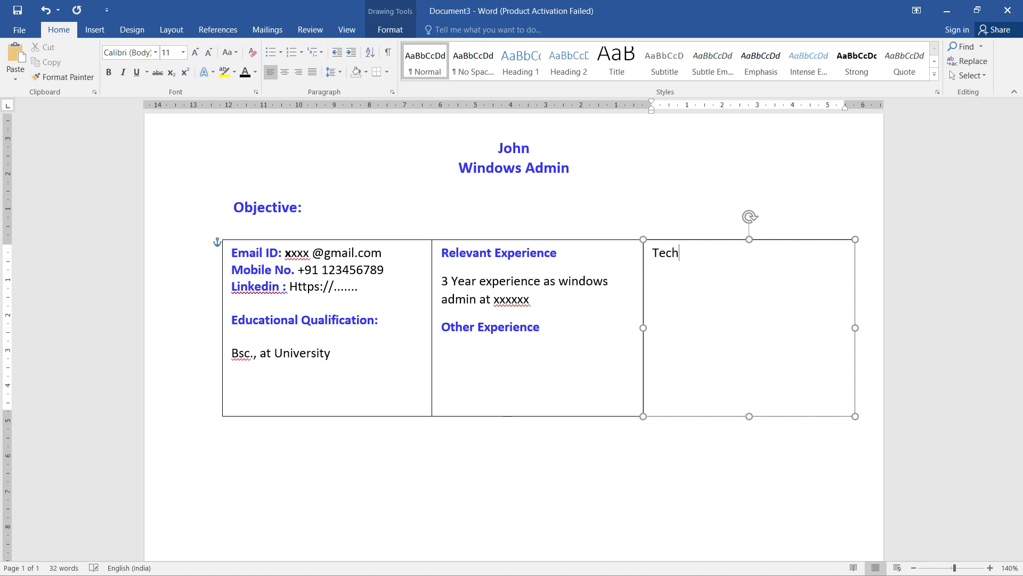
pyautogui.write('nical Skills')
# - Copy the "Relevant Experience" heading's formatting onto the "Technical Skills" heading with Format Painter
pyautogui.tripleClick(738, 257)
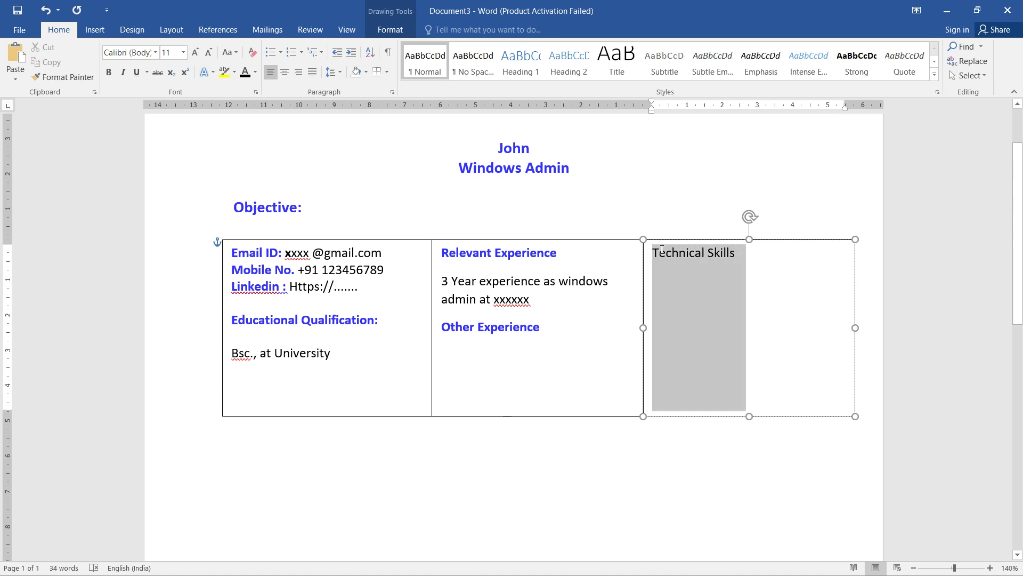
pyautogui.doubleClick(551, 258)
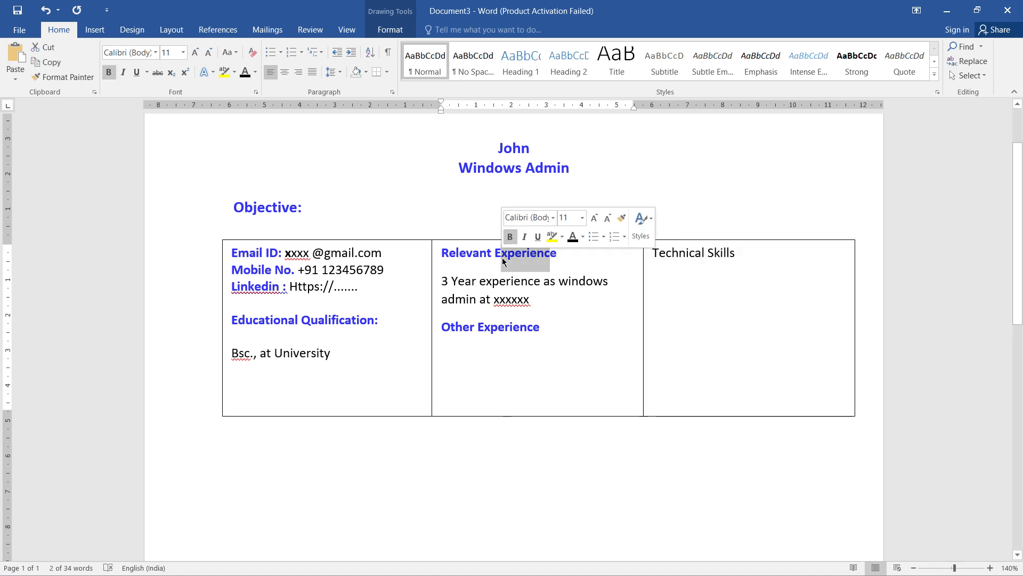
pyautogui.click(622, 218)
pyautogui.moveTo(744, 253); pyautogui.dragTo(767, 266)
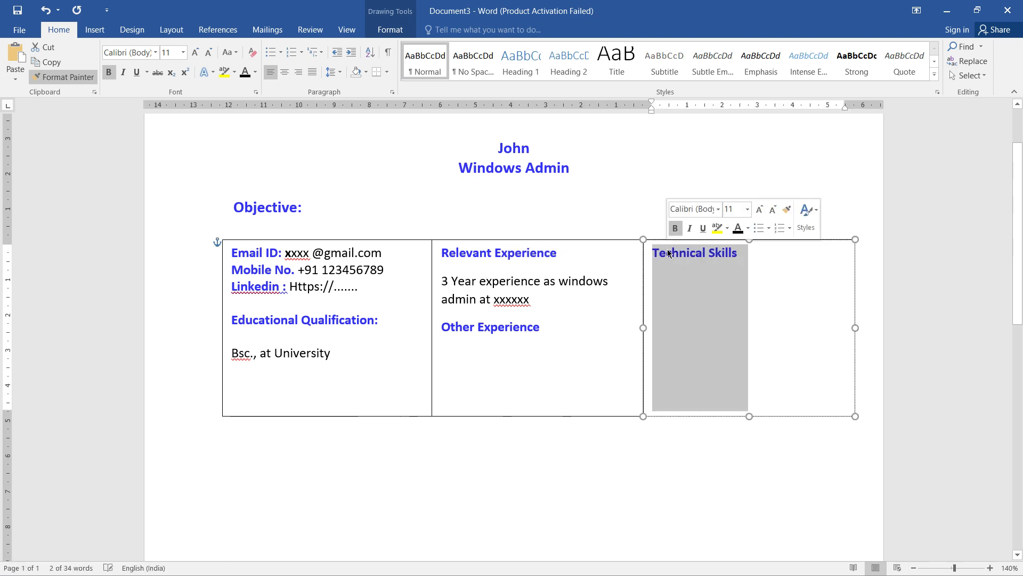
pyautogui.click(768, 265)
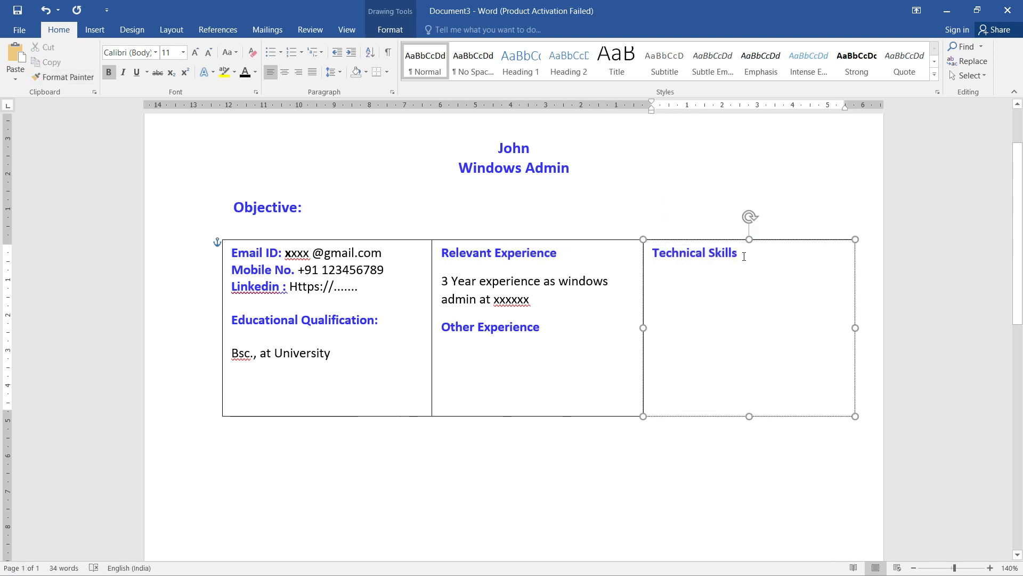
# - Start a bulleted list with arrowhead bullets on a new line below the "Technical Skills" heading
pyautogui.press('Return')
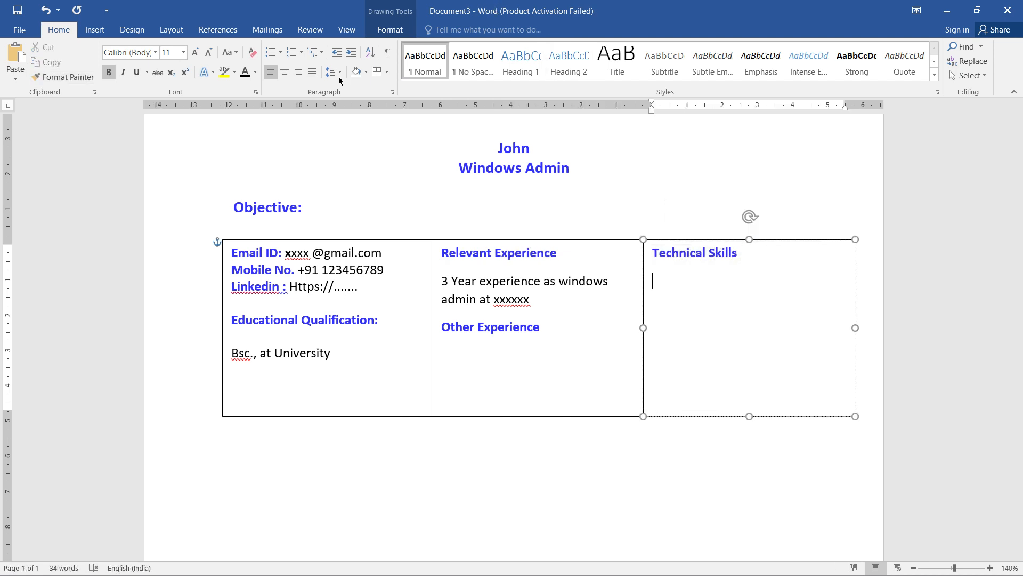
pyautogui.click(302, 53)
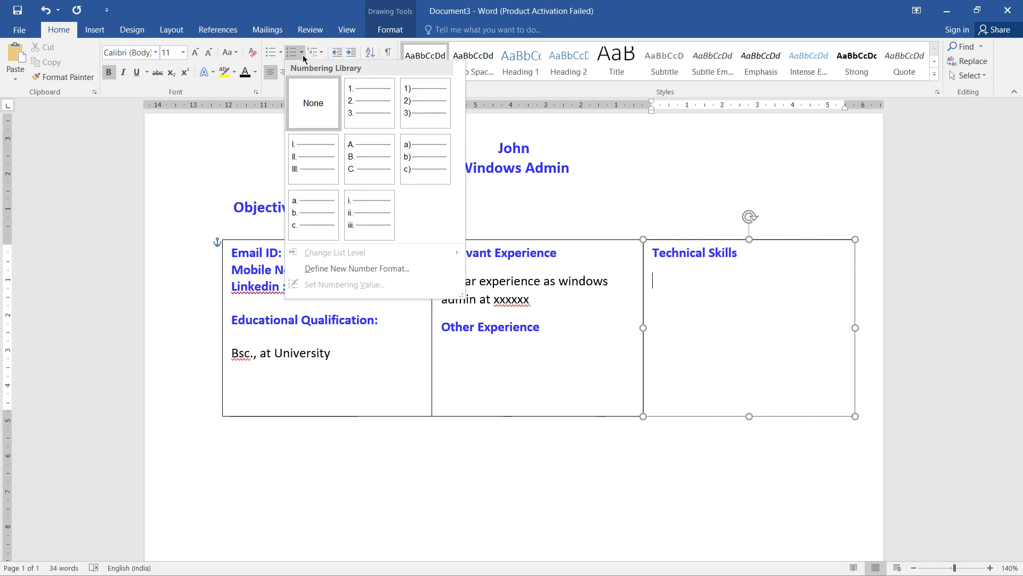
pyautogui.click(277, 56)
pyautogui.click(277, 56)
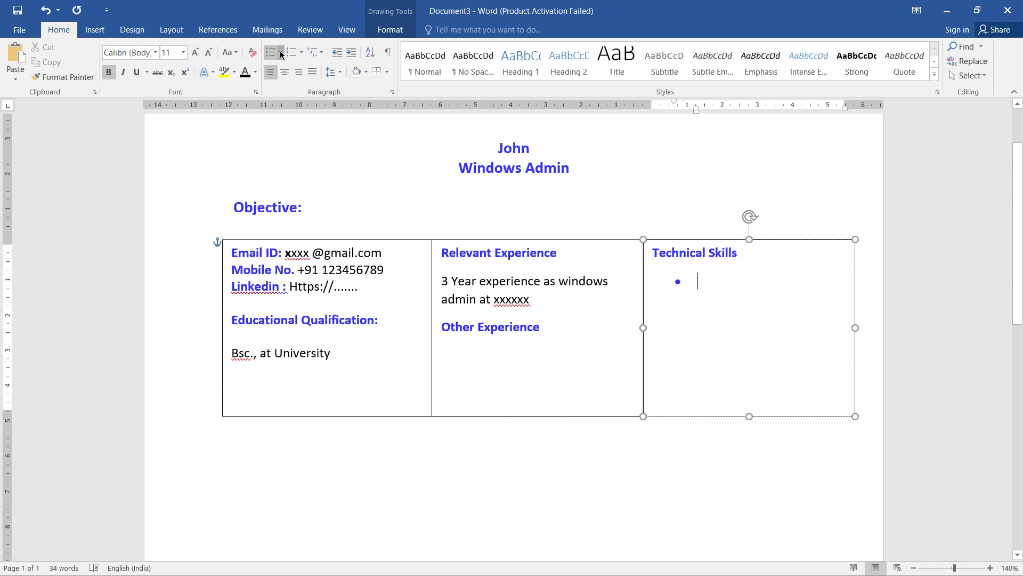
pyautogui.click(281, 54)
pyautogui.click(313, 62)
# - Enter the skill bullets "Active Dirrectory", "DNS", "DHCP" and "SCCm" in the Technical Skills list
pyautogui.write('Ac')
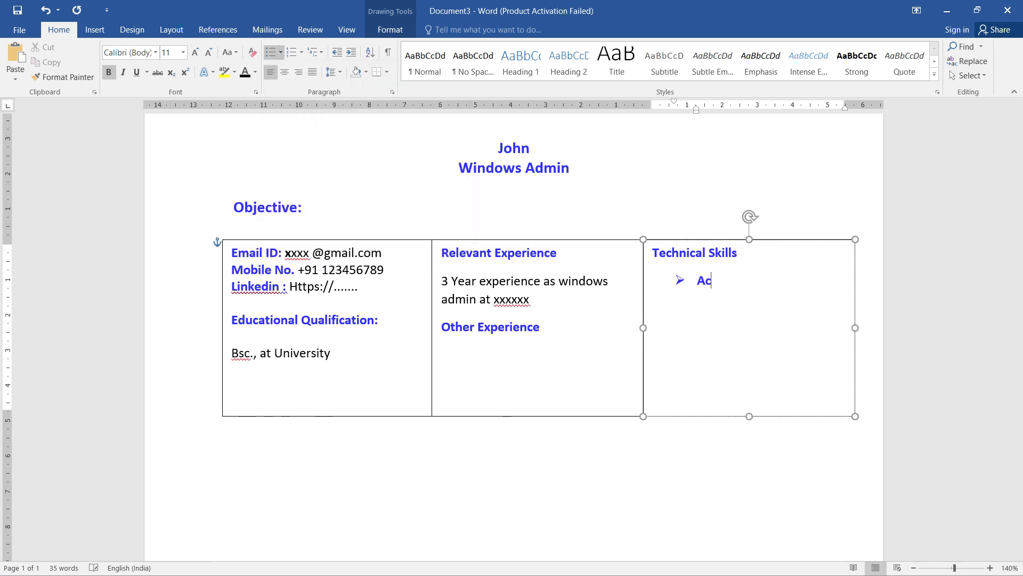
pyautogui.write('tive Dirrecct')
pyautogui.press('BackSpace')
pyautogui.write('tory')
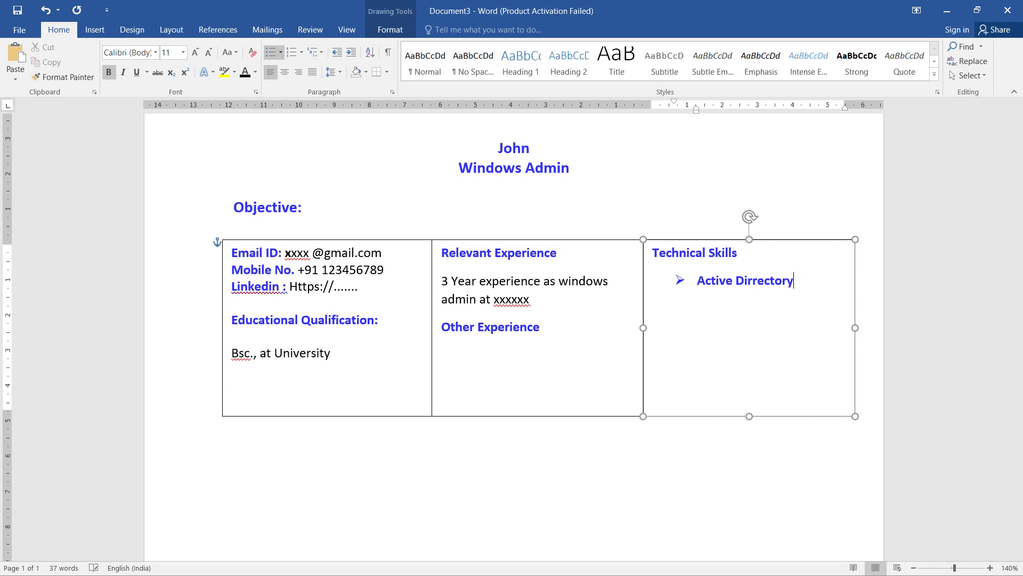
pyautogui.press('Return')
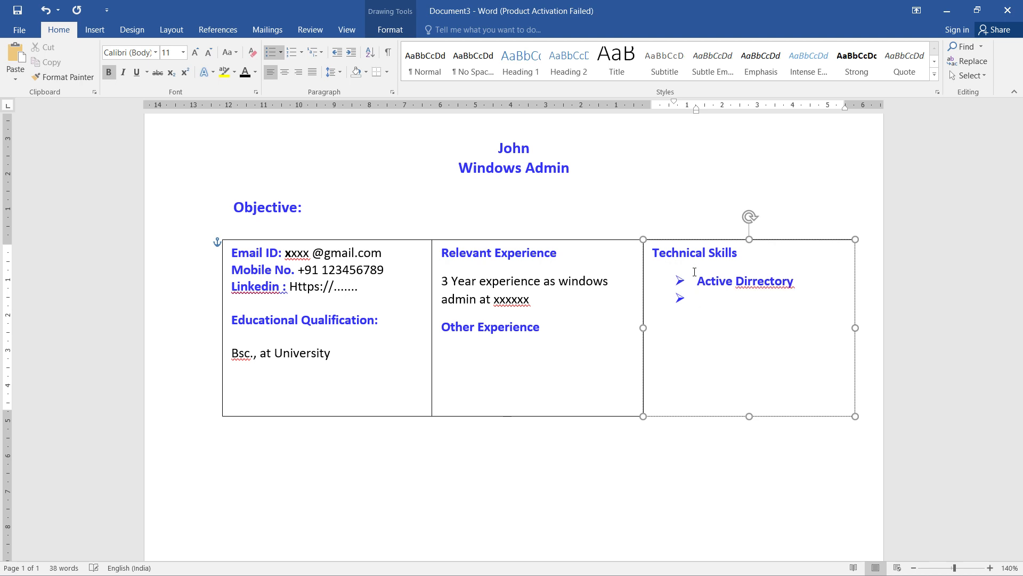
pyautogui.write('DNS')
pyautogui.press('Return')
pyautogui.write('DH')
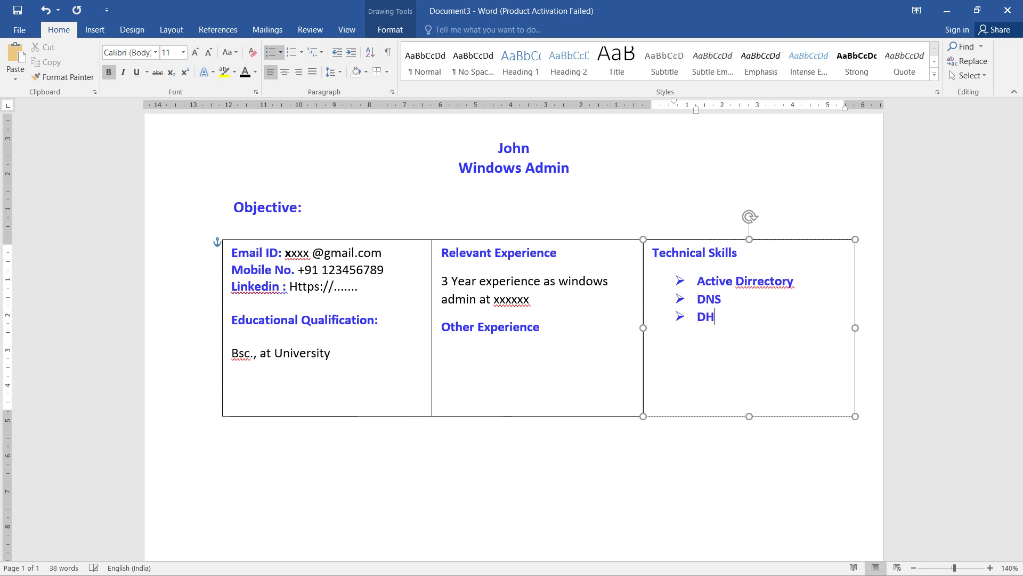
pyautogui.write('CP')
pyautogui.press('Return')
pyautogui.write('CCm')
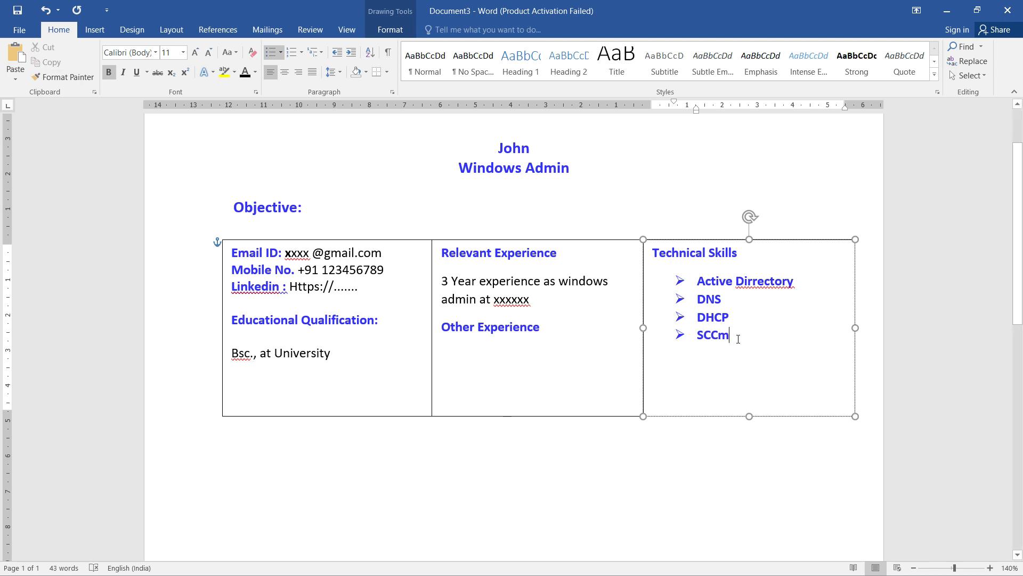
# - Make the four Technical Skills bullet items black and remove their bold formatting
pyautogui.moveTo(738, 339); pyautogui.dragTo(697, 277)
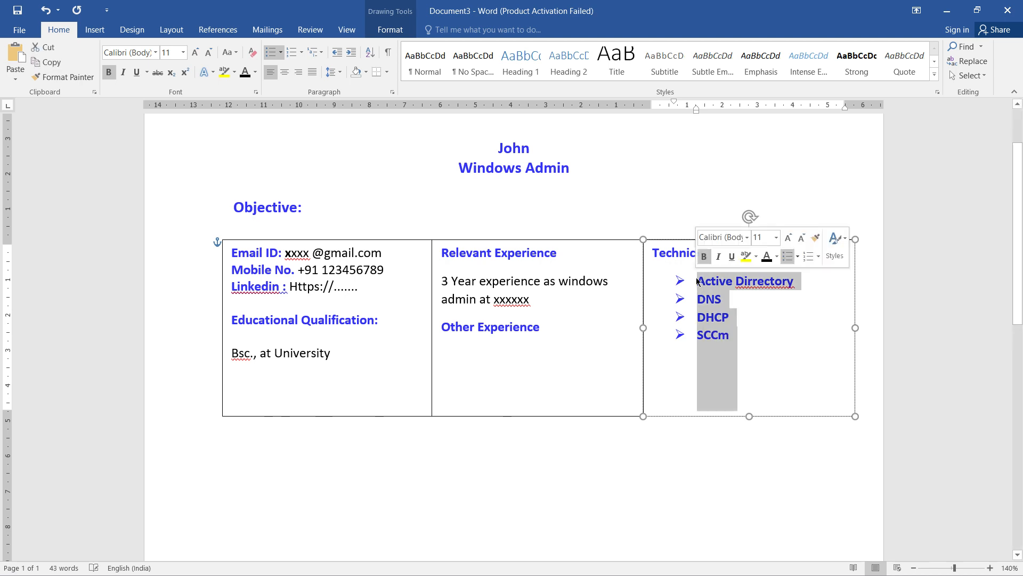
pyautogui.click(242, 72)
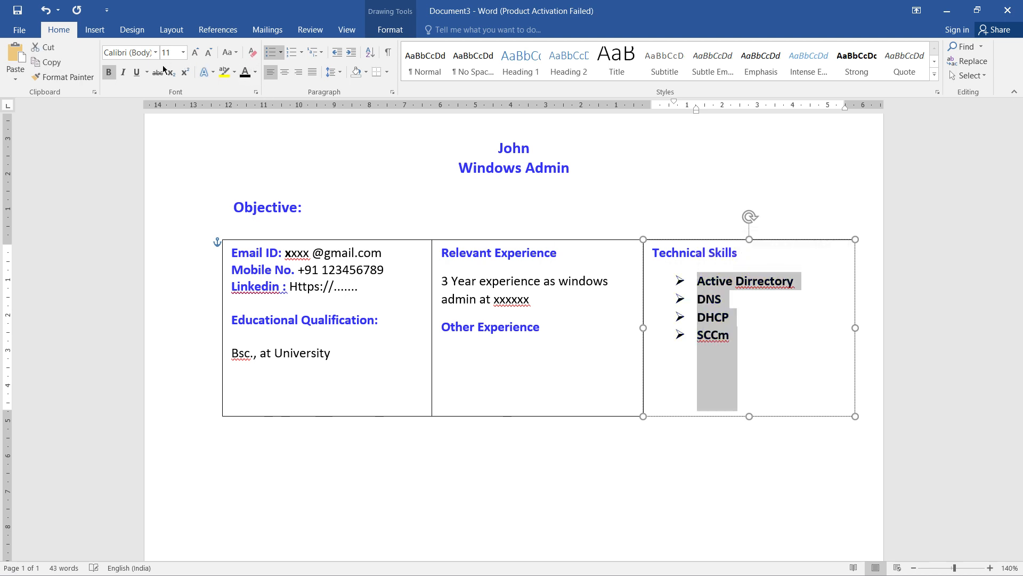
pyautogui.click(109, 72)
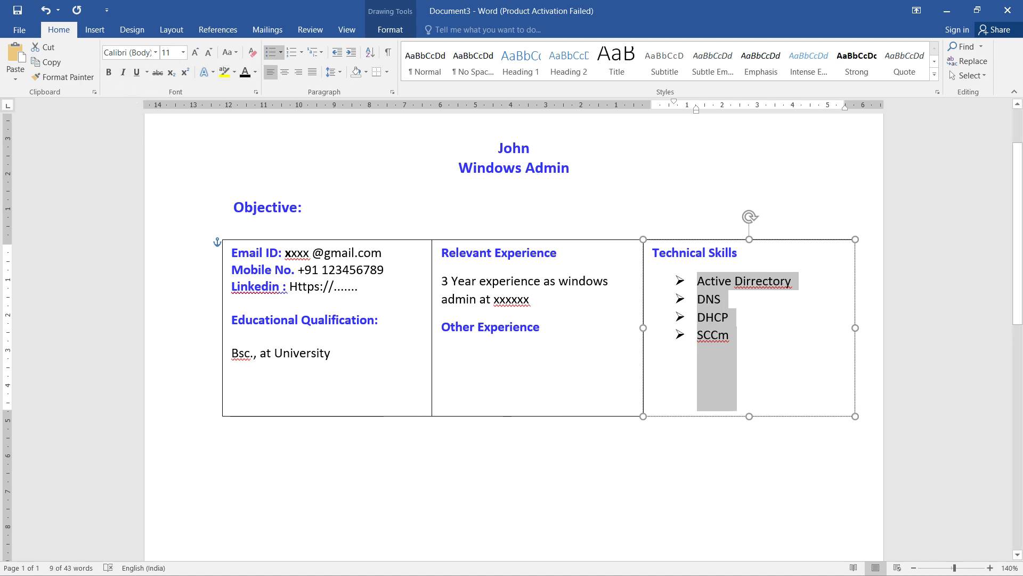
pyautogui.click(760, 338)
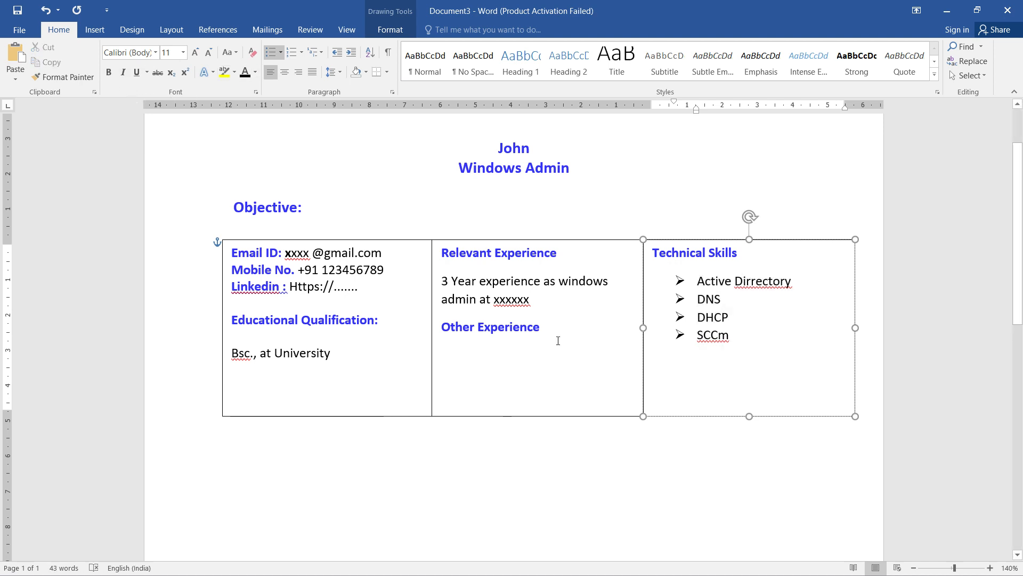
pyautogui.keyDown('ctrl'); pyautogui.scroll(-1, 558, 340); pyautogui.keyUp('ctrl')
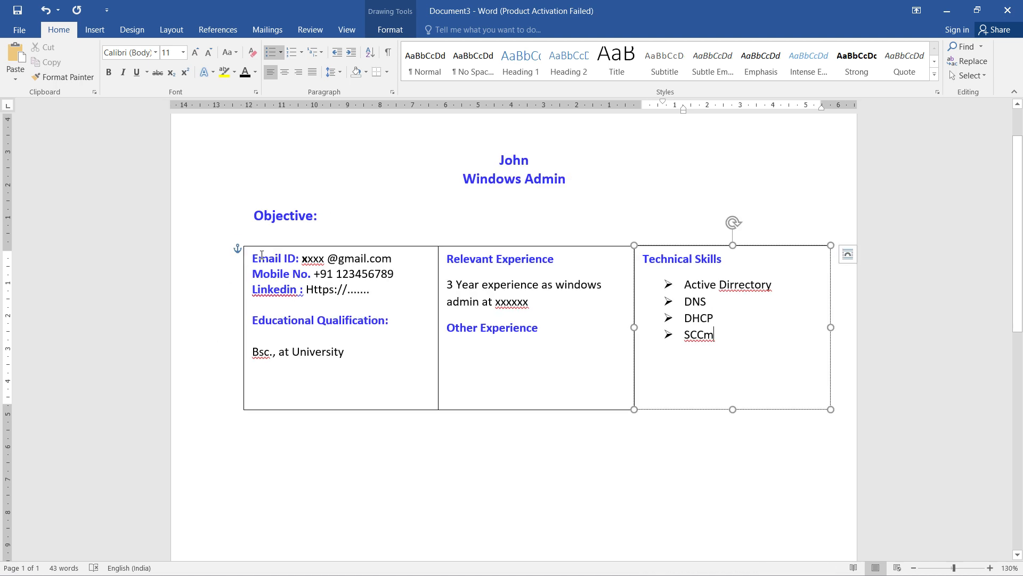
pyautogui.moveTo(261, 257); pyautogui.dragTo(724, 351)
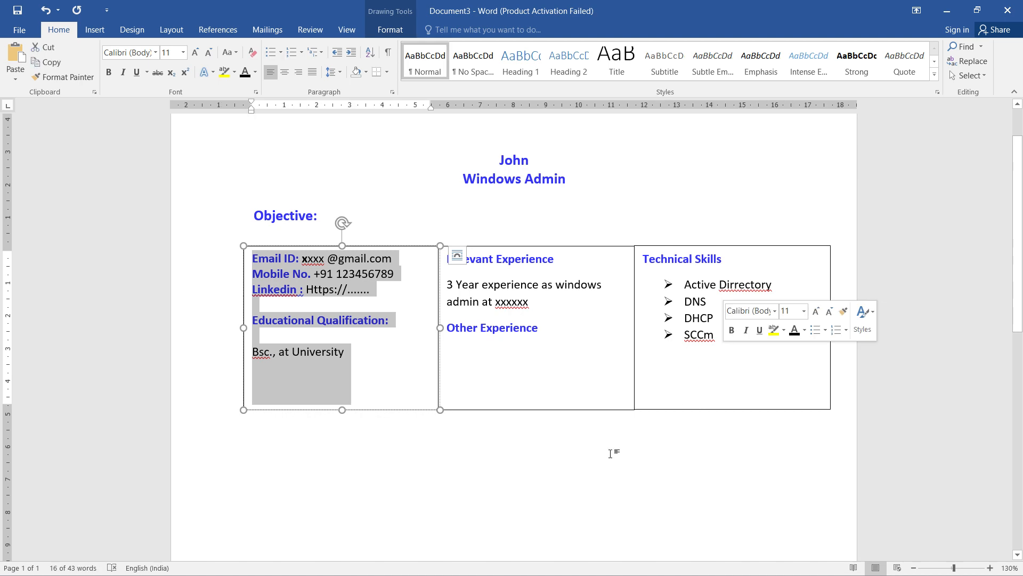
pyautogui.click(589, 464)
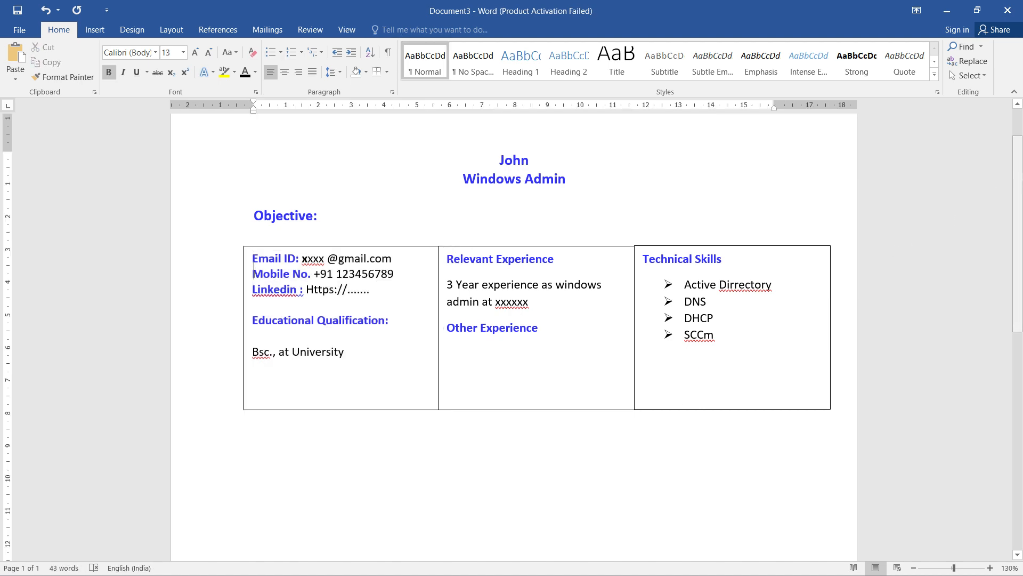
# - Try adding two blank lines between the "Objective:" heading and the text boxes, and undo them
pyautogui.scroll(-2, 713, 299)
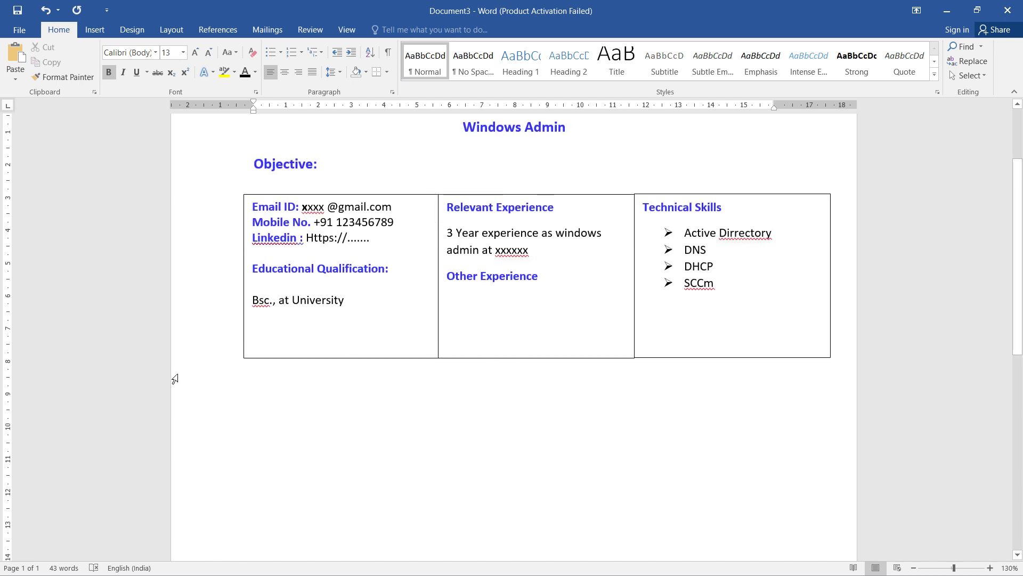
pyautogui.click(347, 180)
pyautogui.press('Return')
pyautogui.press('Return')
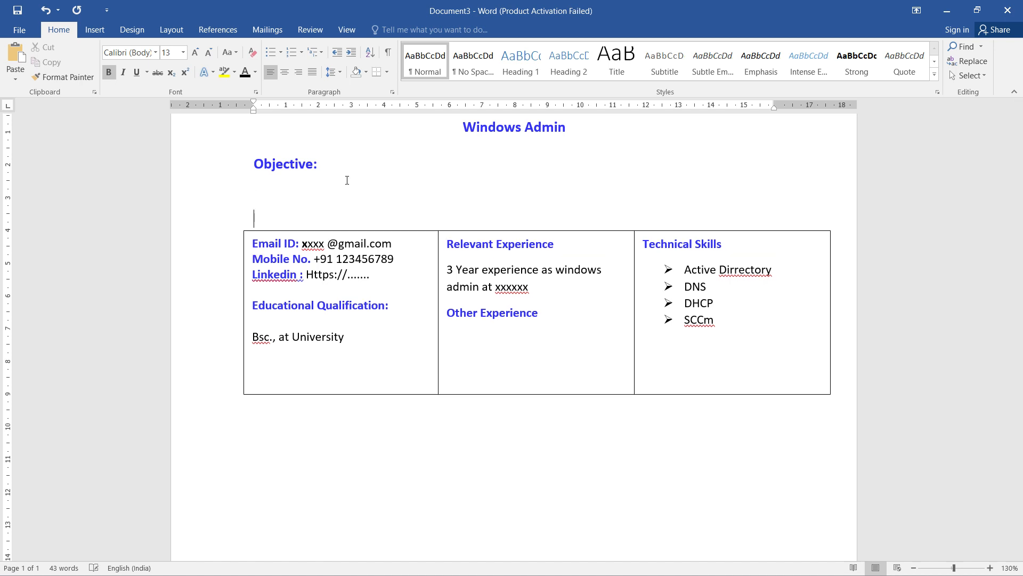
pyautogui.hotkey('ctrl', 'z')
pyautogui.hotkey('ctrl', 'z')
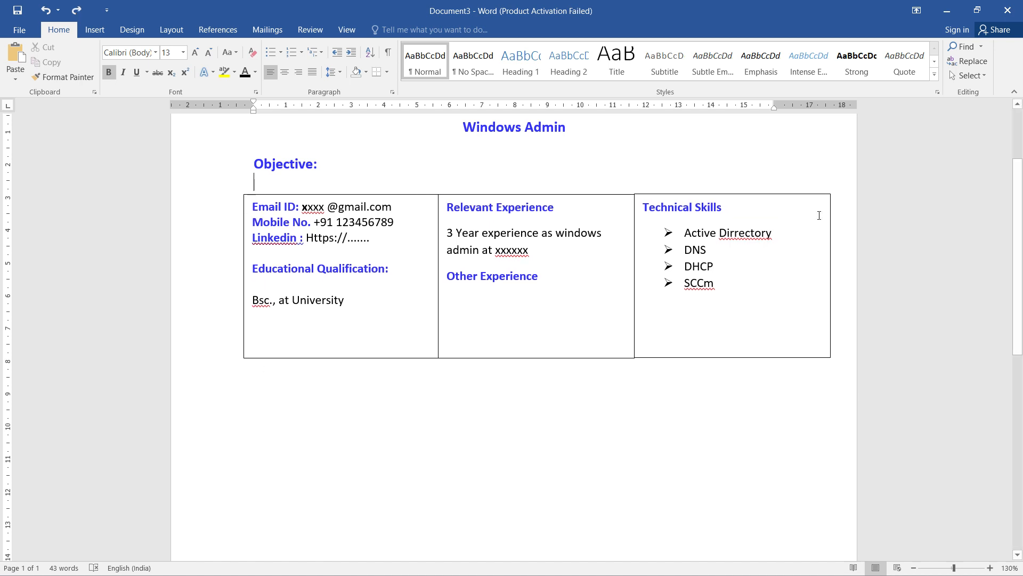
# - Draw a text box about 17.9 cm wide and 9 cm high below the three existing text boxes
pyautogui.scroll(-3, 615, 218)
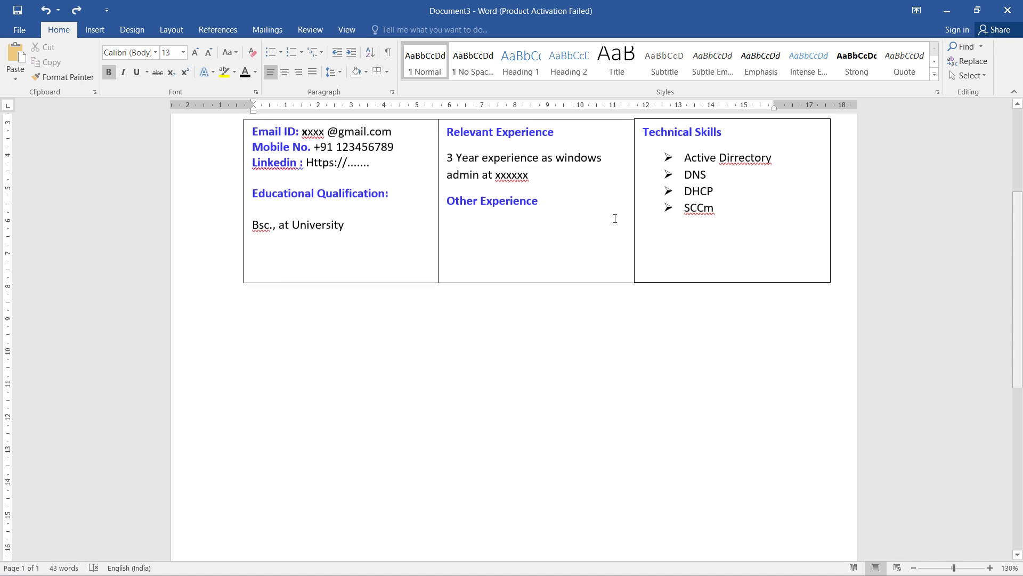
pyautogui.click(95, 30)
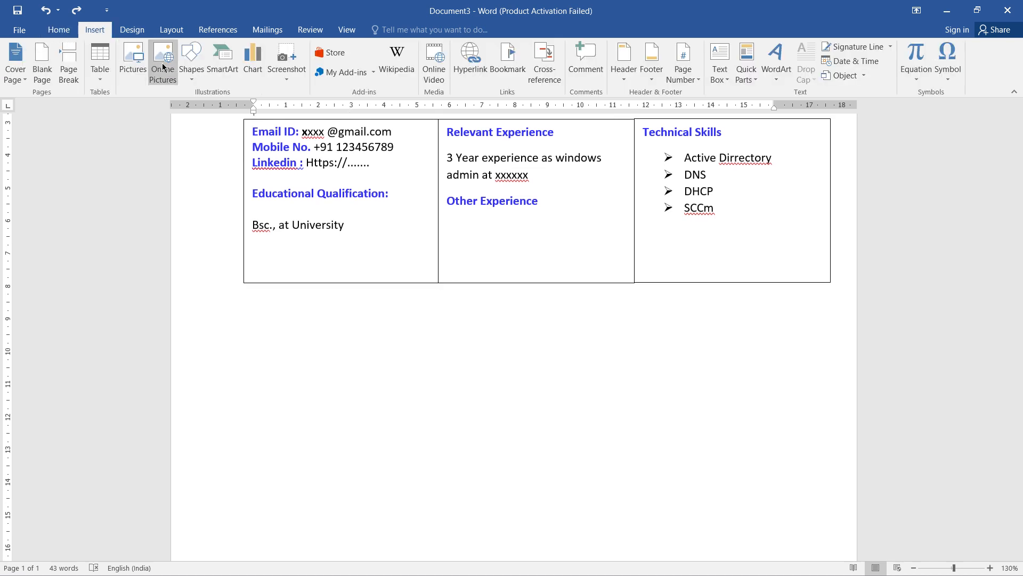
pyautogui.click(197, 82)
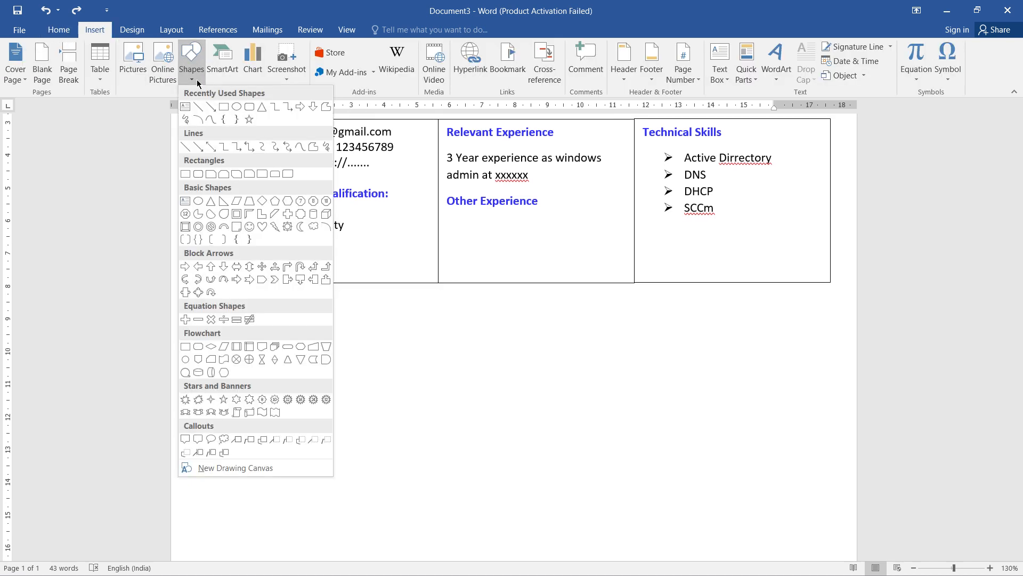
pyautogui.click(185, 106)
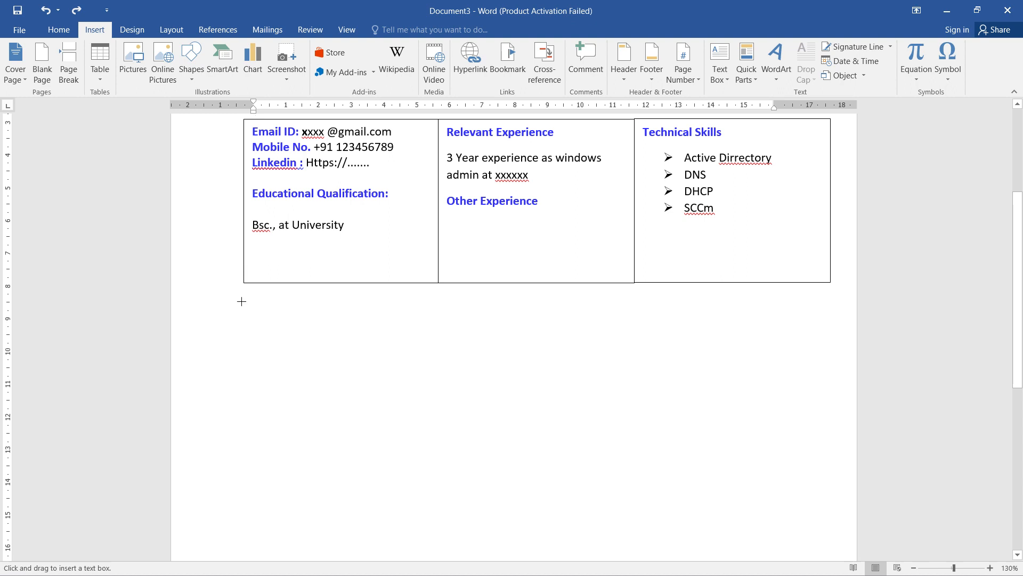
pyautogui.moveTo(242, 301)
pyautogui.mouseDown()
pyautogui.moveTo(791, 559)
pyautogui.moveTo(815, 560)
pyautogui.moveTo(820, 539)
pyautogui.moveTo(829, 567)
pyautogui.mouseUp()
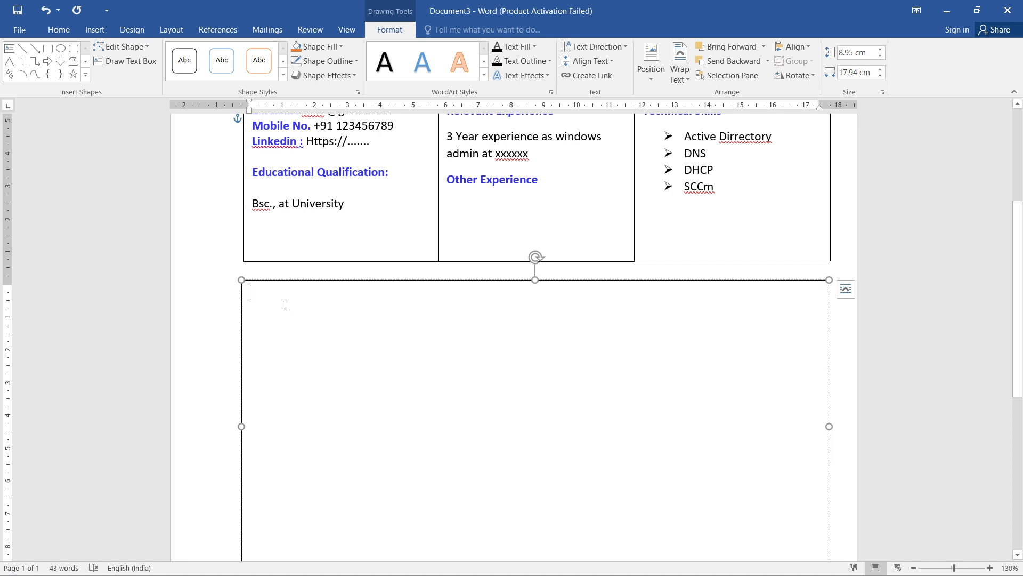
# - Enter the heading "Job Description" in the new text box and copy the "Educational Qualification" heading's formatting onto it
pyautogui.write('Job Desc')
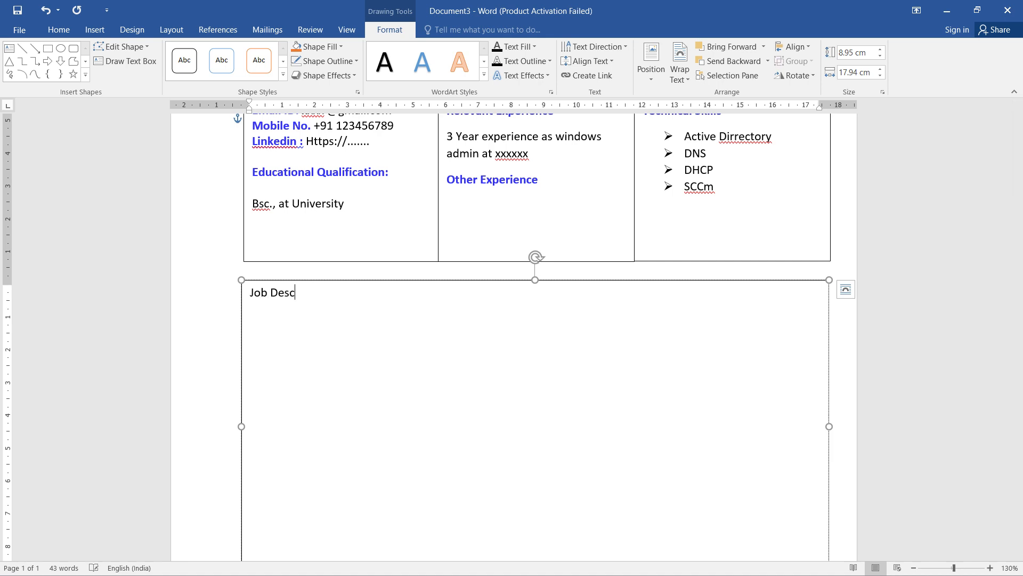
pyautogui.write('ription')
pyautogui.hotkey('ctrl', 'a')
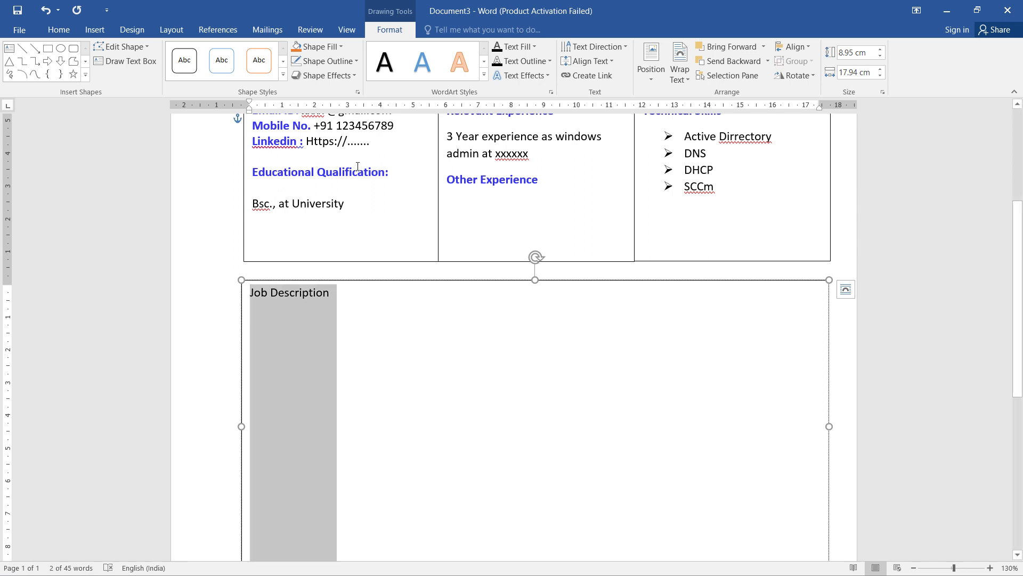
pyautogui.moveTo(339, 172); pyautogui.dragTo(385, 172)
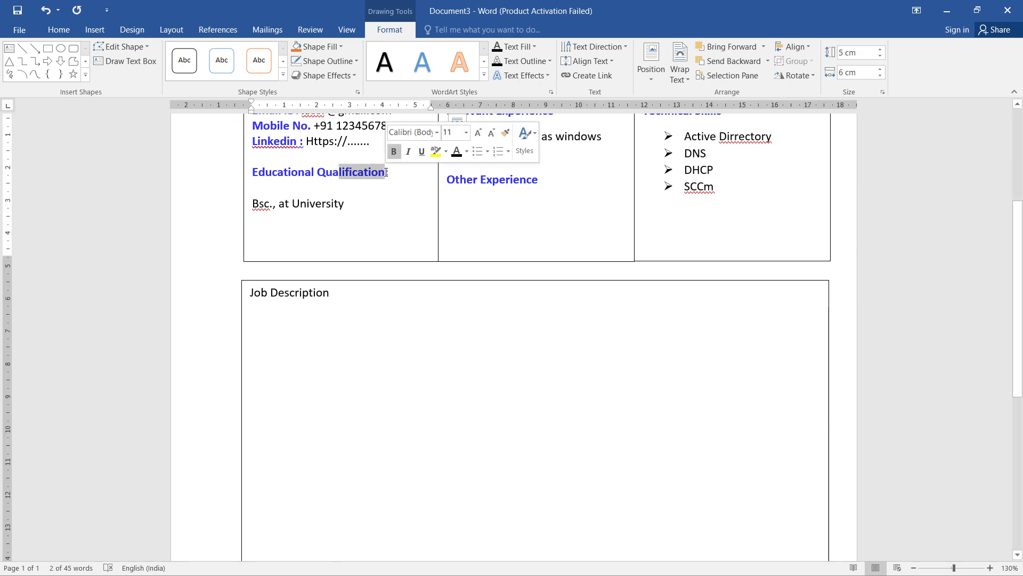
pyautogui.click(505, 132)
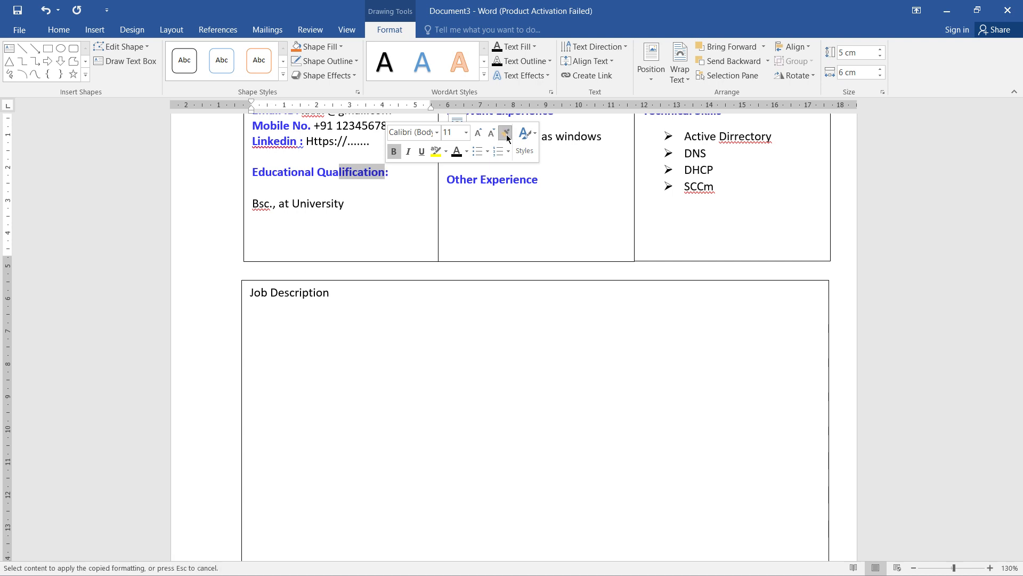
pyautogui.moveTo(335, 294); pyautogui.dragTo(253, 290)
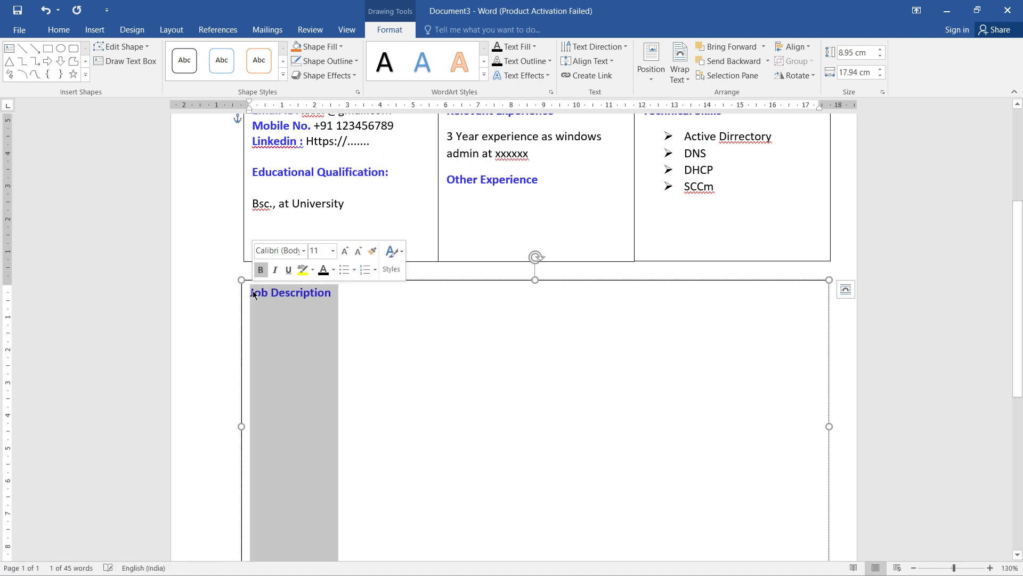
pyautogui.click(351, 306)
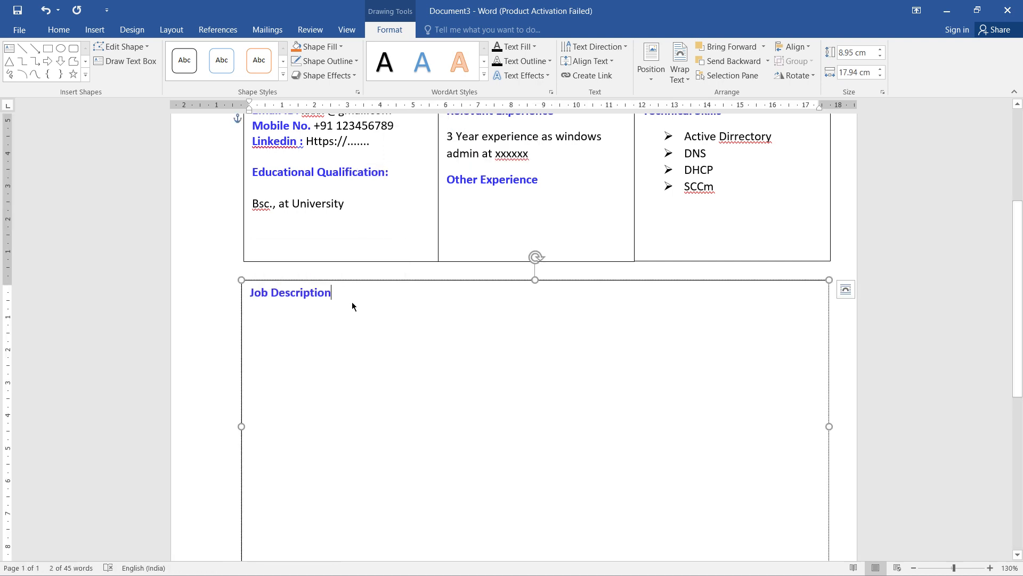
# - Add the indented lines "Organisation", "Designation", "Project", "Client" and "Period" below the "Job Description" heading
pyautogui.press('Return')
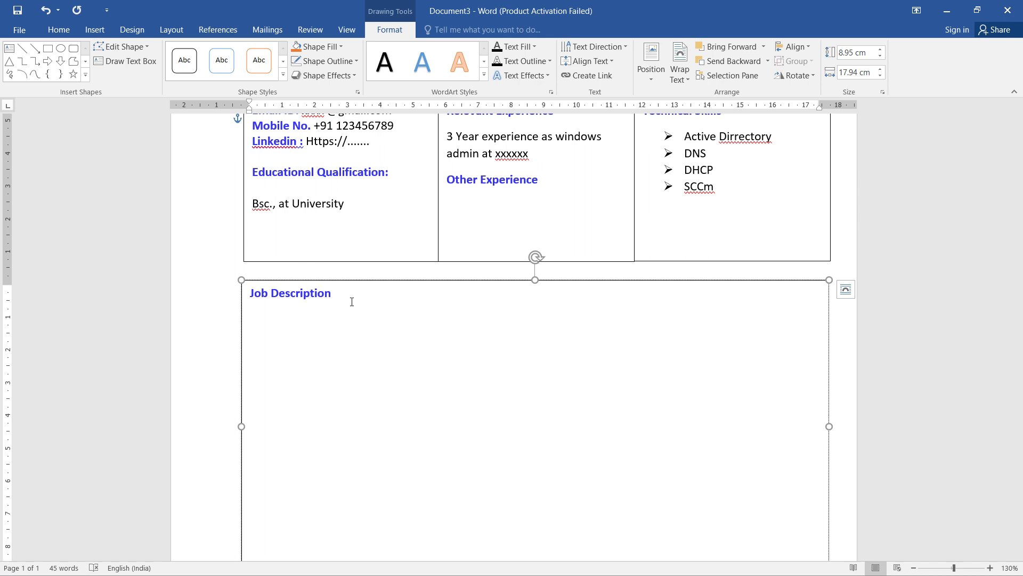
pyautogui.write('Organisa')
pyautogui.write('tion ')
pyautogui.write('Des')
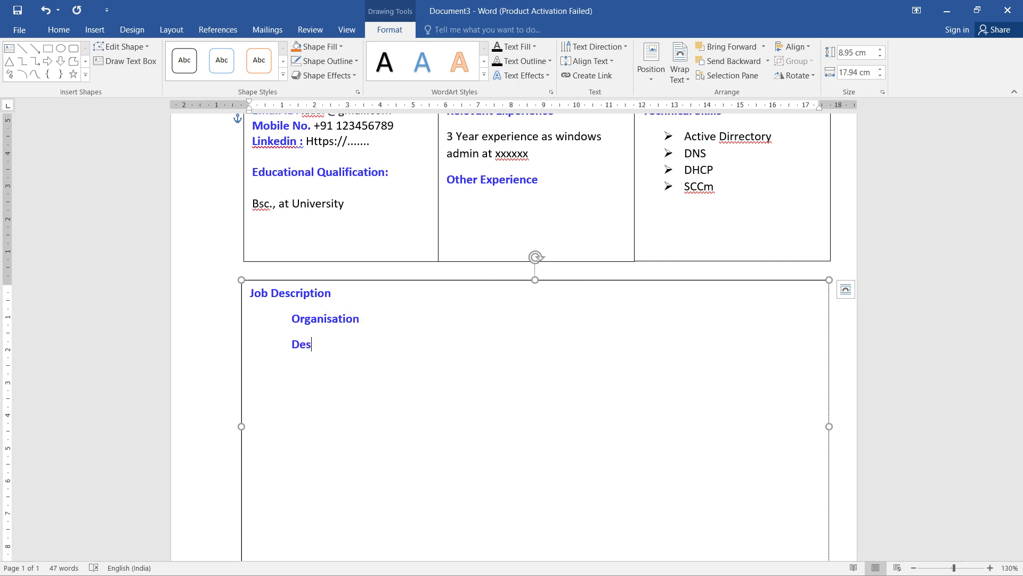
pyautogui.write('ignation')
pyautogui.press('Return')
pyautogui.write('Project')
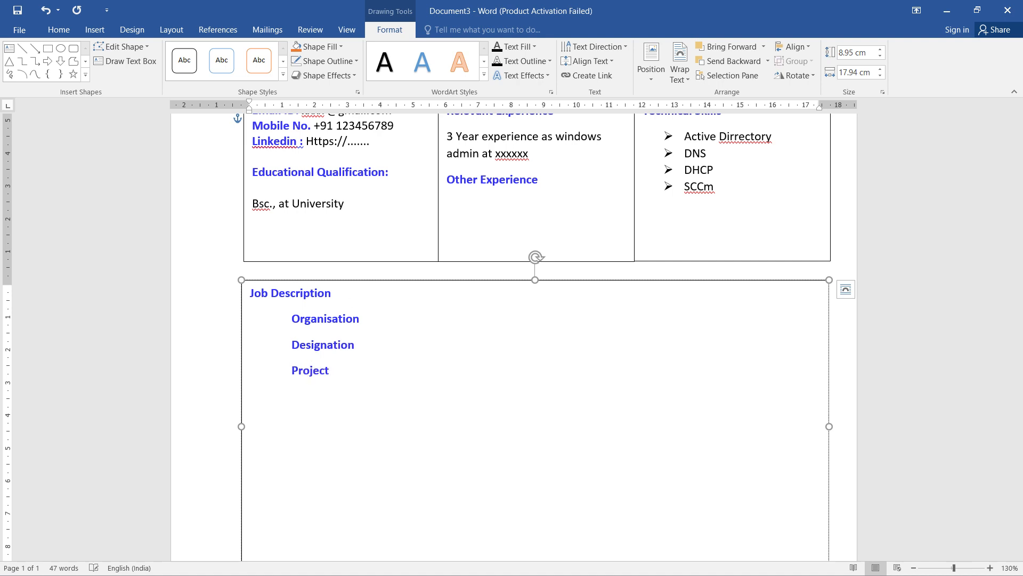
pyautogui.press('Return')
pyautogui.press('BackSpace')
pyautogui.write('Client')
pyautogui.press('Return')
pyautogui.press('BackSpace')
pyautogui.write('Period')
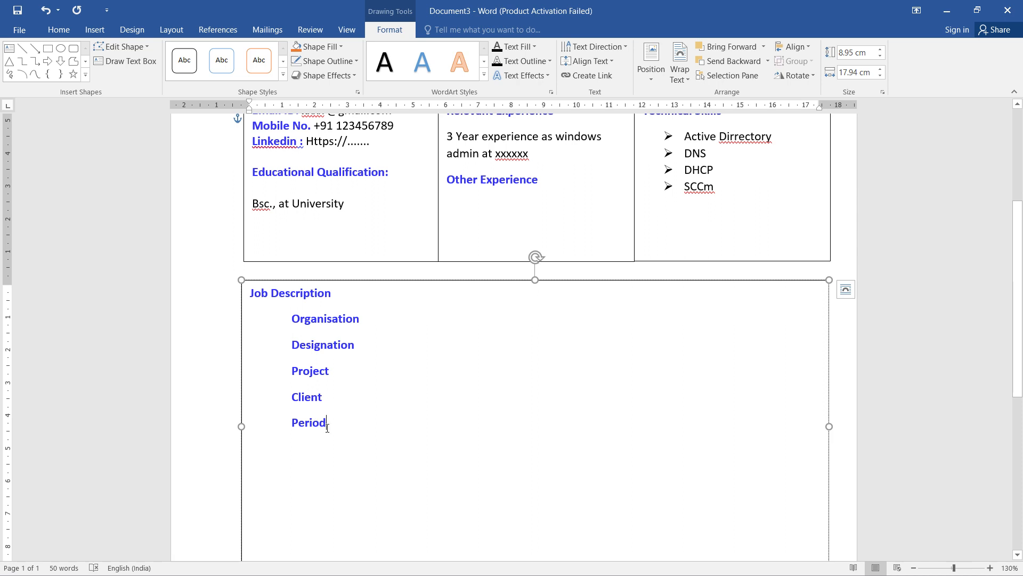
# - Make the five lines from "Organisation" to "Period" black and remove their bold formatting
pyautogui.moveTo(327, 427); pyautogui.dragTo(320, 330)
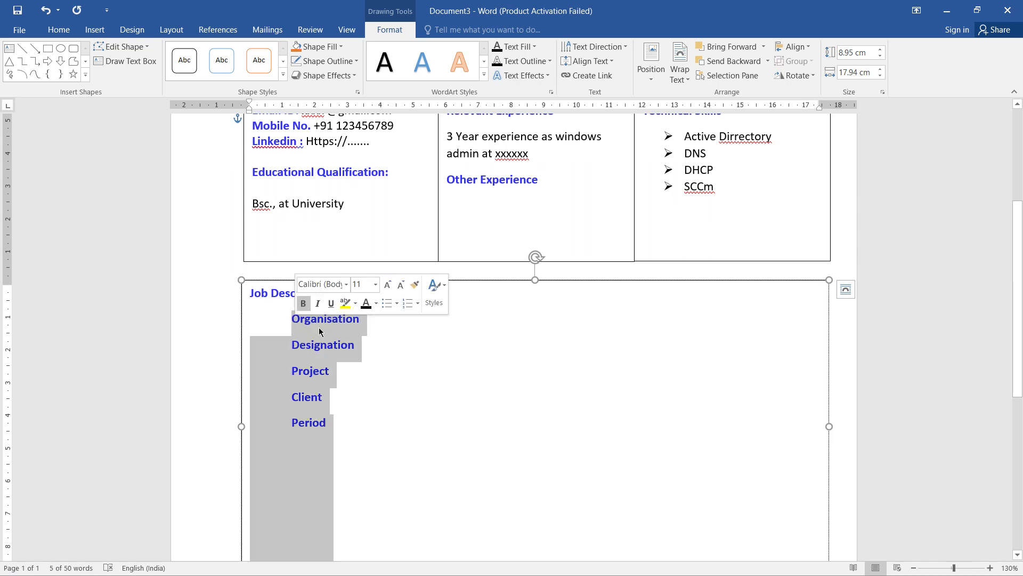
pyautogui.click(366, 304)
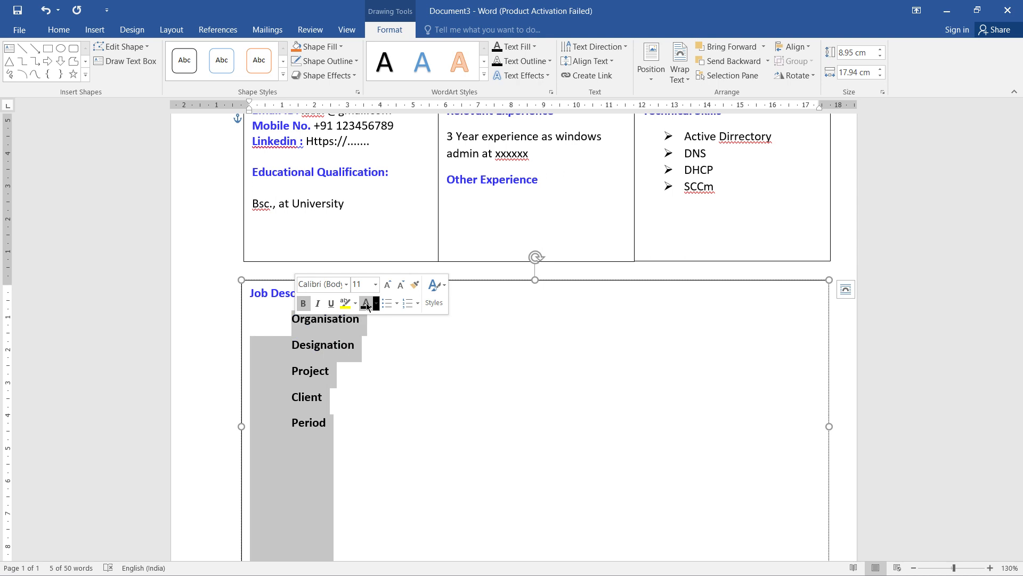
pyautogui.click(303, 303)
# - Set the five lines' spacing after to 0 and their line spacing to Single
pyautogui.rightClick(315, 342)
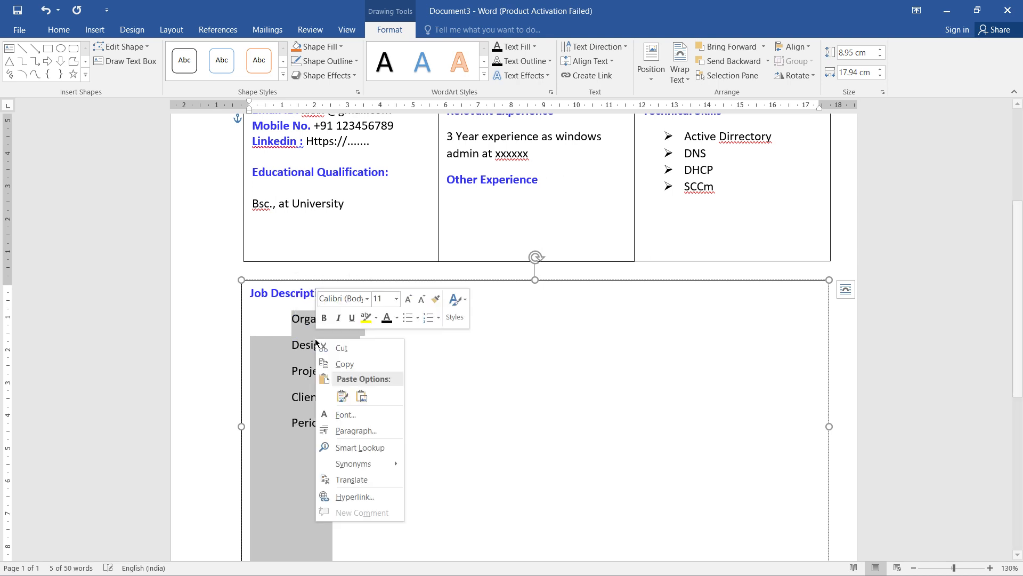
pyautogui.click(349, 431)
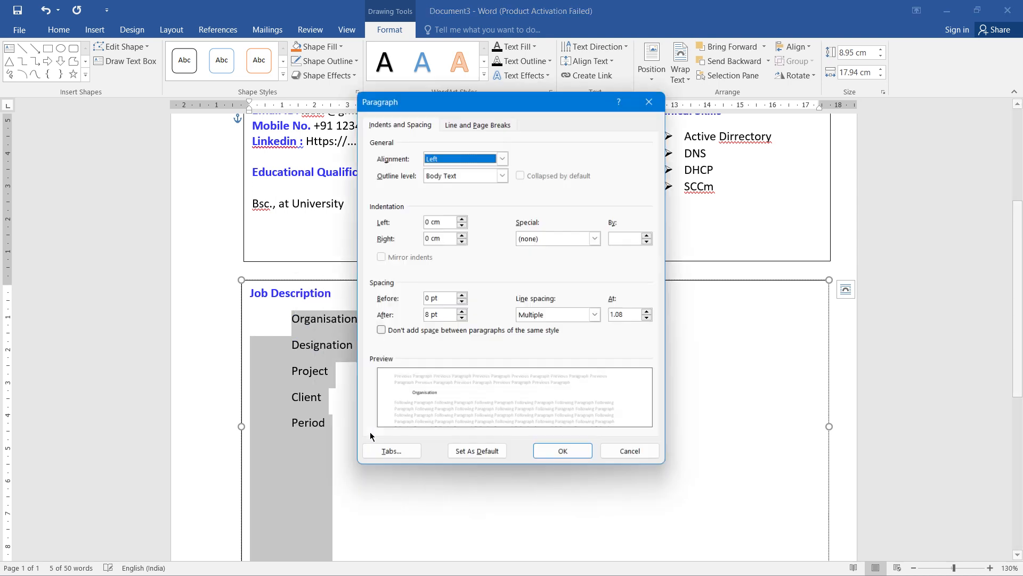
pyautogui.doubleClick(433, 315)
pyautogui.write('0')
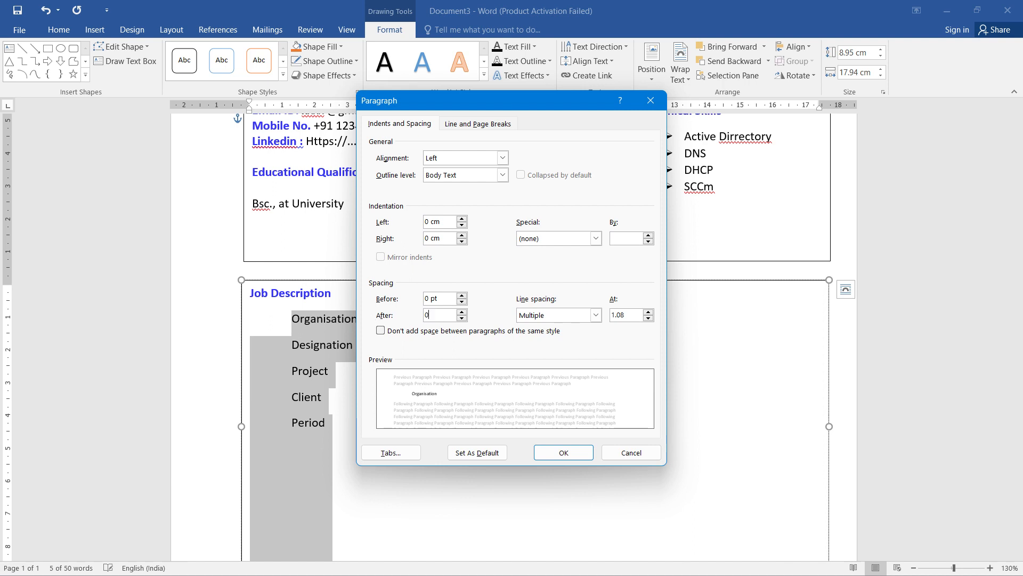
pyautogui.click(543, 315)
pyautogui.click(540, 327)
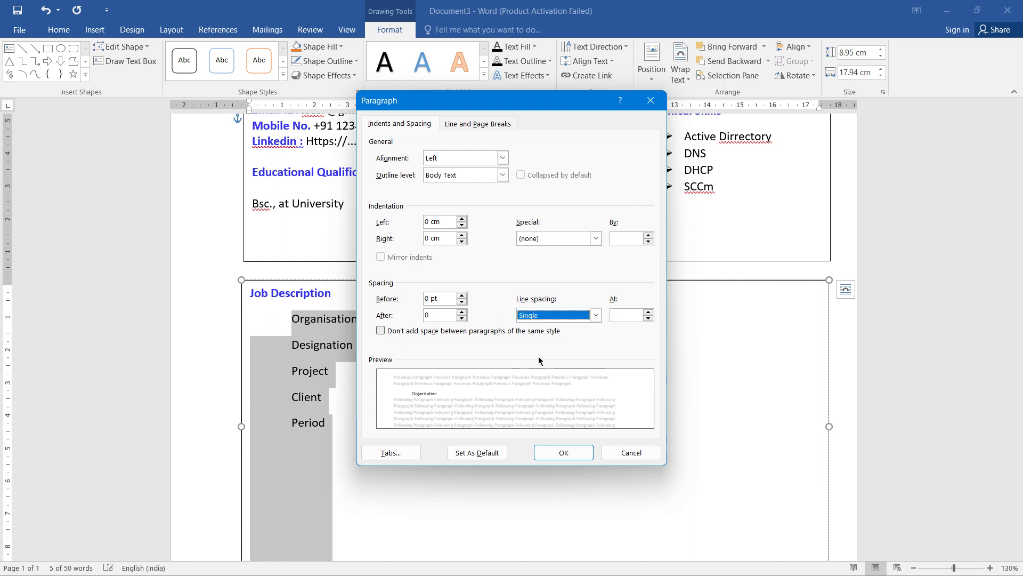
pyautogui.click(564, 452)
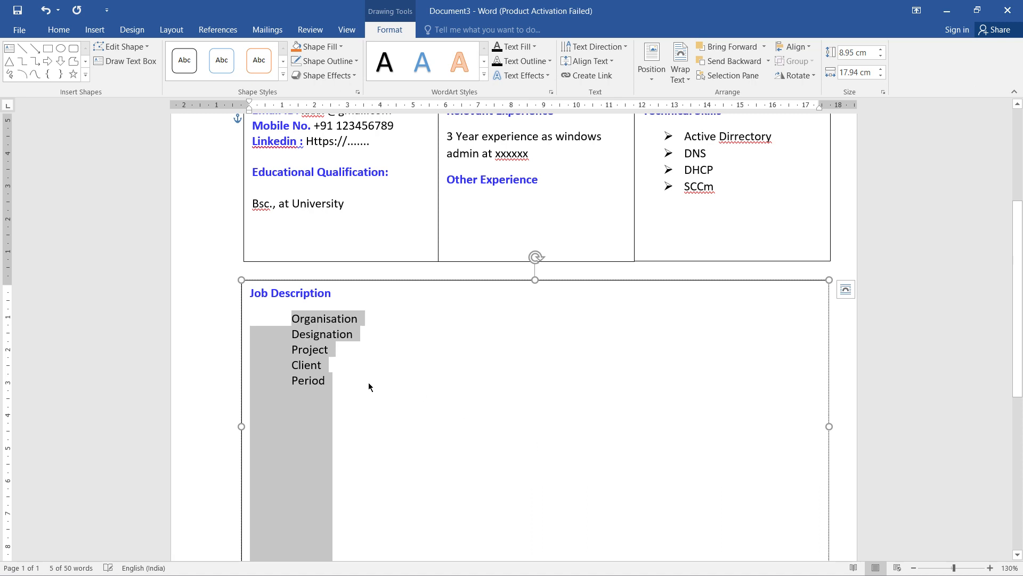
# - Add a tab-aligned colon after each label from "Organisation" to "Period"
pyautogui.click(564, 452)
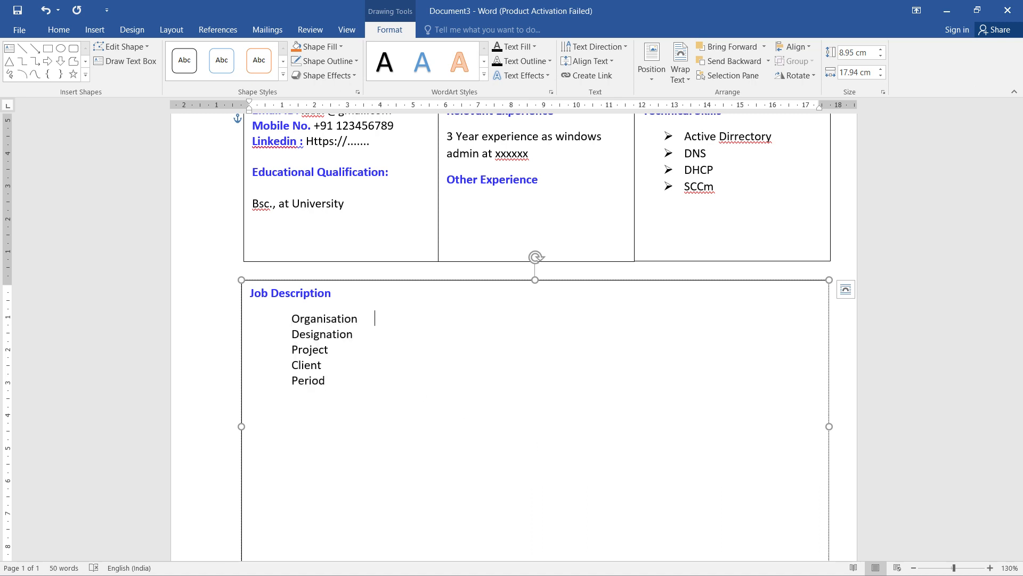
pyautogui.write(':')
pyautogui.write(':')
pyautogui.press('Down')
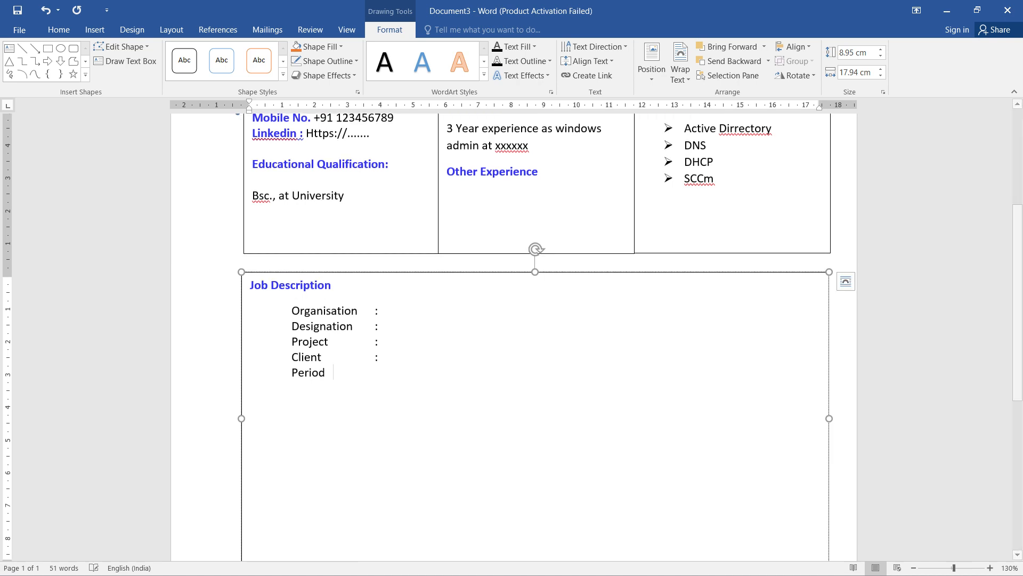
pyautogui.press('Tab')
pyautogui.write(':')
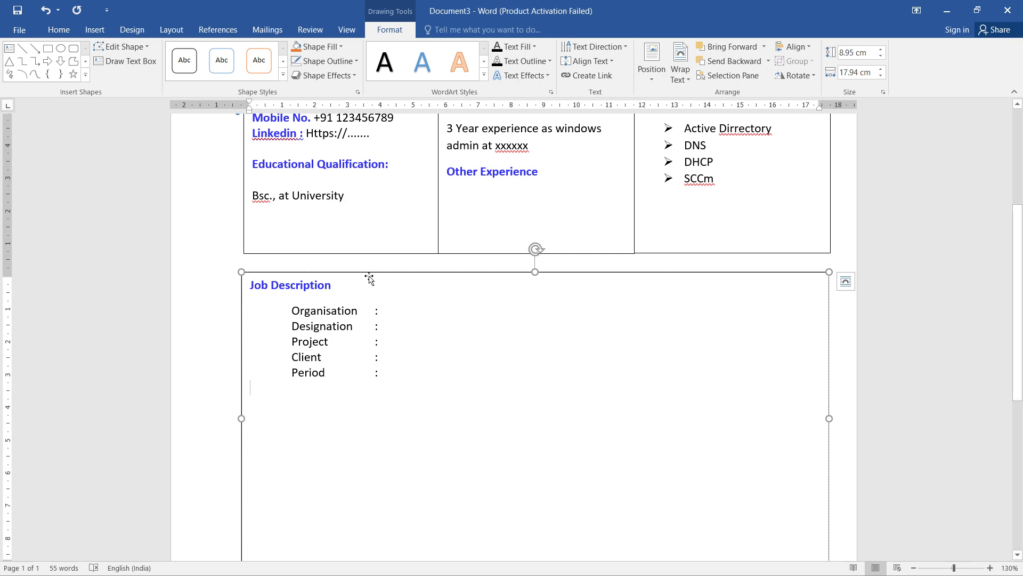
# - Replace the "Job Description" heading above the five labels with "Work Experience"
pyautogui.moveTo(333, 288); pyautogui.dragTo(248, 286)
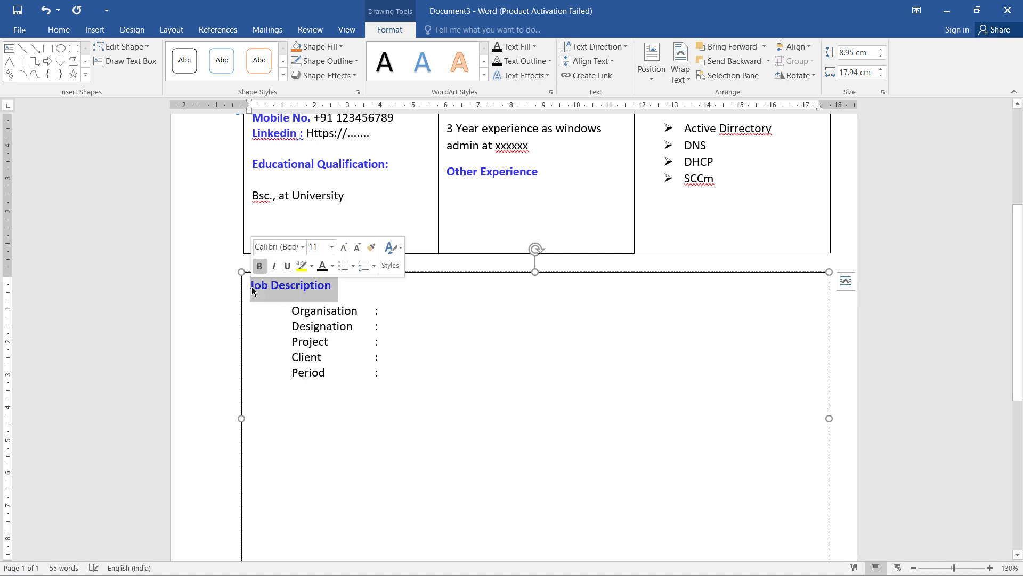
pyautogui.write('Work E')
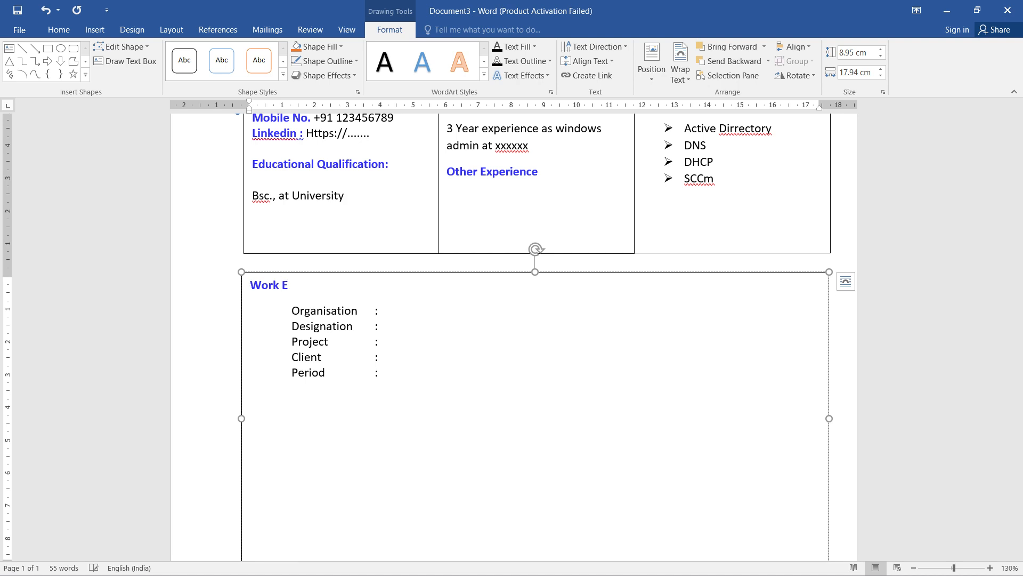
pyautogui.write('xperience')
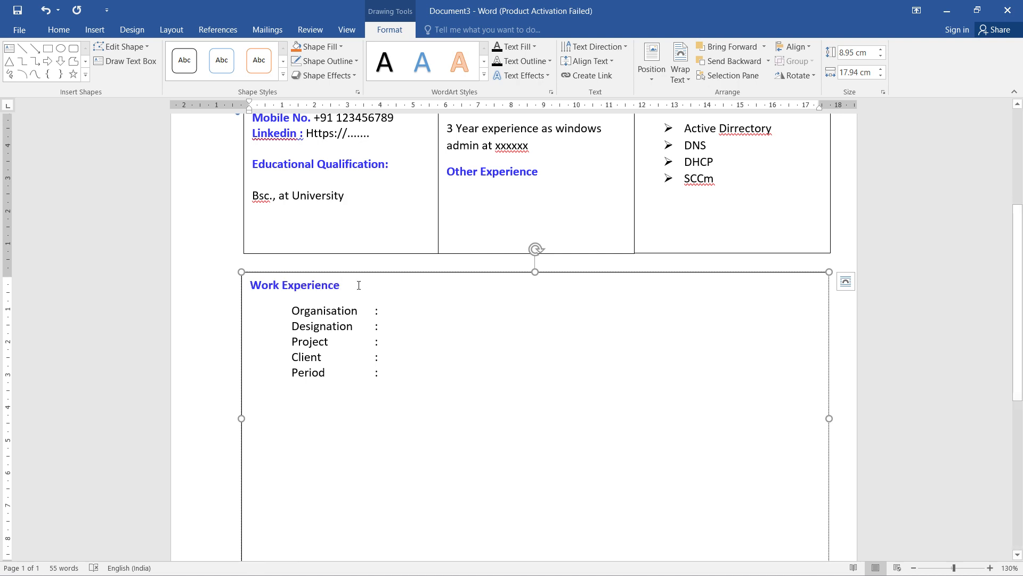
# - Copy the "Work Experience" heading below the "Period" line, change the copy to "Job Description" and start an indented line under it
pyautogui.moveTo(358, 285); pyautogui.dragTo(251, 285)
pyautogui.hotkey('ctrl', 'c')
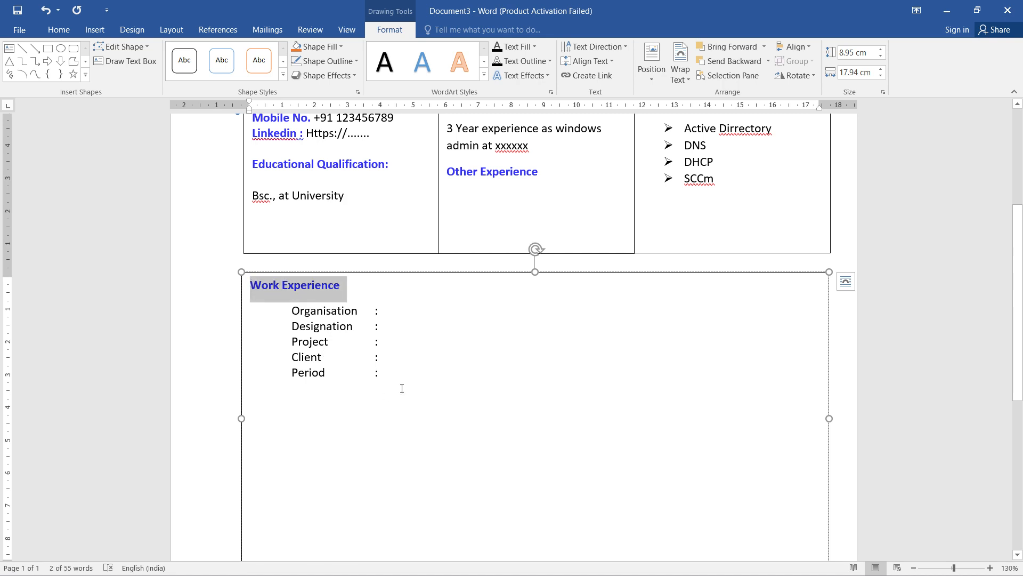
pyautogui.click(393, 373)
pyautogui.press('Return')
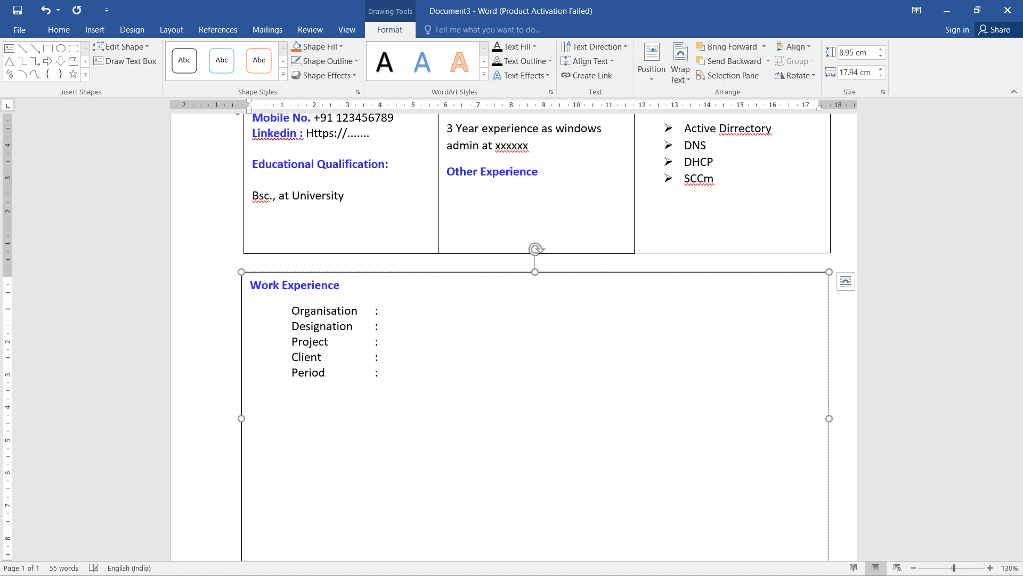
pyautogui.hotkey('ctrl', 'v')
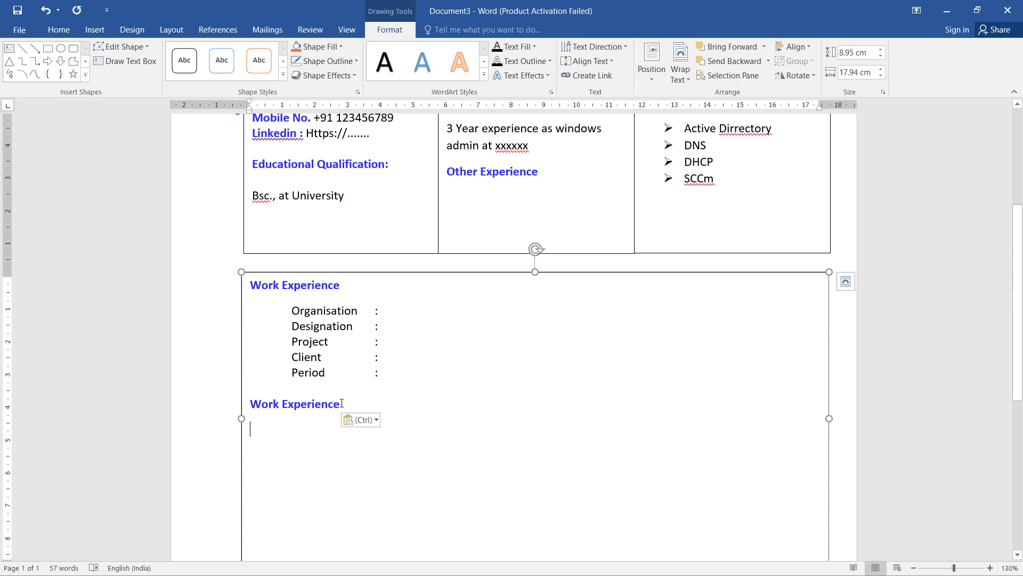
pyautogui.moveTo(342, 404); pyautogui.dragTo(251, 403)
pyautogui.press('BackSpace')
pyautogui.write('Jo')
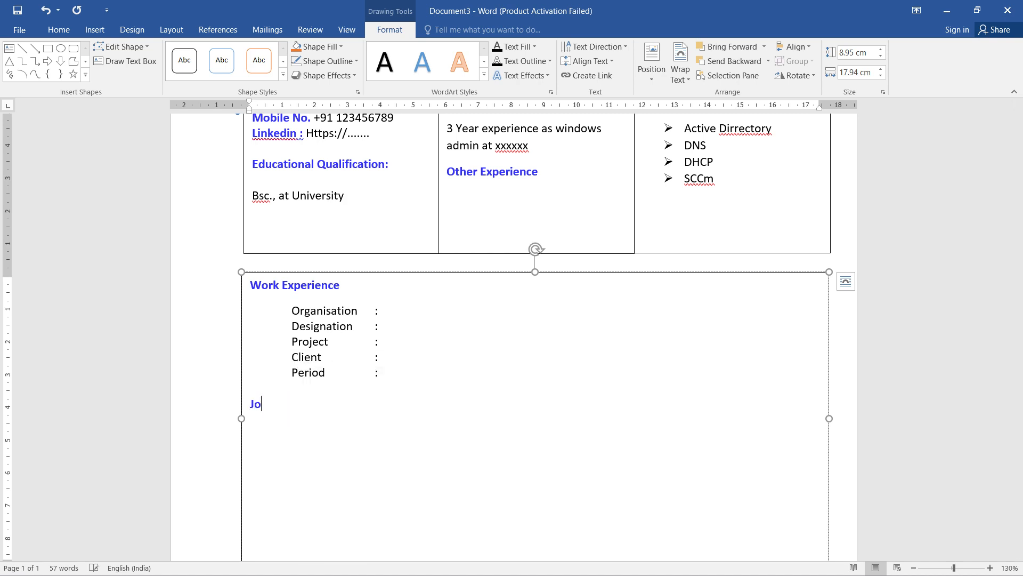
pyautogui.write('b Description')
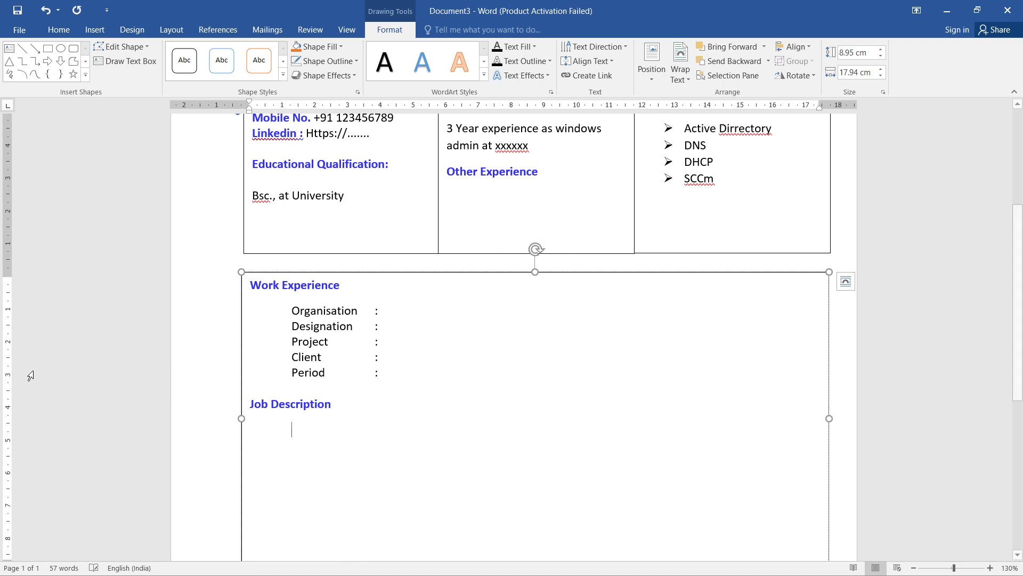
# - Apply an arrowhead bullet to the indented line under "Job Description" and enter "Troubleshooting………"
pyautogui.click(99, 34)
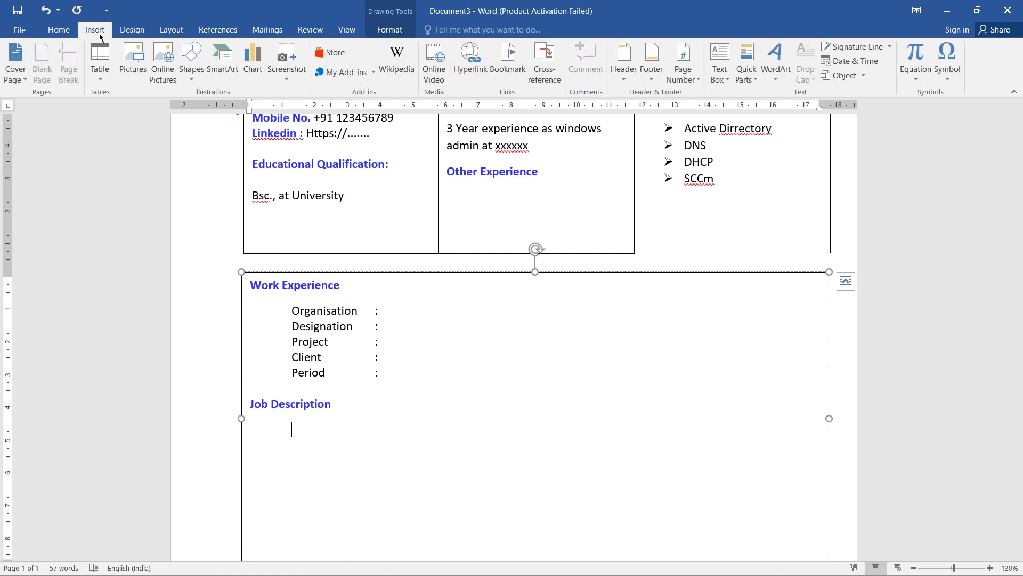
pyautogui.click(69, 34)
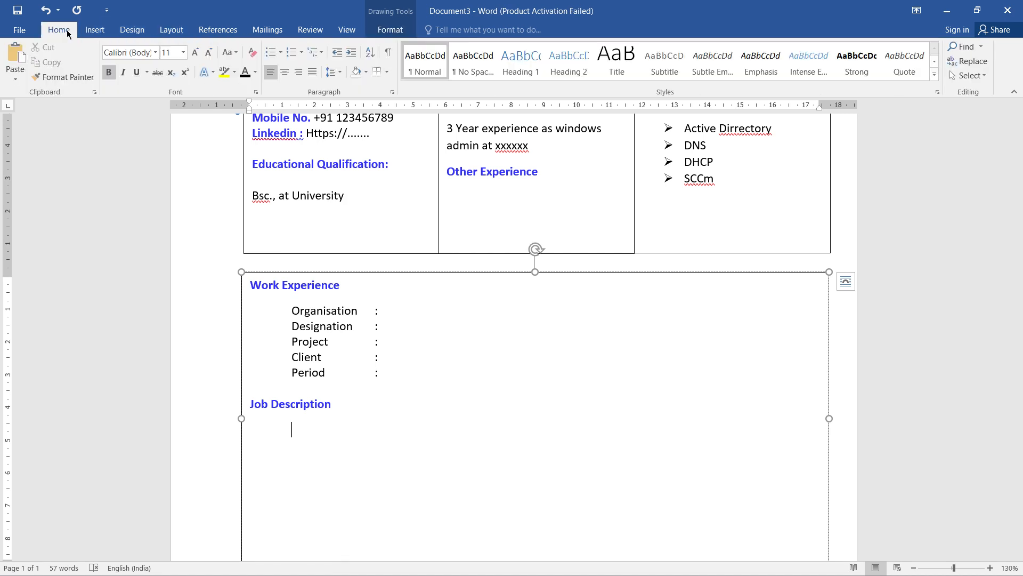
pyautogui.click(281, 53)
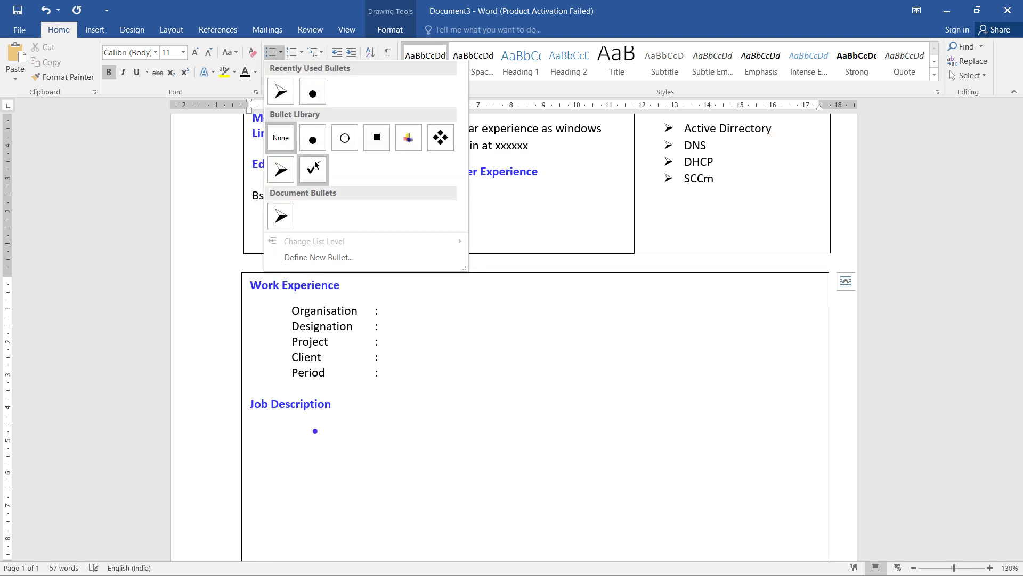
pyautogui.click(277, 168)
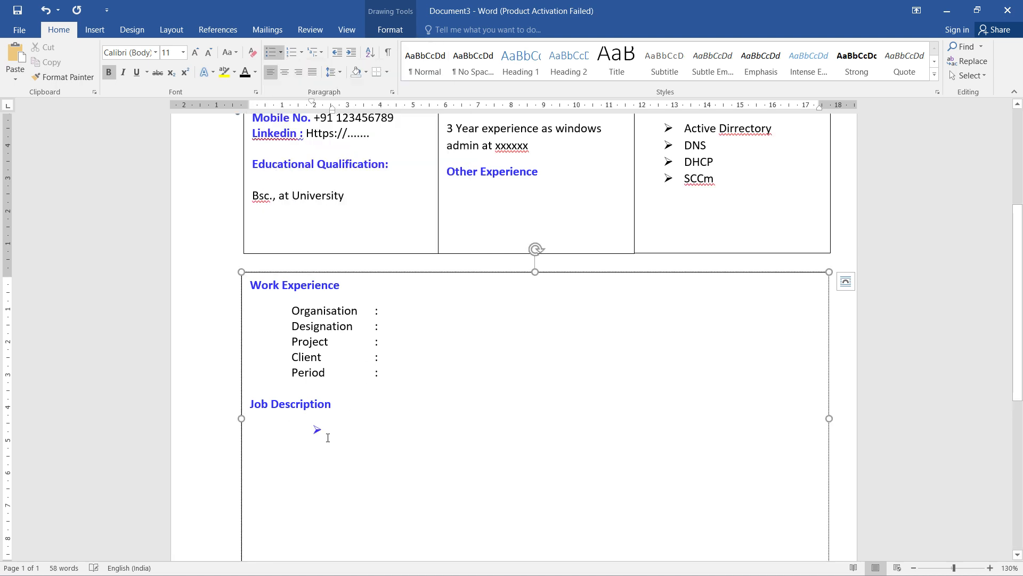
pyautogui.write('Troubl')
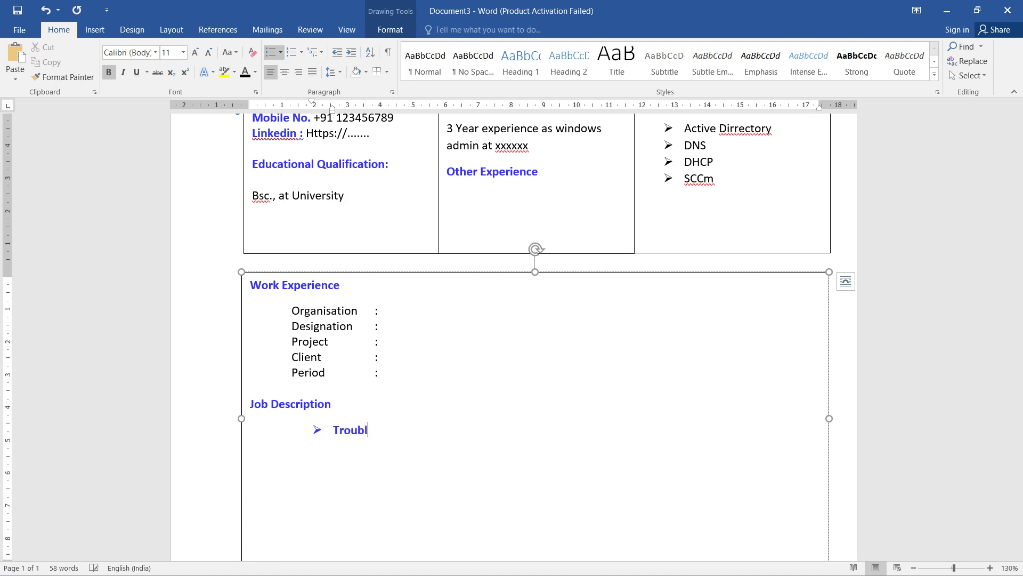
pyautogui.write('eshooting..........')
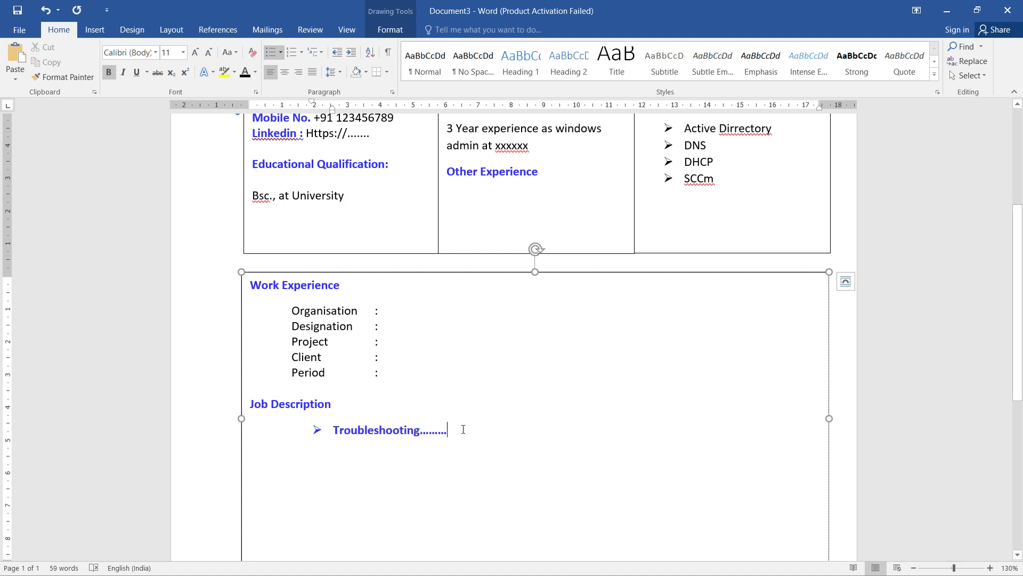
# - Make the "Troubleshooting………" bullet text black and remove its bold formatting
pyautogui.moveTo(462, 428); pyautogui.dragTo(316, 428)
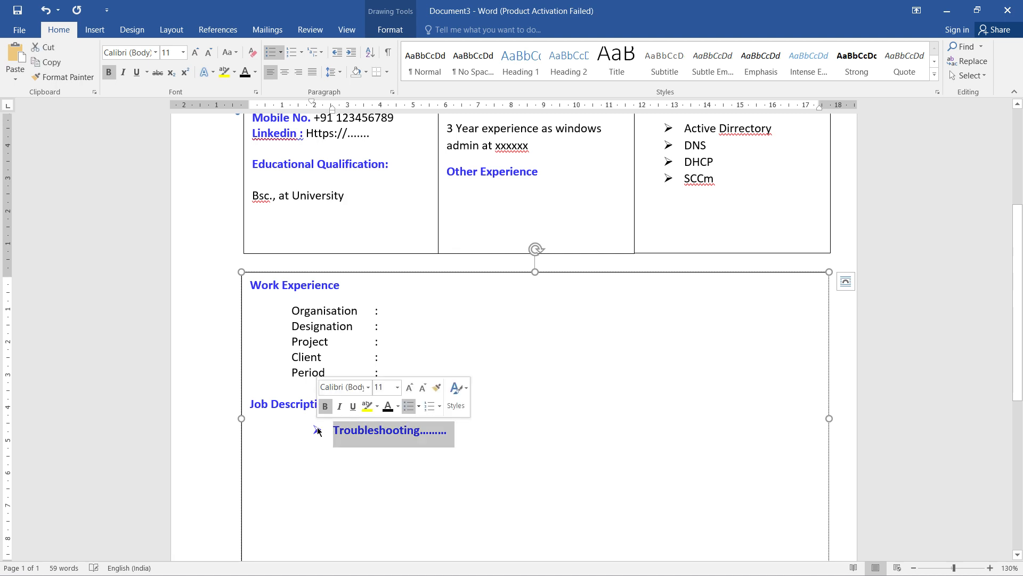
pyautogui.click(243, 76)
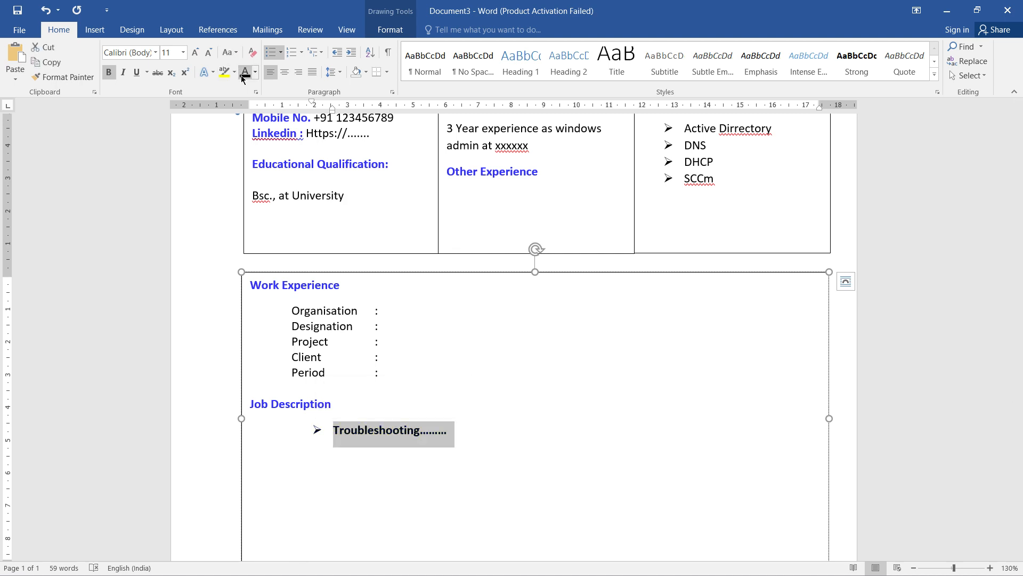
pyautogui.click(112, 71)
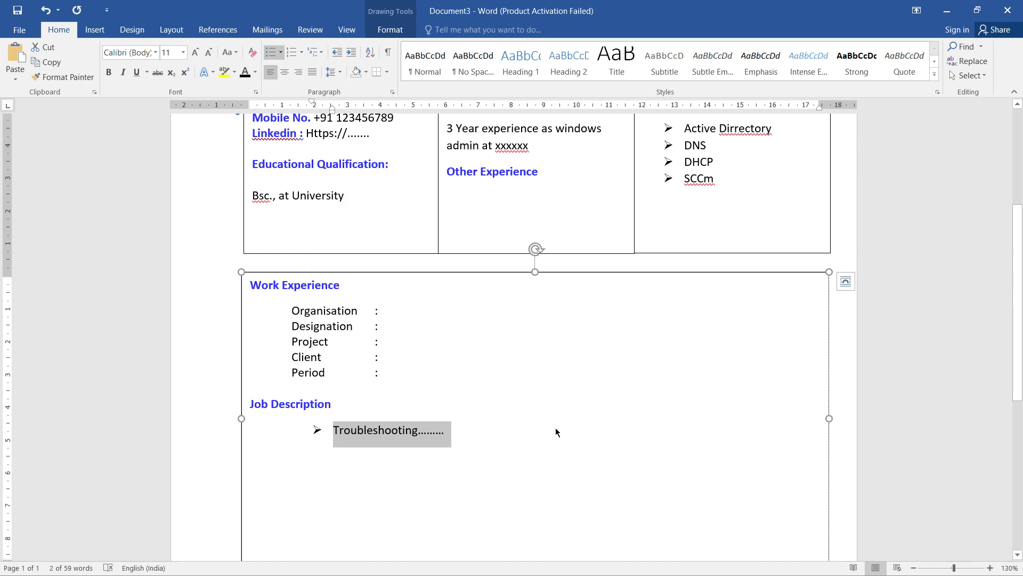
# - Duplicate the "Troubleshooting………" bullet to make four identical bullets, removing the surplus empty bullets and lines
pyautogui.hotkey('ctrl', 'c')
pyautogui.click(484, 440)
pyautogui.press('Return')
pyautogui.hotkey('ctrl', 'v')
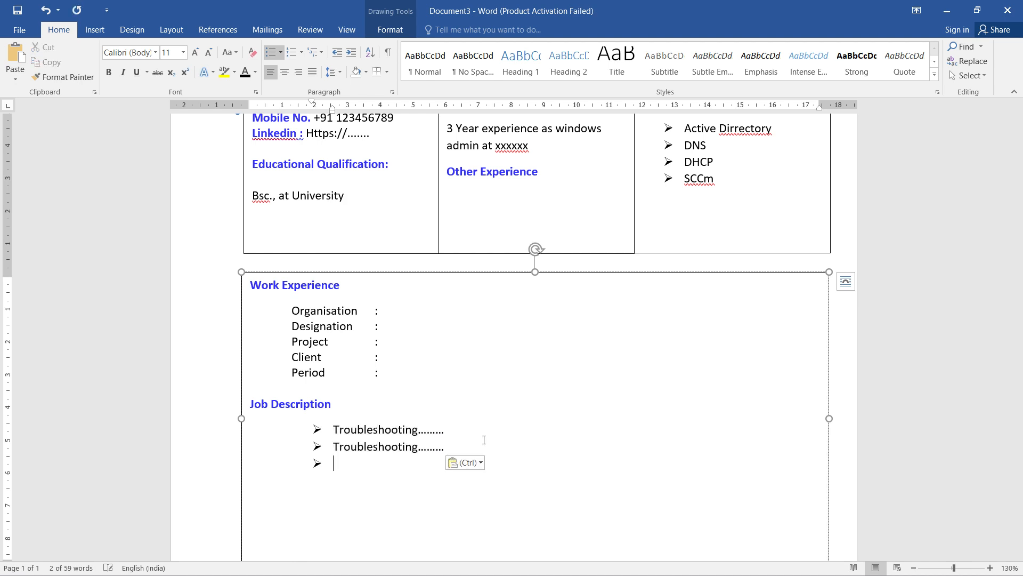
pyautogui.press('BackSpace')
pyautogui.hotkey('ctrl', 'v')
pyautogui.press('ctrl')
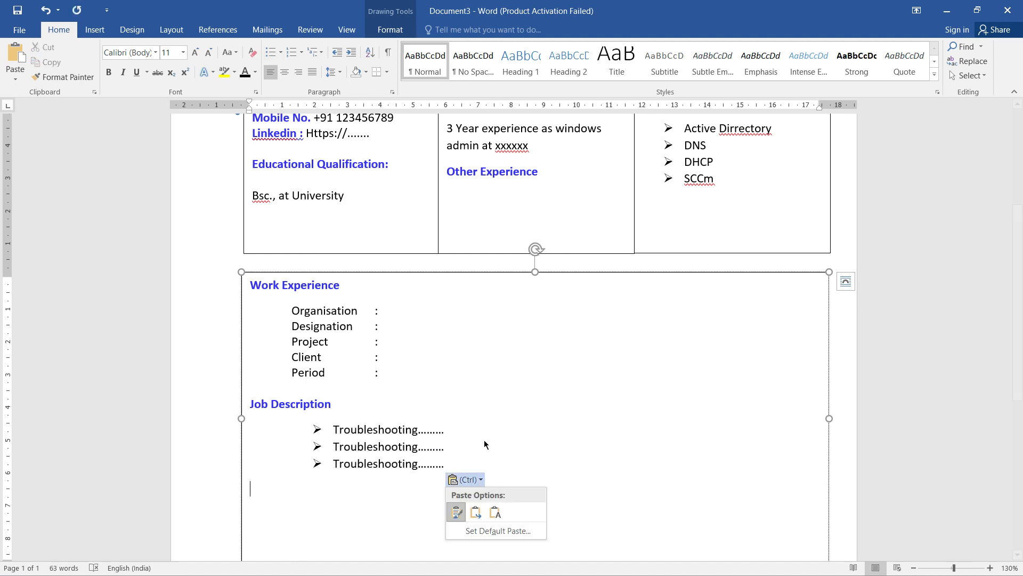
pyautogui.press('Escape')
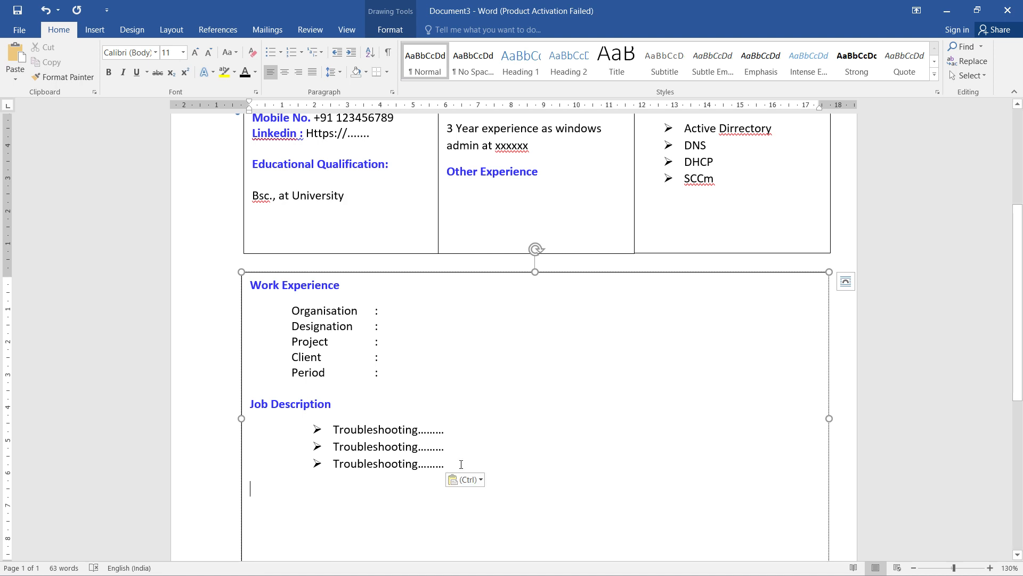
pyautogui.press('BackSpace')
pyautogui.press('Return')
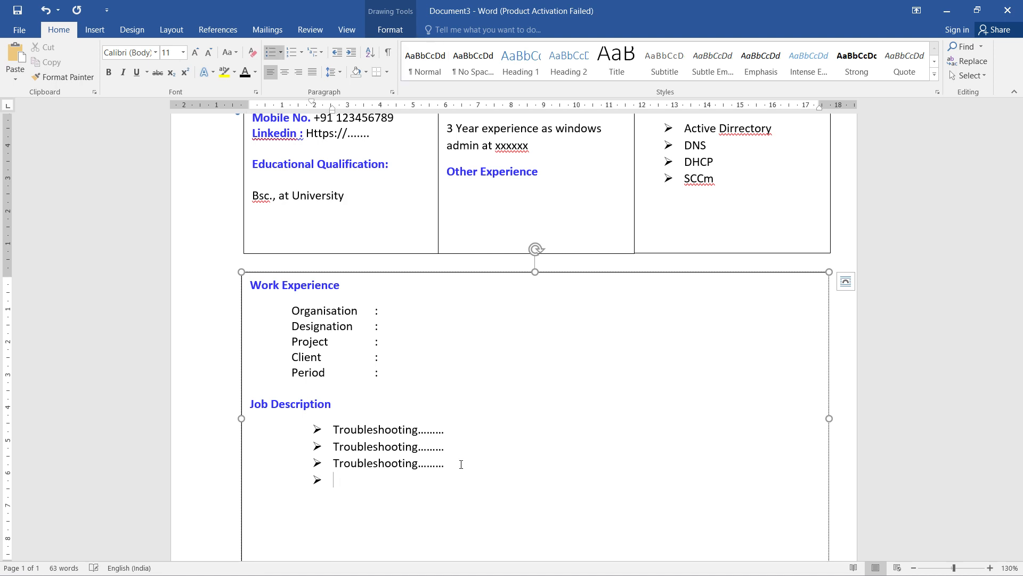
pyautogui.hotkey('ctrl', 'v')
pyautogui.press('BackSpace')
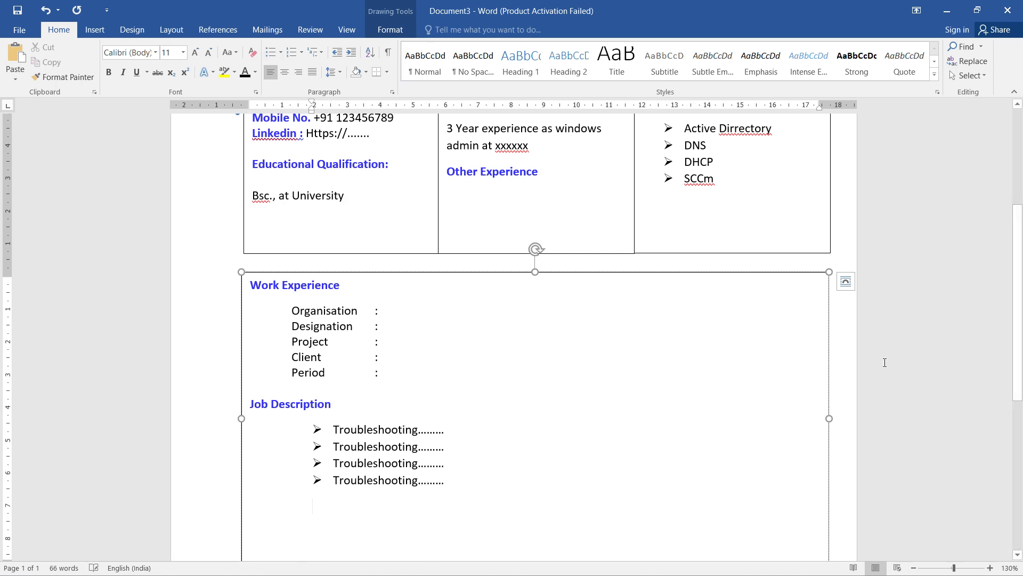
pyautogui.press('BackSpace')
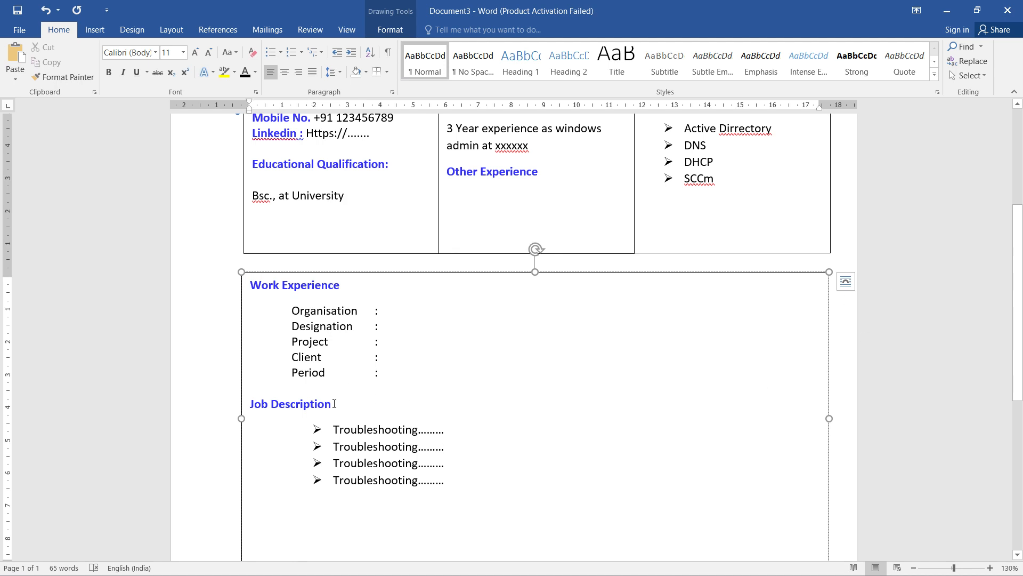
# - Copy the "Job Description" heading and paste it as an unbulleted line below the list, leaving a gap after the last bullet
pyautogui.moveTo(335, 404); pyautogui.dragTo(251, 405)
pyautogui.hotkey('ctrl', 'c')
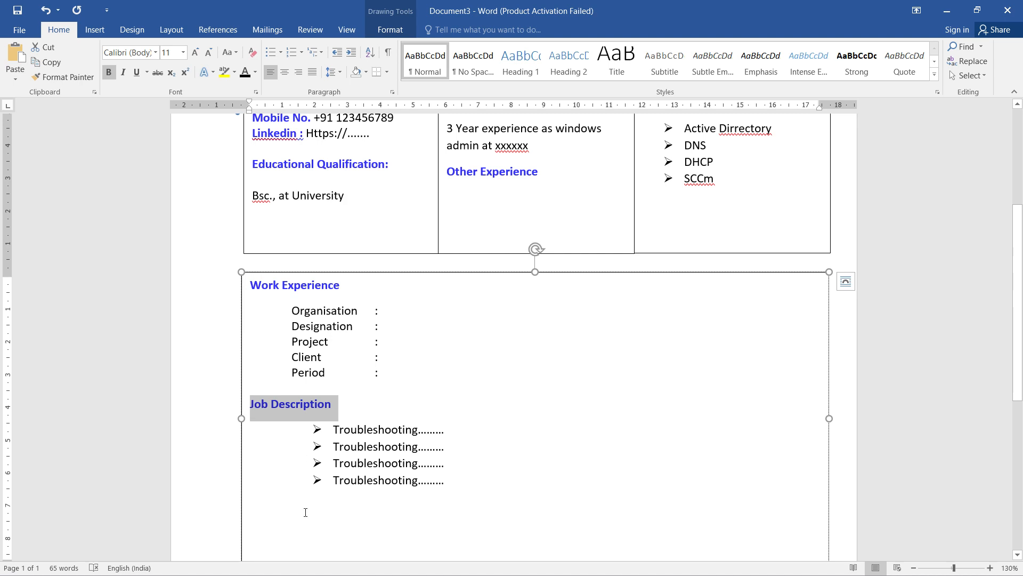
pyautogui.click(290, 517)
pyautogui.hotkey('ctrl', 'v')
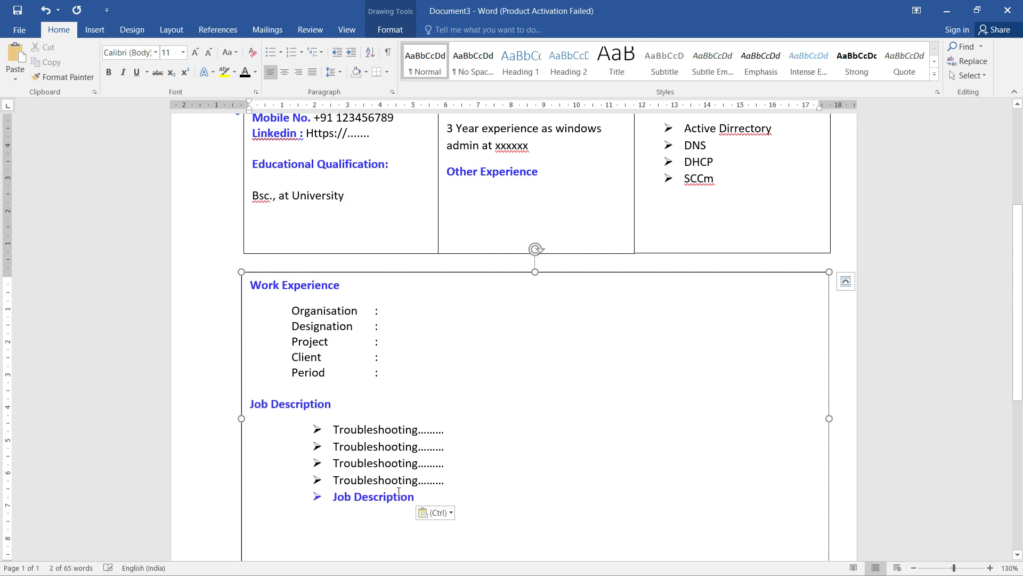
pyautogui.hotkey('ctrl', 'z')
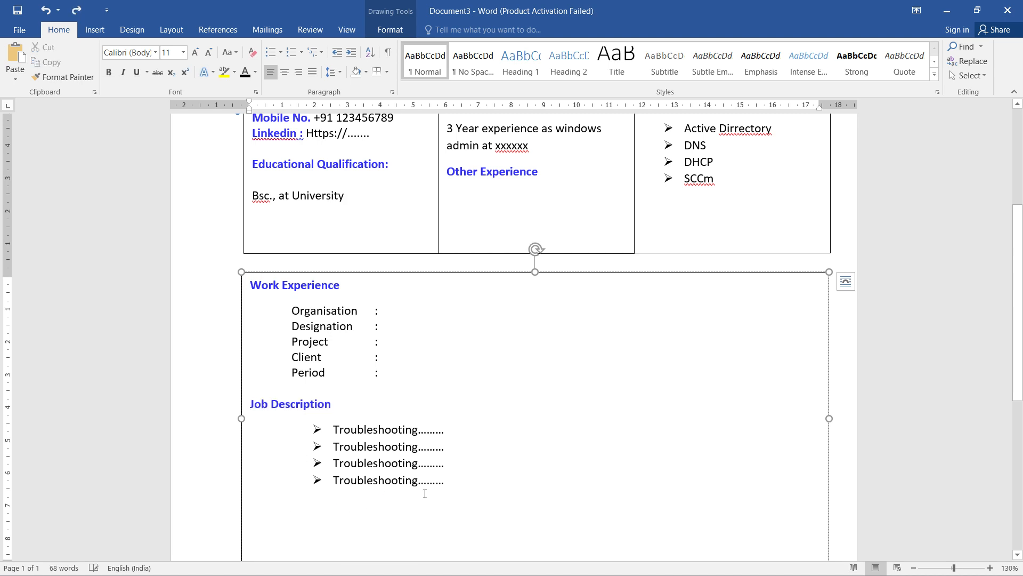
pyautogui.press('Up')
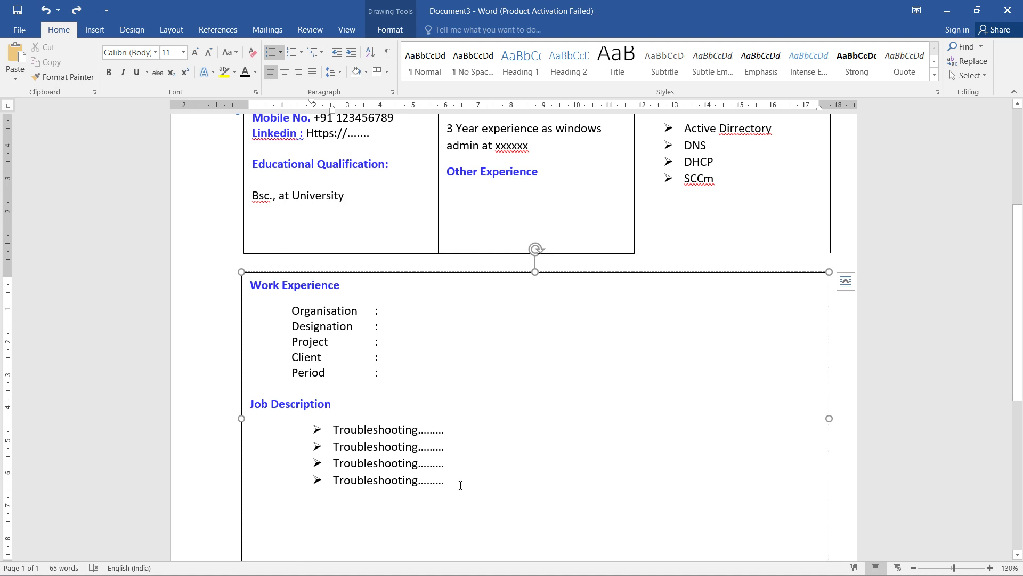
pyautogui.press('Return')
pyautogui.press('Return')
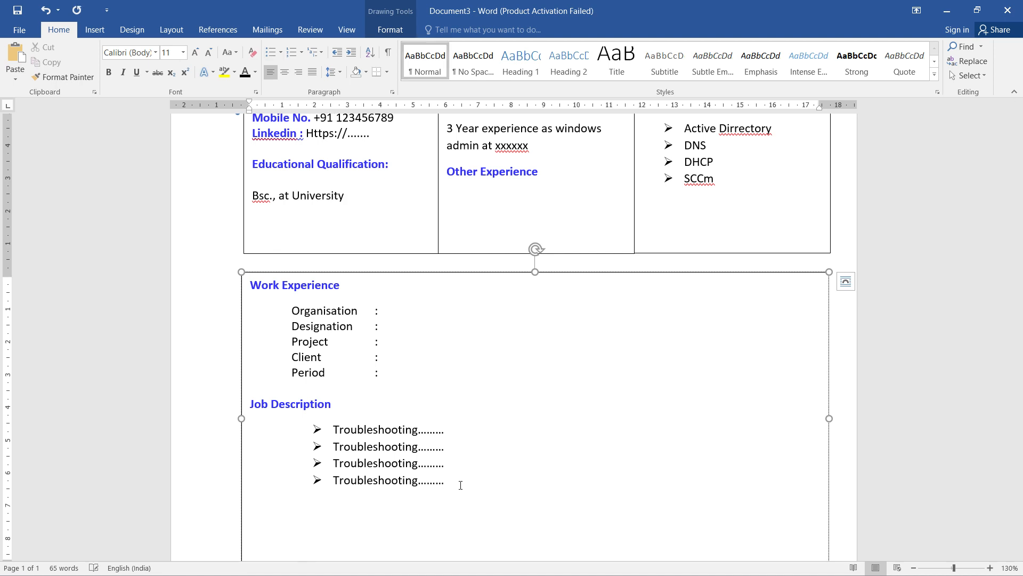
pyautogui.hotkey('ctrl', 'v')
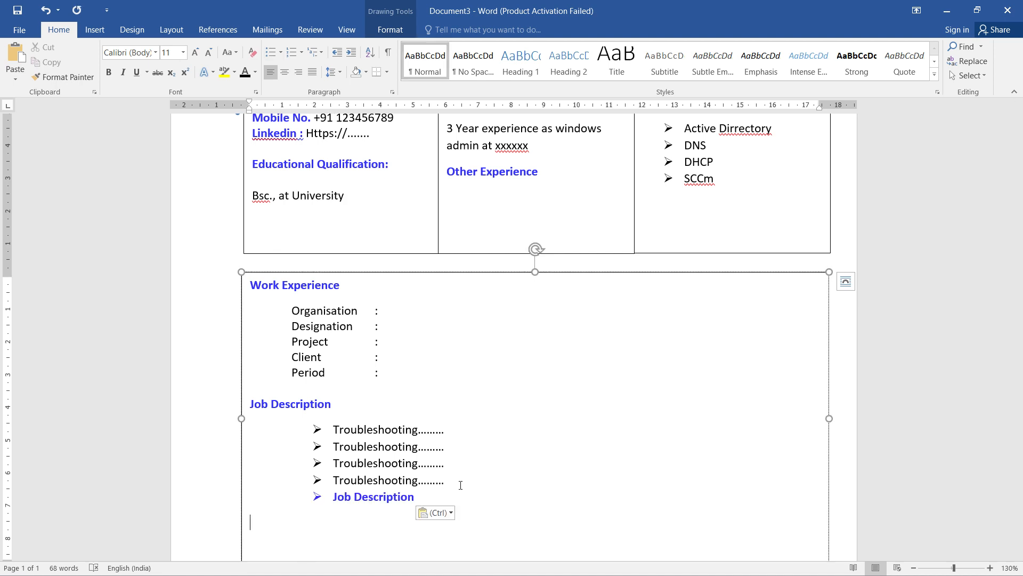
pyautogui.hotkey('ctrl', 'v')
pyautogui.hotkey('ctrl', 'z')
pyautogui.hotkey('ctrl', 'z')
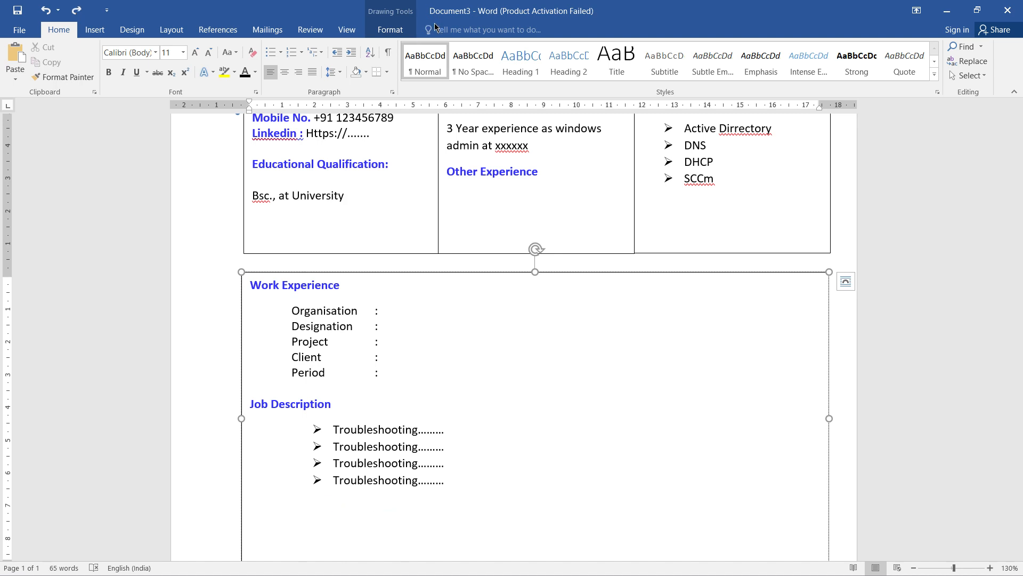
pyautogui.hotkey('ctrl', 'v')
pyautogui.scroll(2, 306, 267)
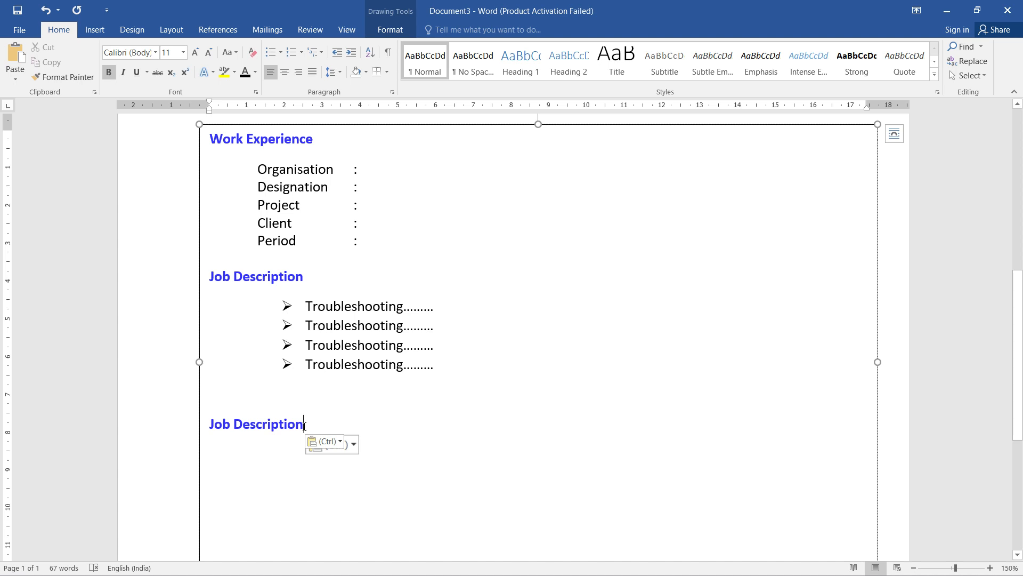
# - Replace the text of the copied "Job Description" heading below the bullets with "Personal Details"
pyautogui.moveTo(302, 426); pyautogui.dragTo(212, 426)
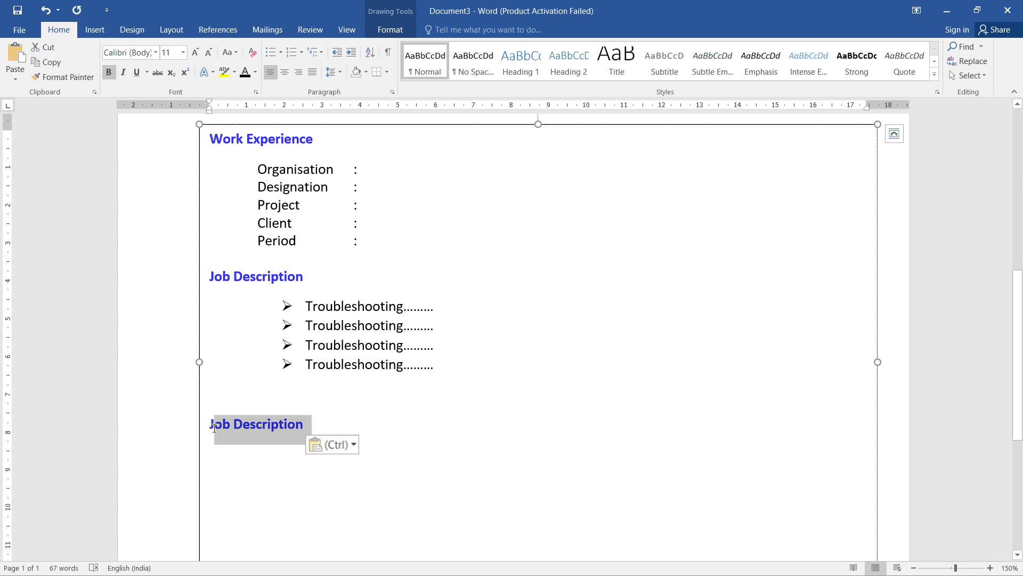
pyautogui.write('Personal ')
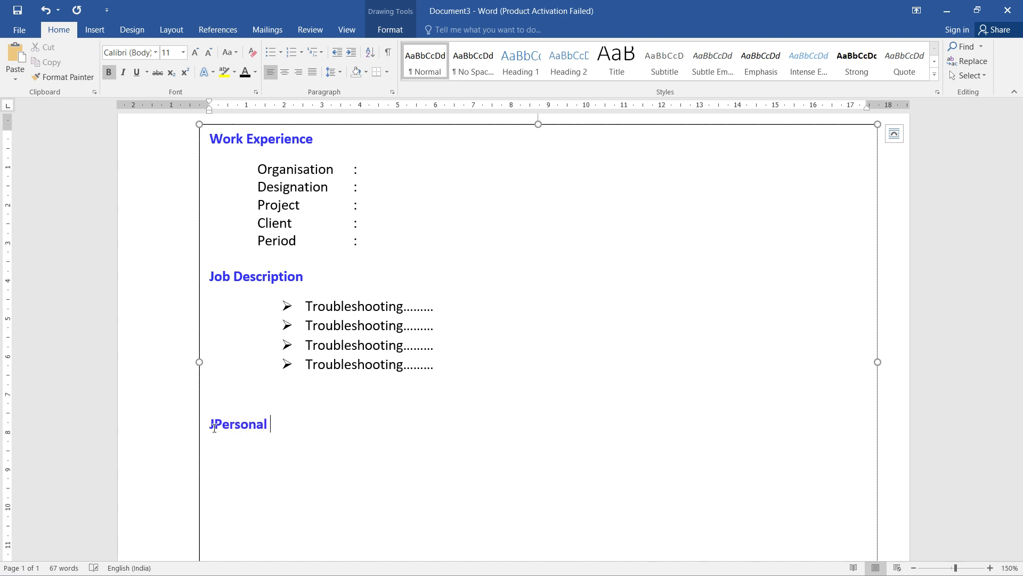
pyautogui.write('Details')
pyautogui.rightClick(233, 426)
pyautogui.click(276, 457)
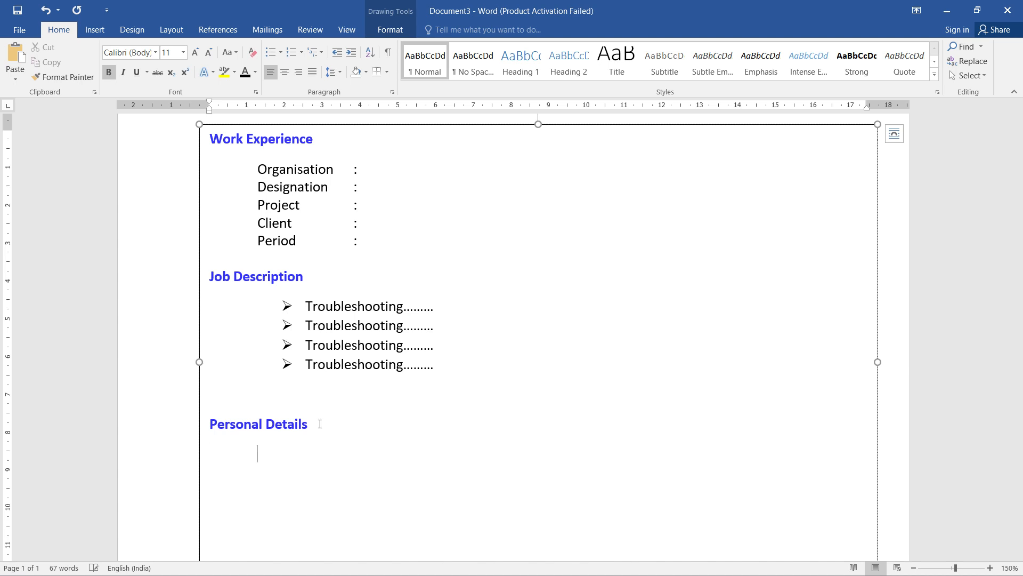
# - Add the indented lines "Father’s Nmae", "Date of Birth" and "Permenent Address" under the "Personal Details" heading
pyautogui.press('Return')
pyautogui.press('Tab')
pyautogui.write("Father's Nmae")
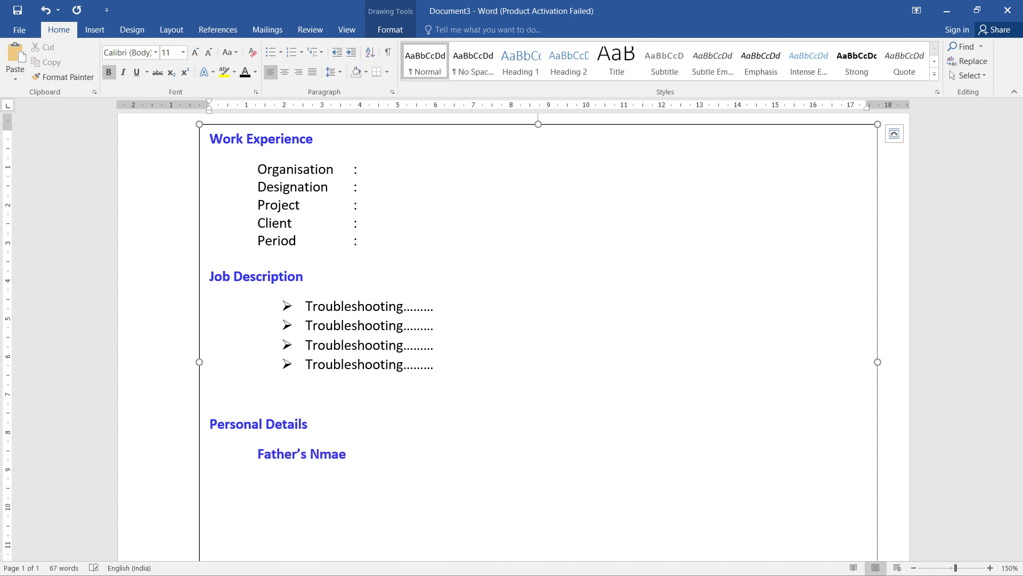
pyautogui.press('Tab')
pyautogui.write('Date of Birth')
pyautogui.press('Return')
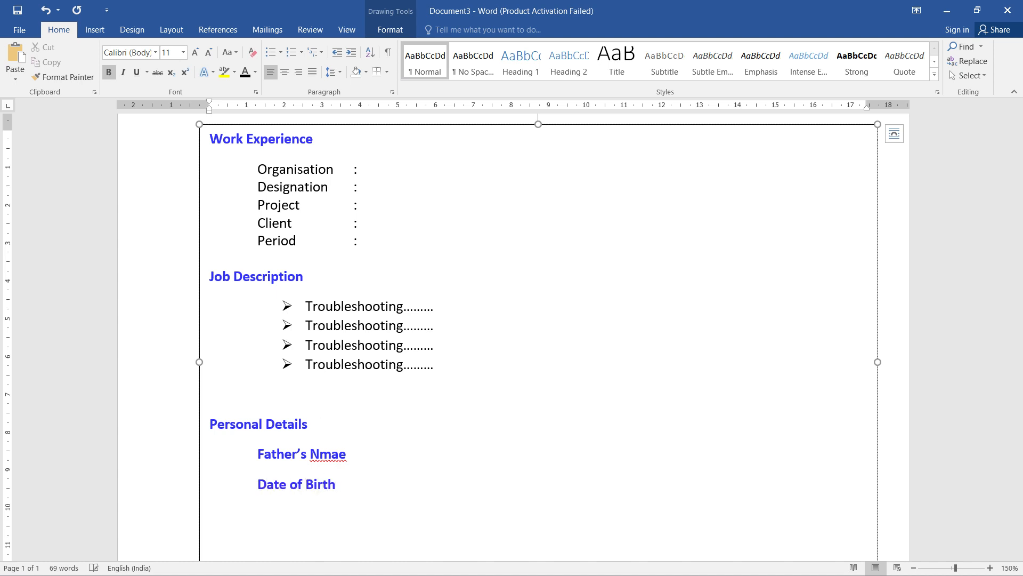
pyautogui.write('Permenent Address')
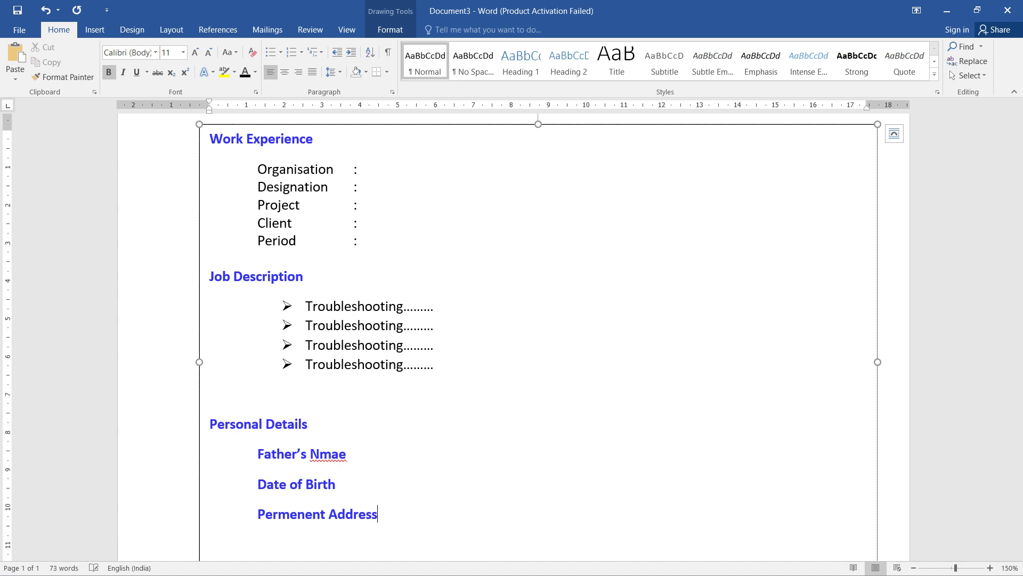
pyautogui.press('Return')
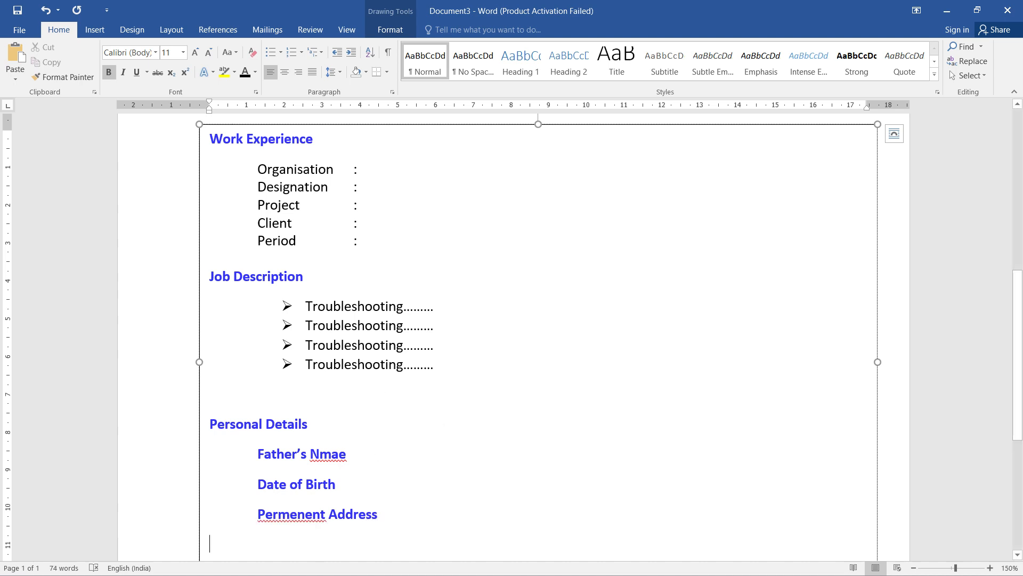
# - Correct the spellings to "Permanent" and "Name", and insert a "Passport Details" line above "Permanent Address"
pyautogui.rightClick(290, 519)
pyautogui.click(368, 428)
pyautogui.press('Return')
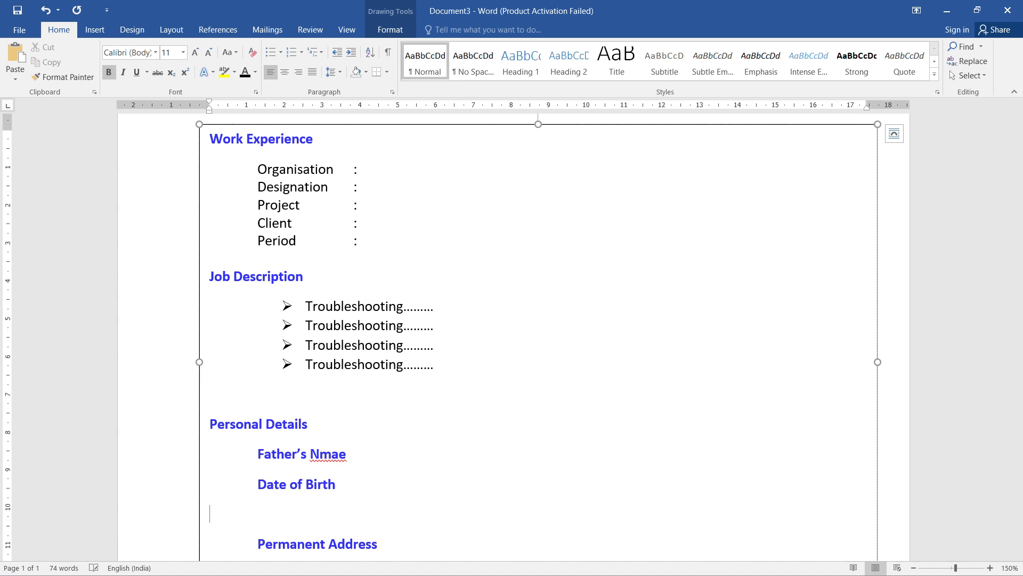
pyautogui.write('Passport Details')
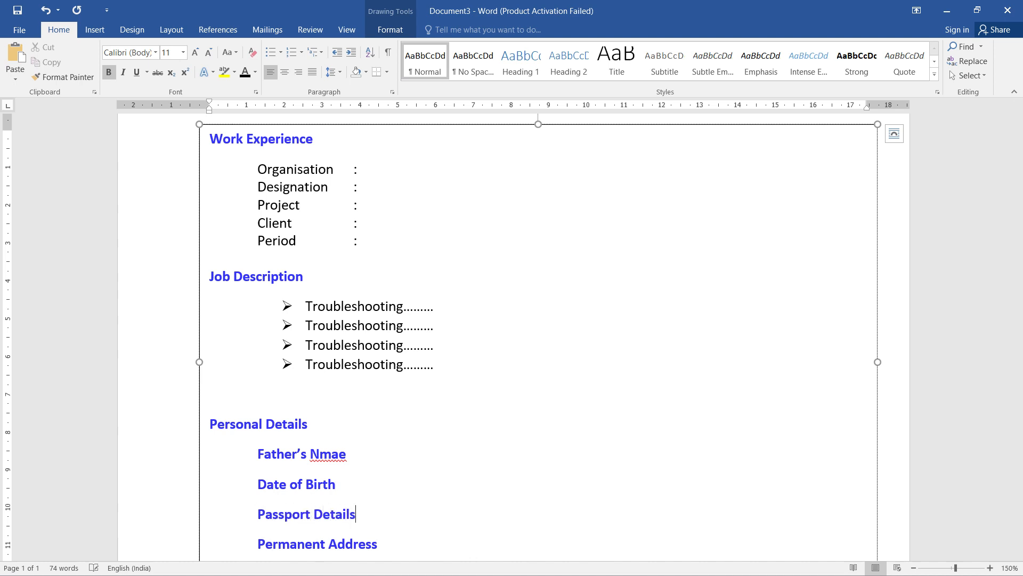
pyautogui.rightClick(333, 454)
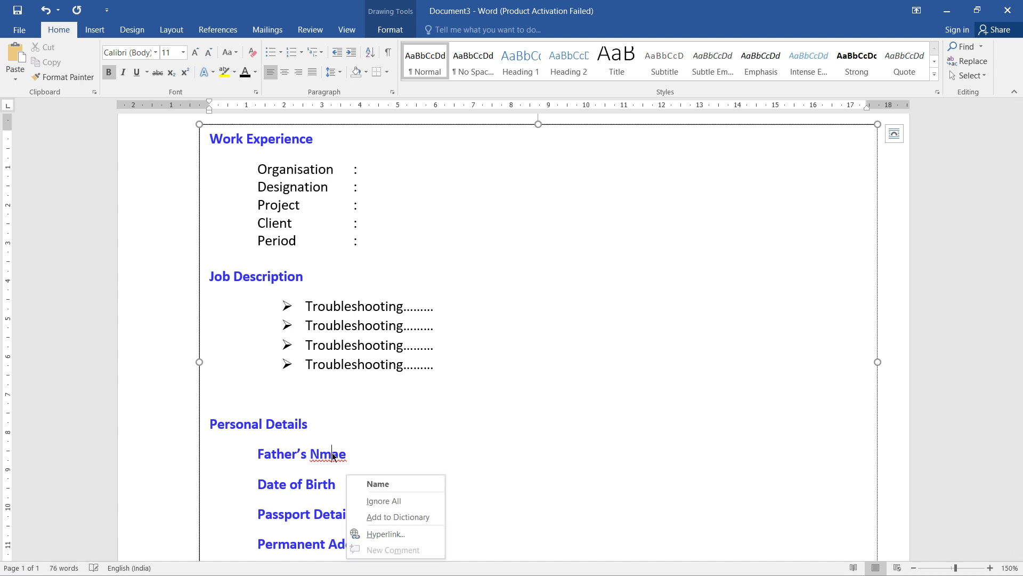
pyautogui.click(371, 482)
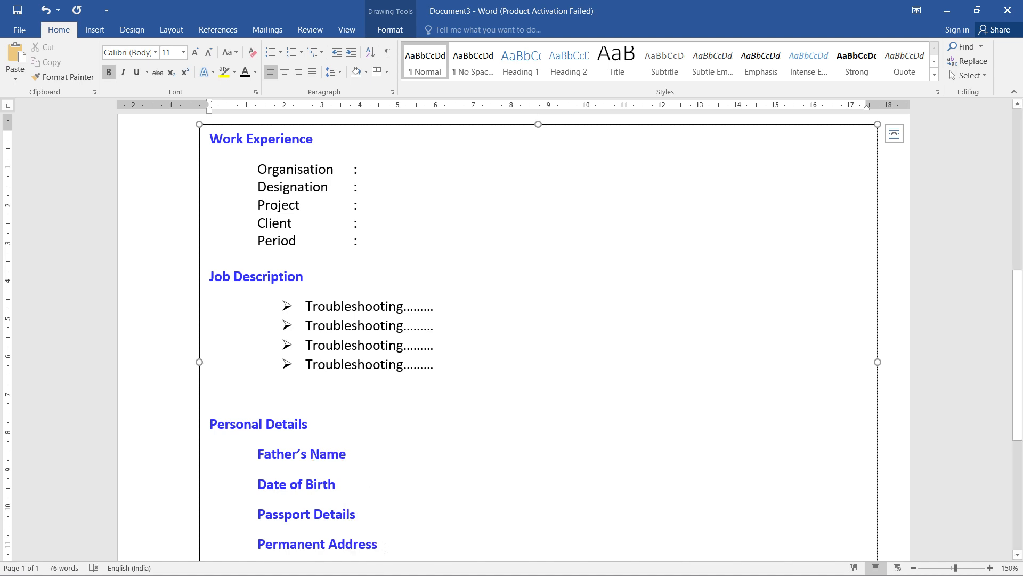
# - Remove the bold from the four lines under "Personal Details" and set their font colour to black
pyautogui.moveTo(386, 549); pyautogui.dragTo(272, 451)
pyautogui.hotkey('ctrl', 'b')
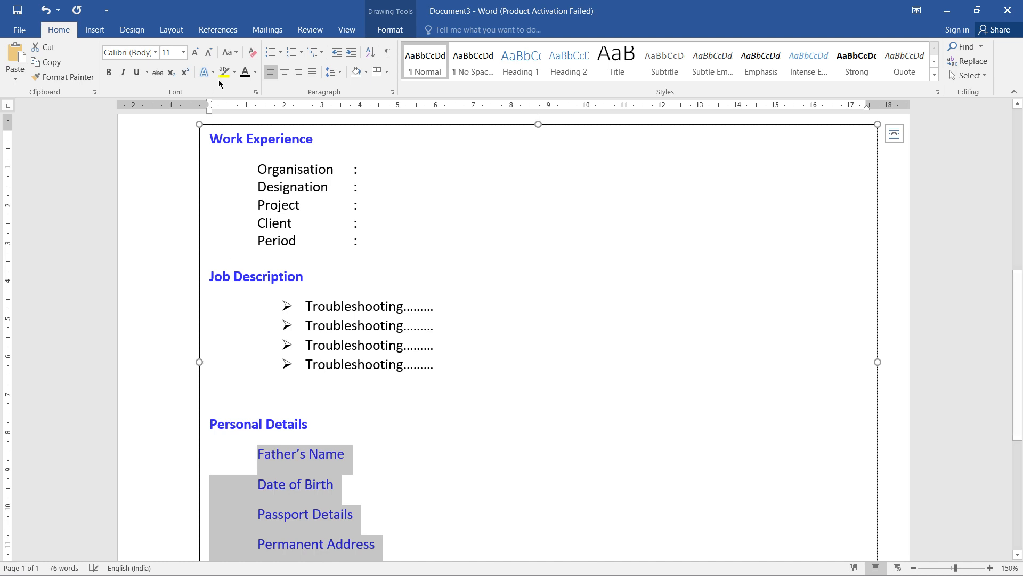
pyautogui.click(245, 72)
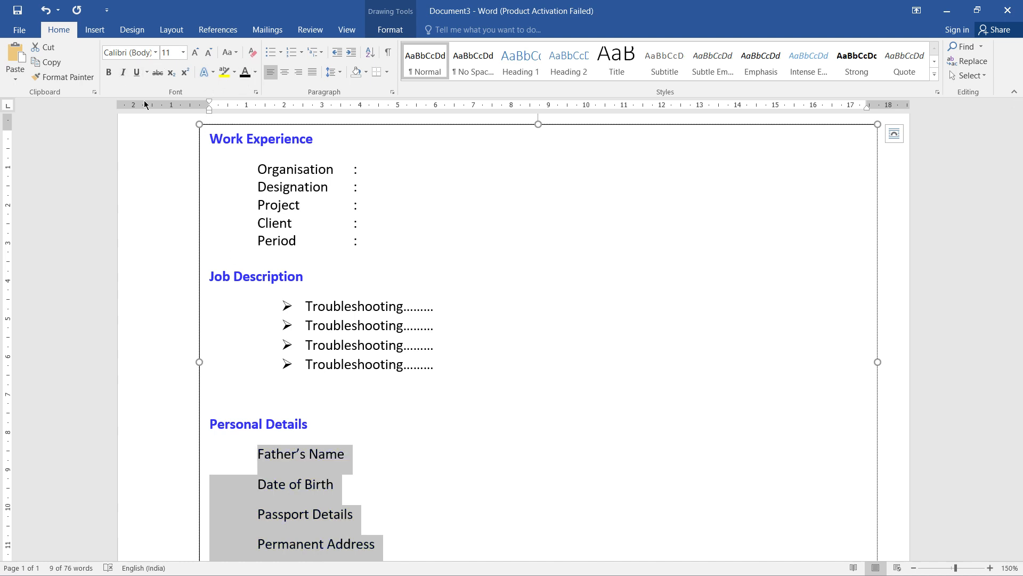
# - Set the spacing after the four personal detail lines to 0 and their line spacing to Single
pyautogui.rightClick(320, 474)
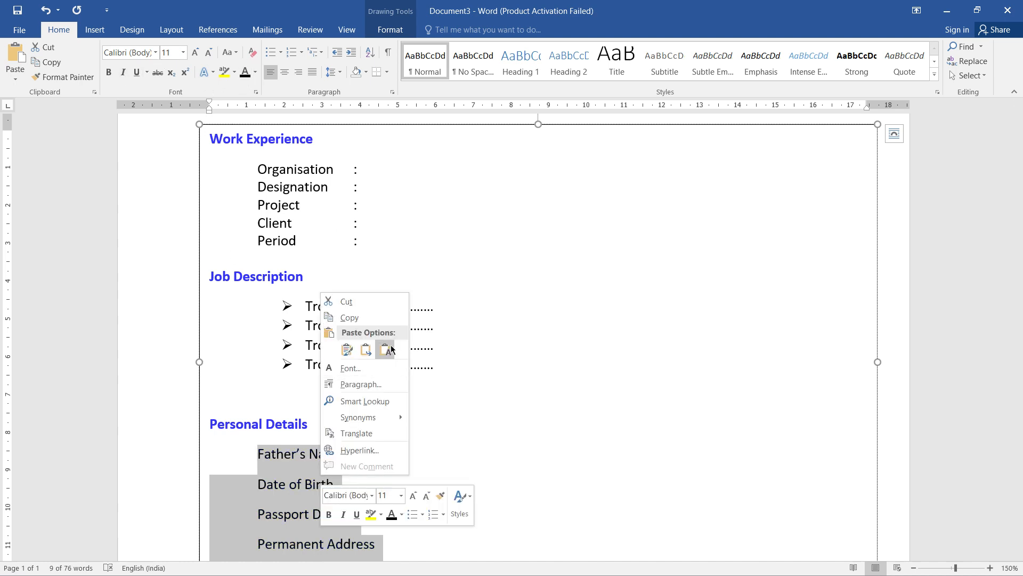
pyautogui.click(375, 394)
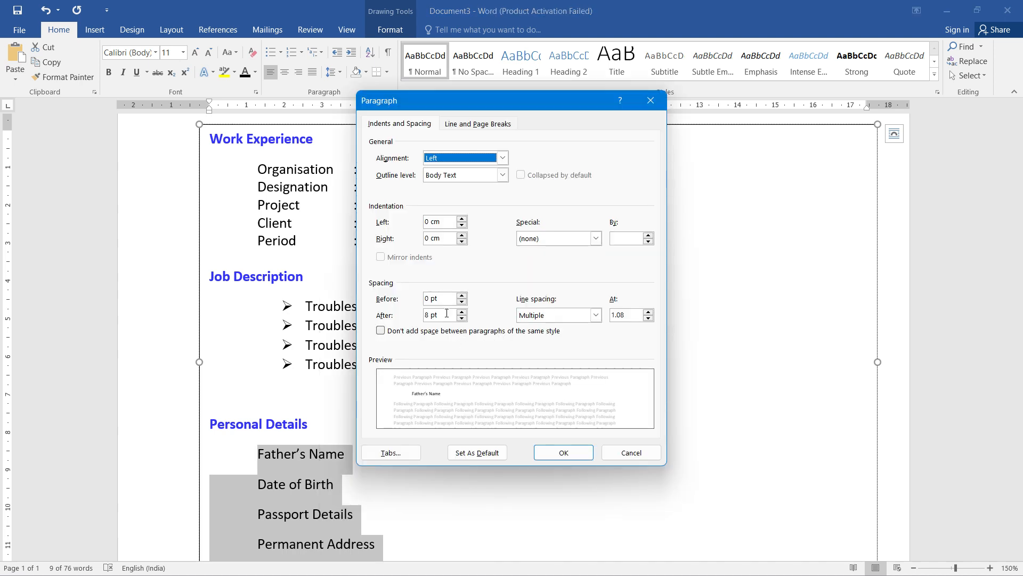
pyautogui.click(391, 316)
pyautogui.write('0')
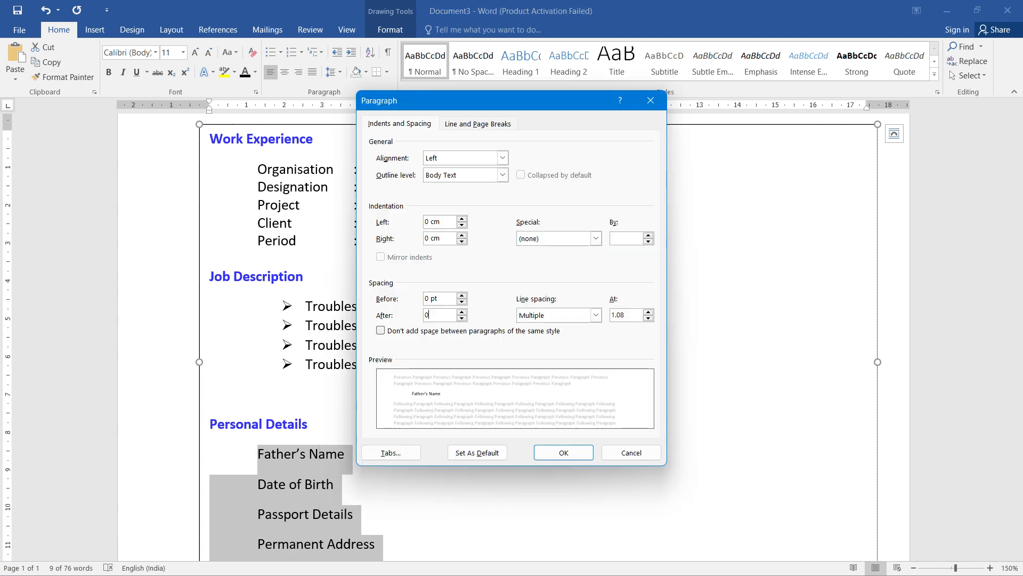
pyautogui.click(527, 318)
pyautogui.click(529, 327)
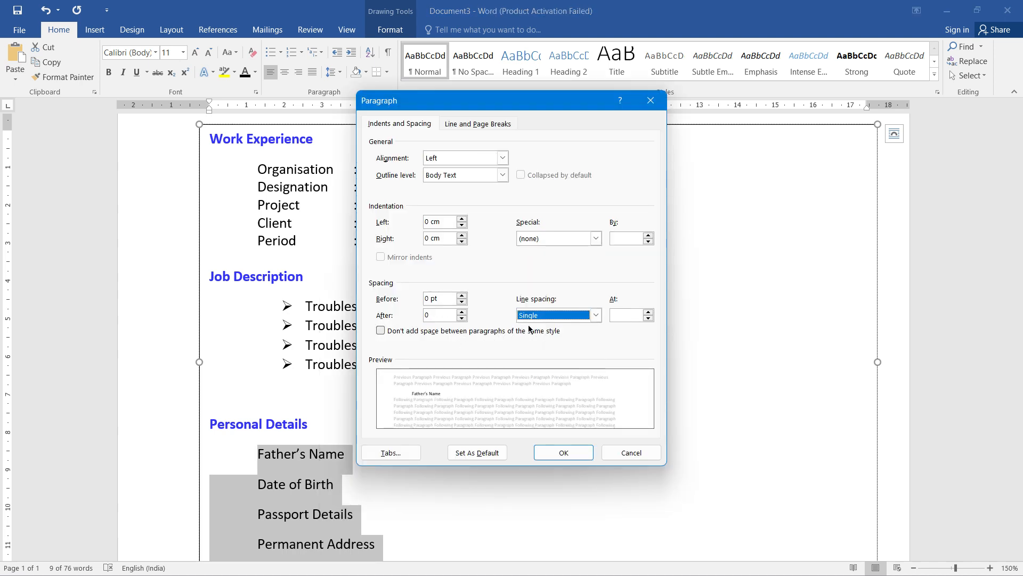
pyautogui.click(563, 452)
pyautogui.click(379, 501)
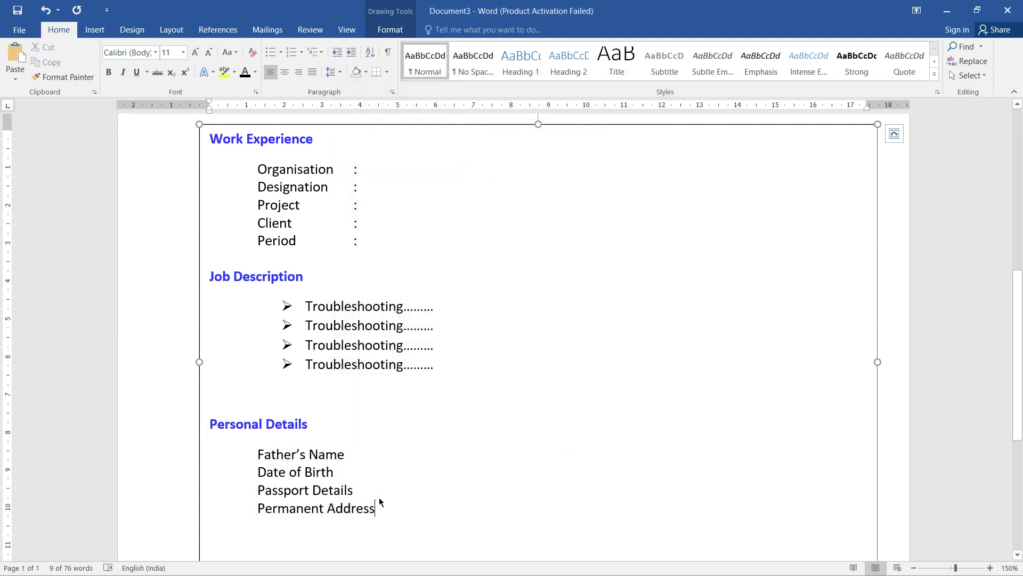
# - Remove the outline from the large text box holding the work experience, job description and personal details
pyautogui.keyDown('ctrl'); pyautogui.scroll(-3, 416, 438); pyautogui.keyUp('ctrl')
pyautogui.keyDown('ctrl'); pyautogui.scroll(-2, 417, 440); pyautogui.keyUp('ctrl')
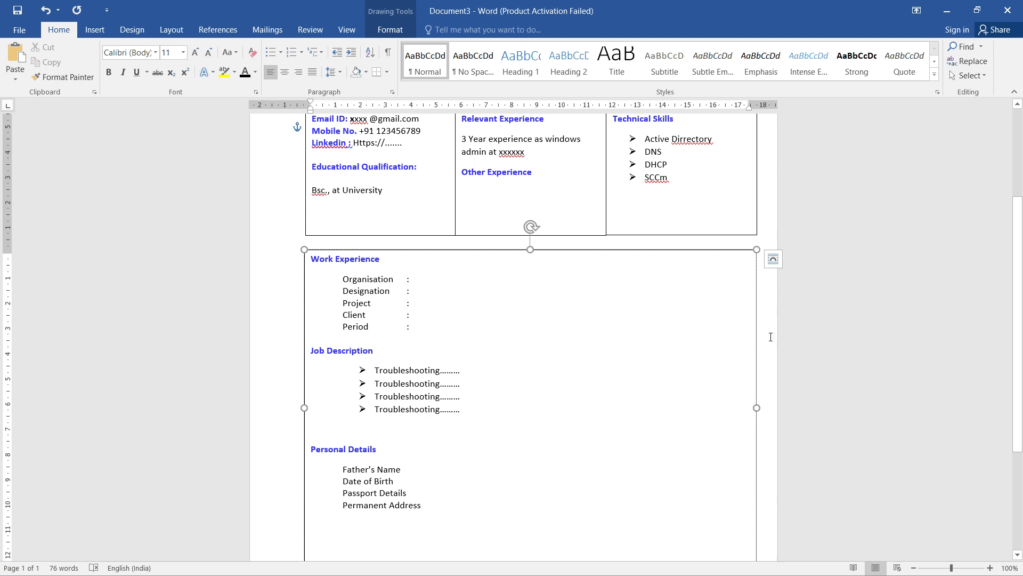
pyautogui.click(770, 317)
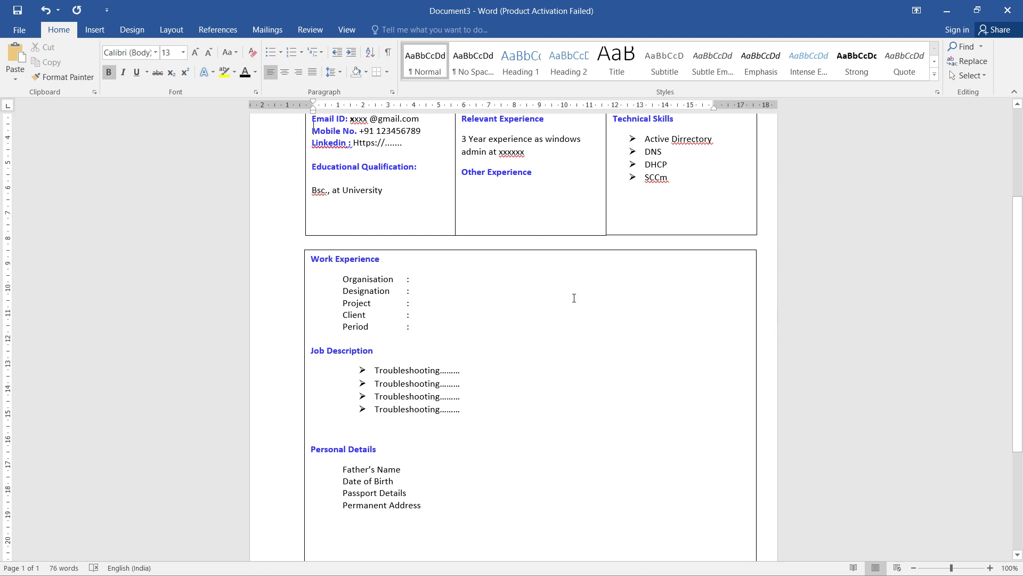
pyautogui.click(580, 254)
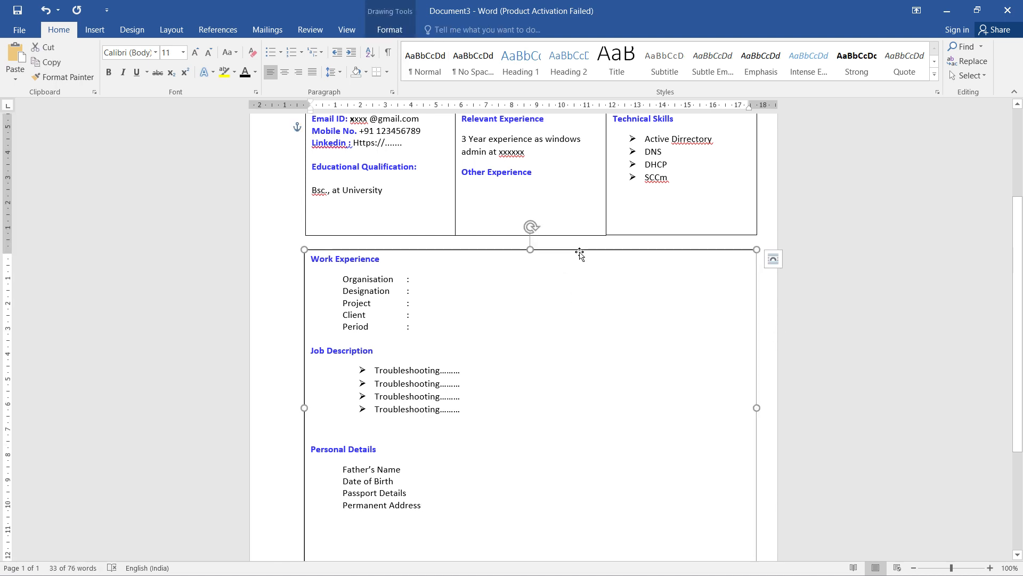
pyautogui.doubleClick(580, 254)
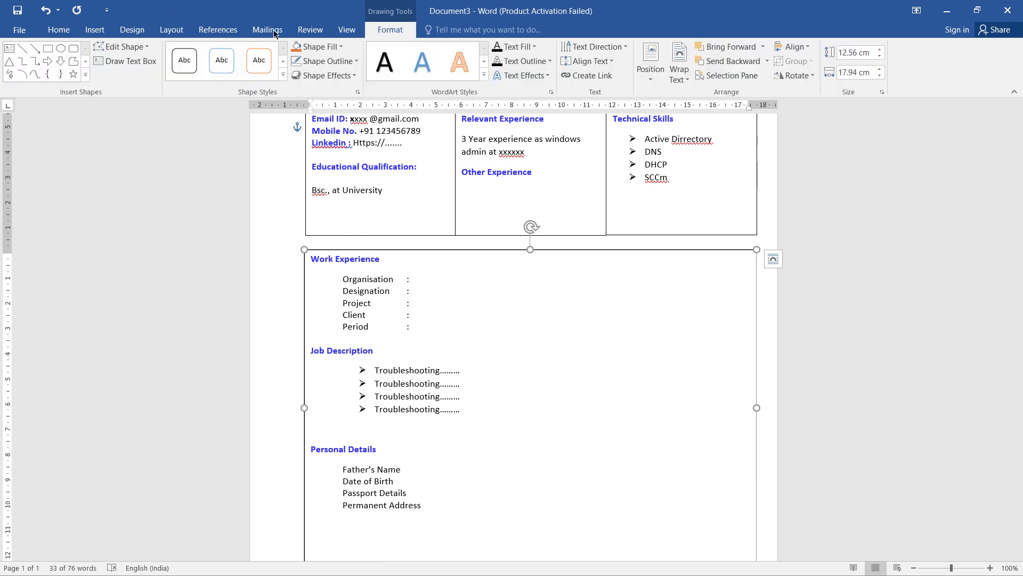
pyautogui.click(357, 65)
pyautogui.click(335, 200)
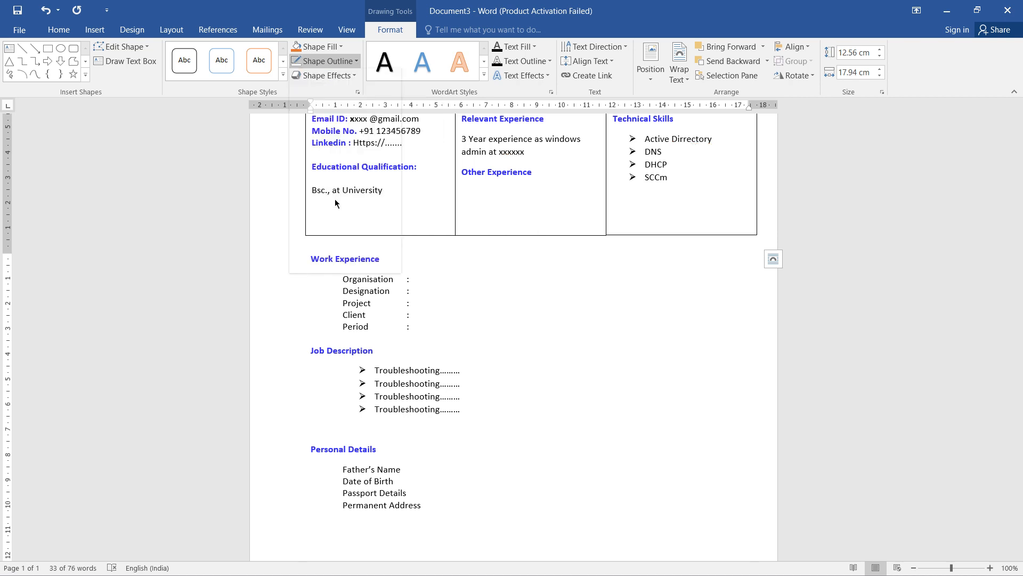
pyautogui.click(480, 495)
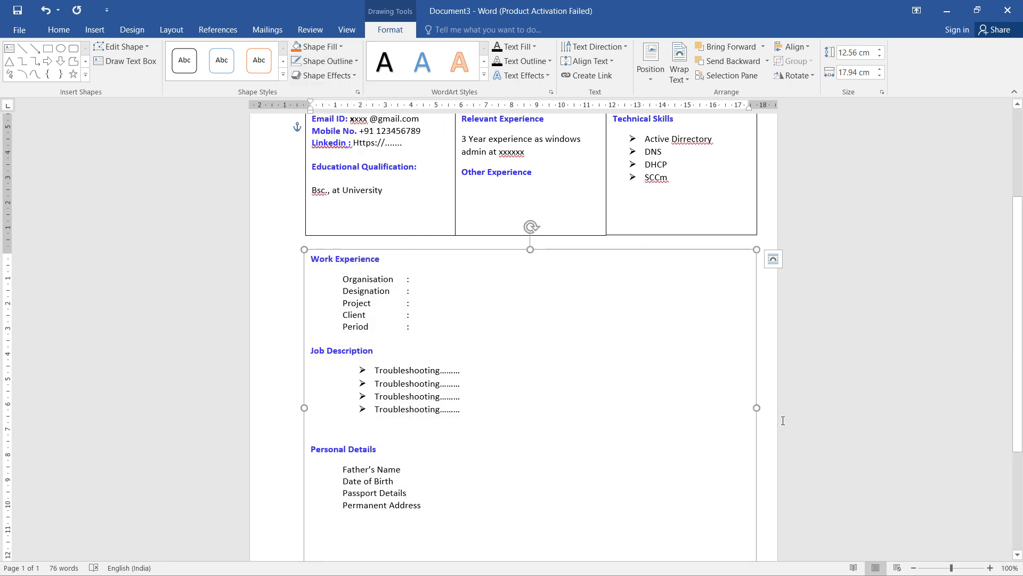
pyautogui.click(763, 459)
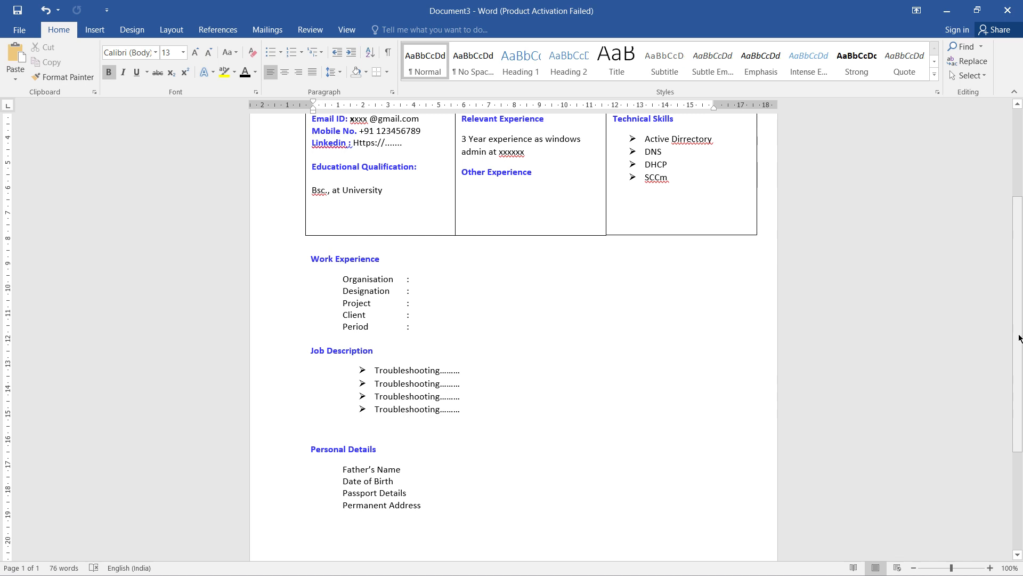
# - Add a centred line reading "Declaration" below "Permanent Address", leaving a blank line between them
pyautogui.moveTo(1021, 336); pyautogui.dragTo(1020, 405)
pyautogui.click(446, 380)
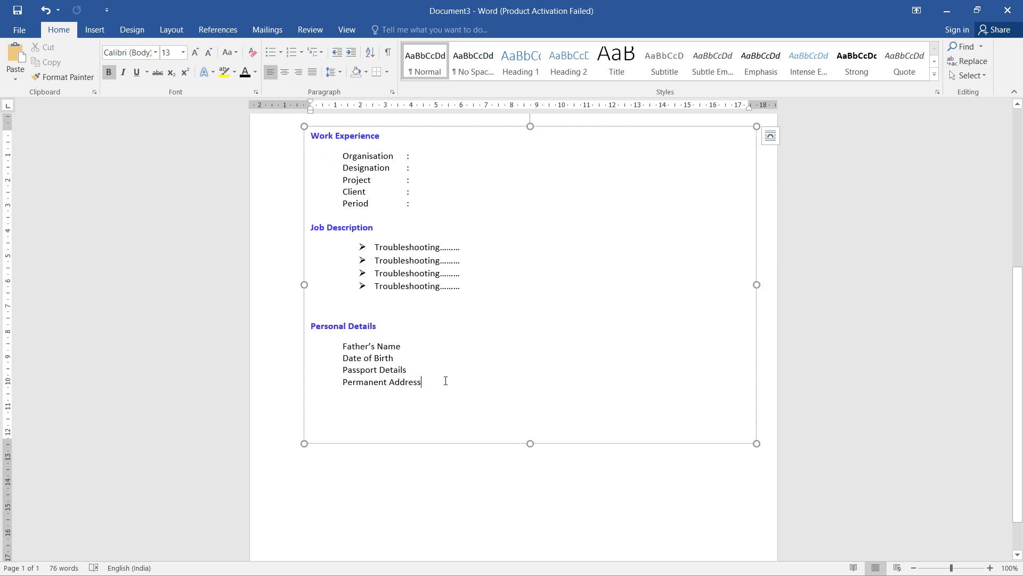
pyautogui.press('Return')
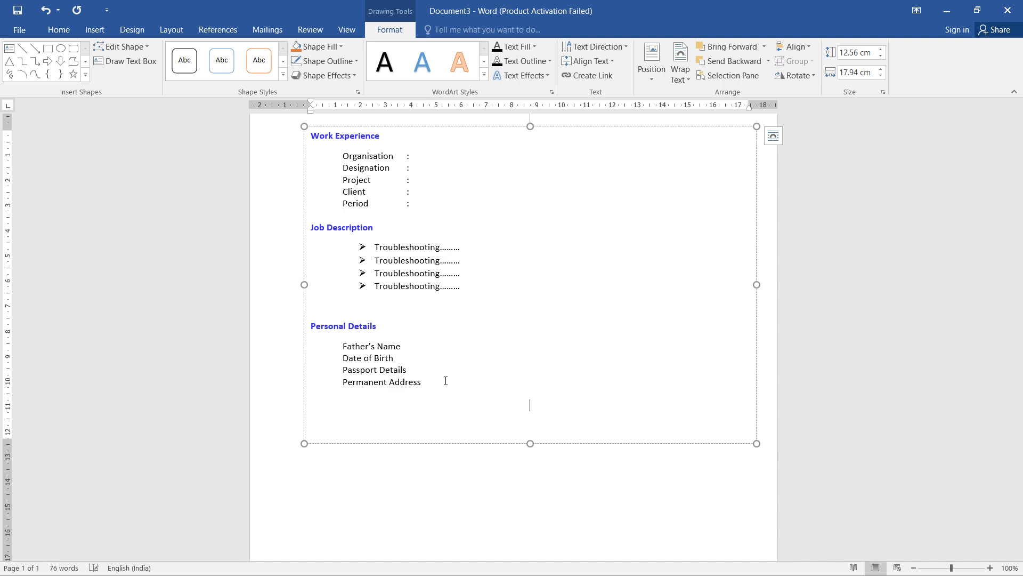
pyautogui.write('Declaration')
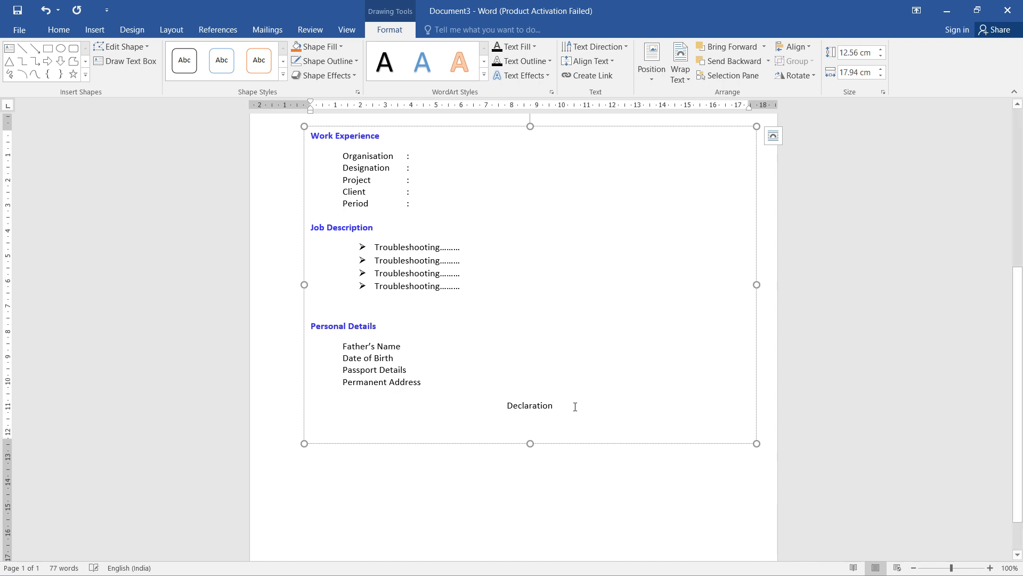
# - Copy the formatting of the "Personal Details" heading onto "Declaration" and start a new line beneath it
pyautogui.doubleClick(520, 409)
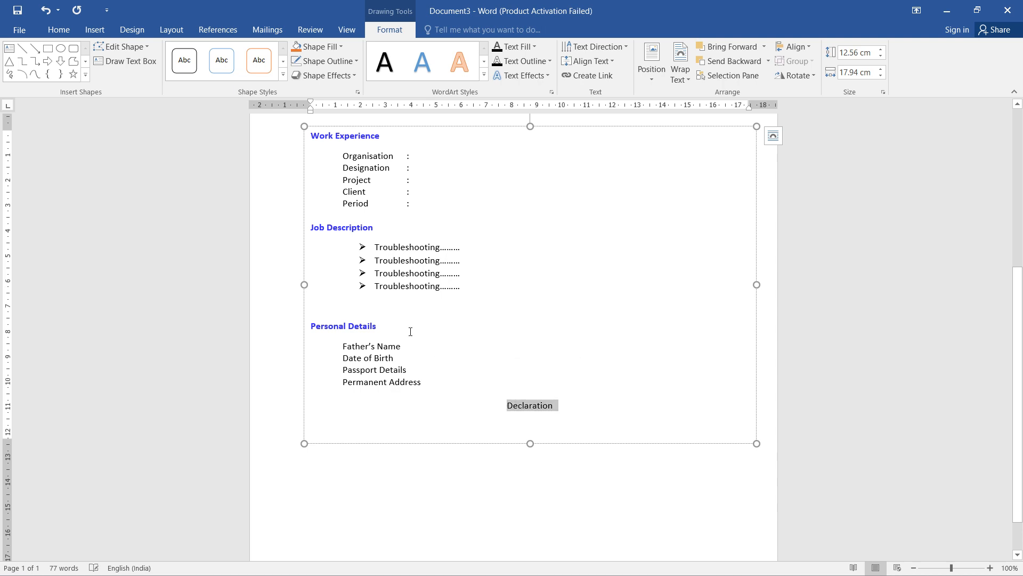
pyautogui.tripleClick(384, 327)
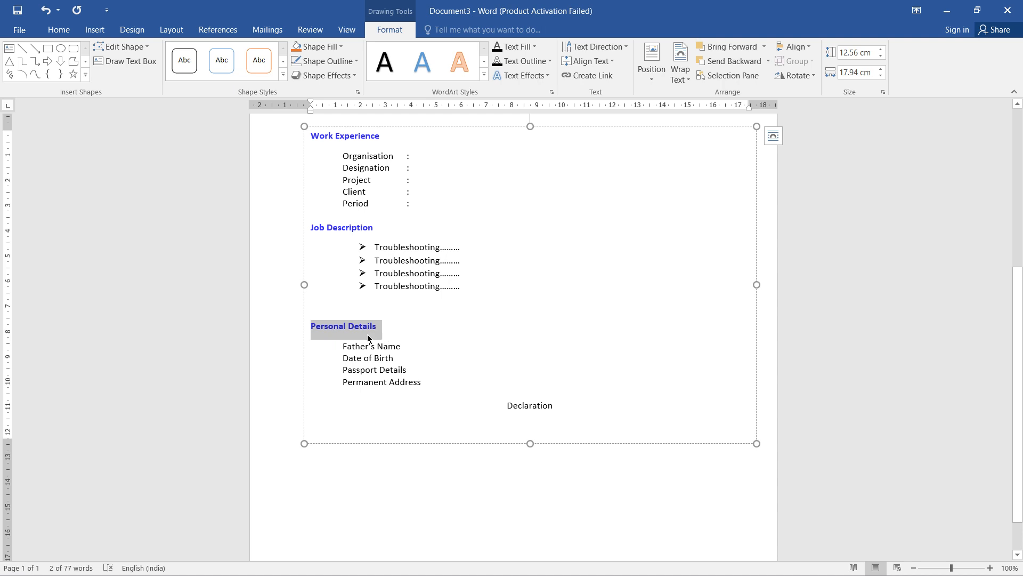
pyautogui.click(350, 326)
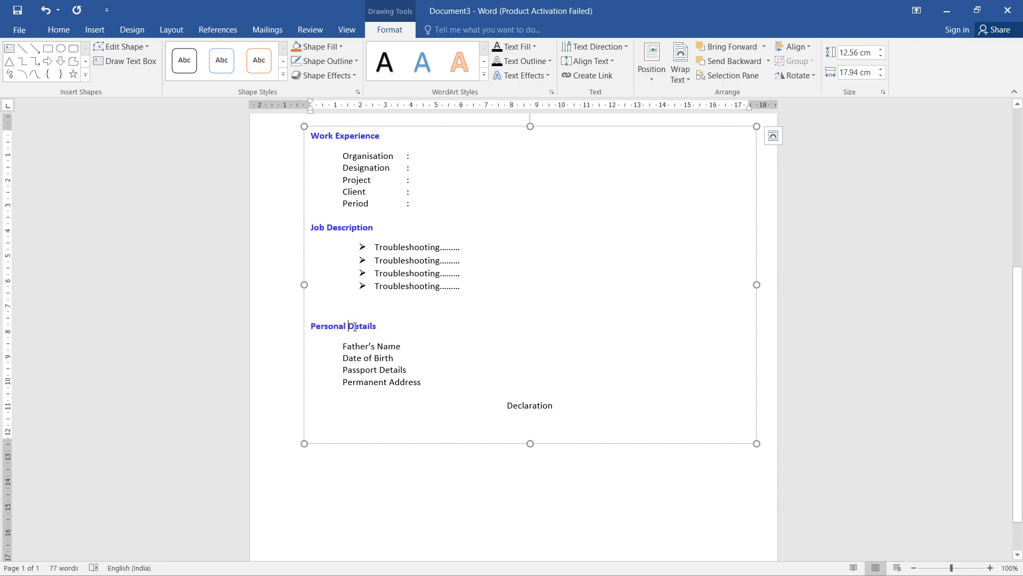
pyautogui.doubleClick(362, 326)
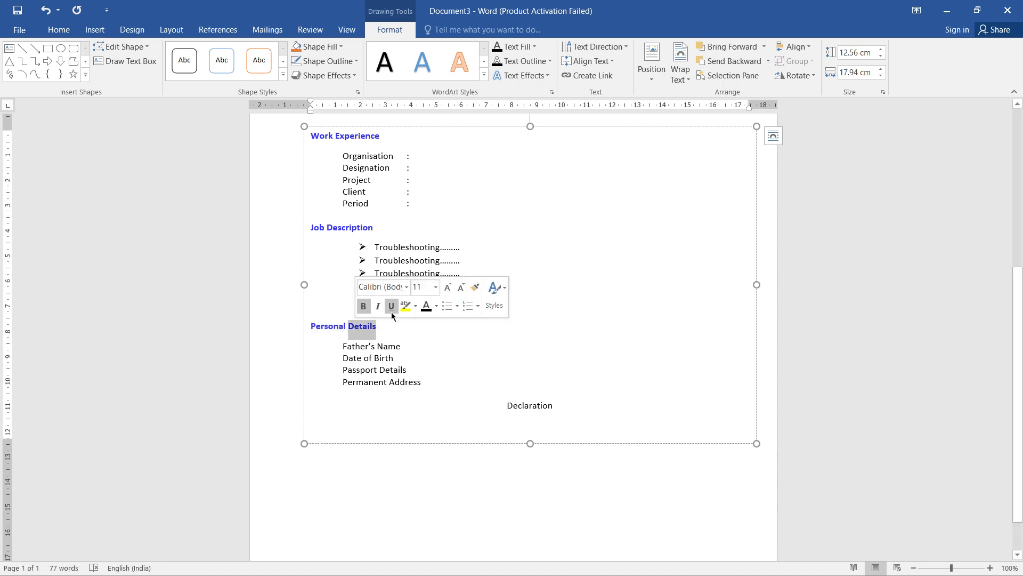
pyautogui.click(474, 287)
pyautogui.moveTo(559, 403); pyautogui.dragTo(495, 405)
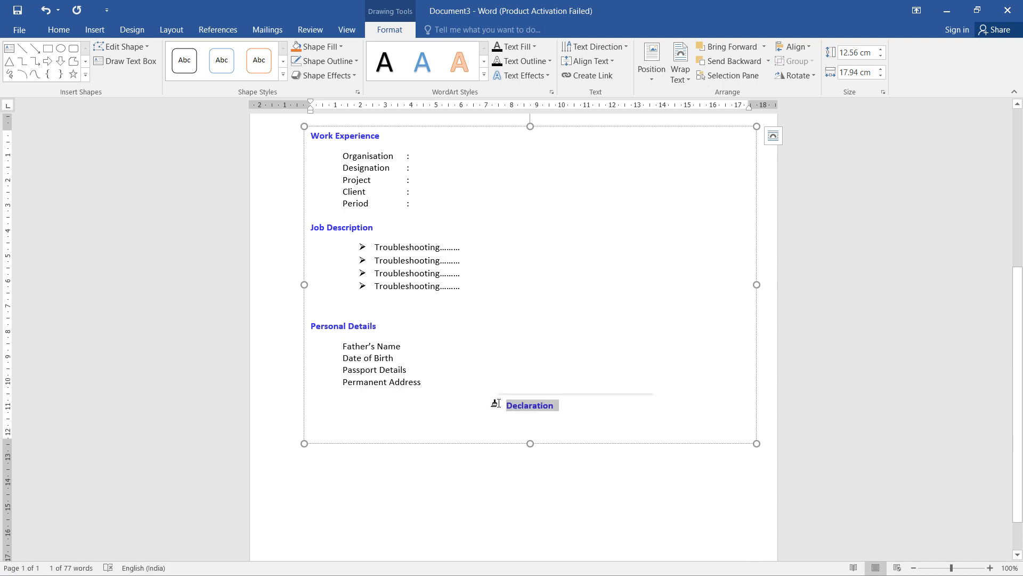
pyautogui.keyDown('ctrl'); pyautogui.scroll(5, 495, 405); pyautogui.keyUp('ctrl')
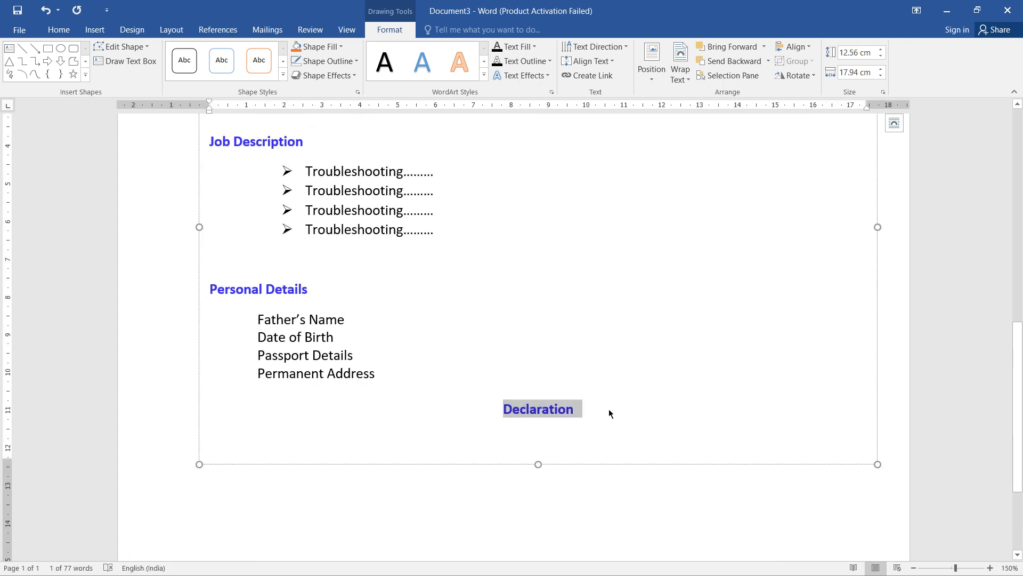
pyautogui.click(582, 409)
pyautogui.press('Return')
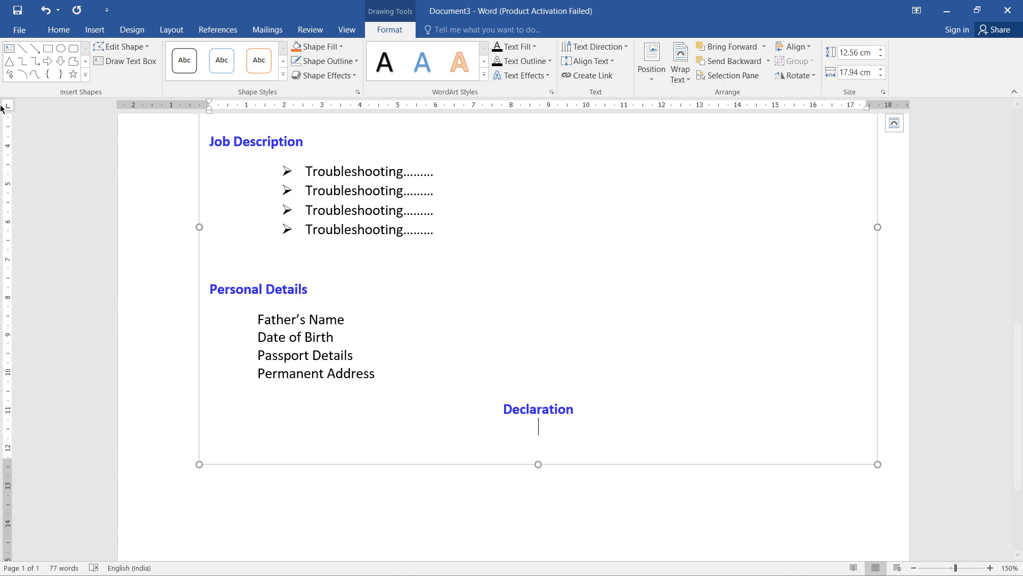
# - Set up saving a copy of the resume to the Desktop as a PDF, and cancel without saving
pyautogui.click(11, 33)
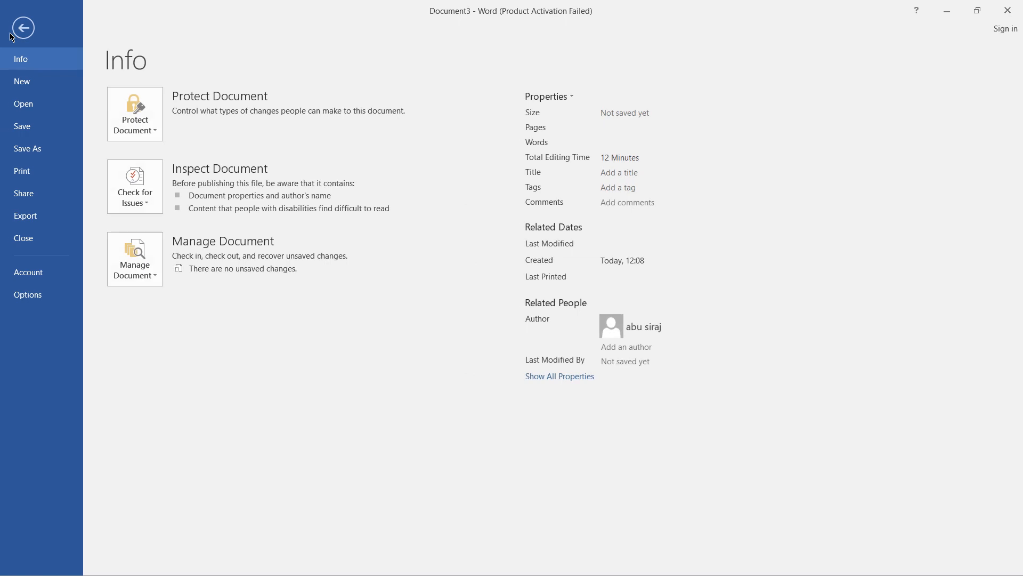
pyautogui.click(49, 149)
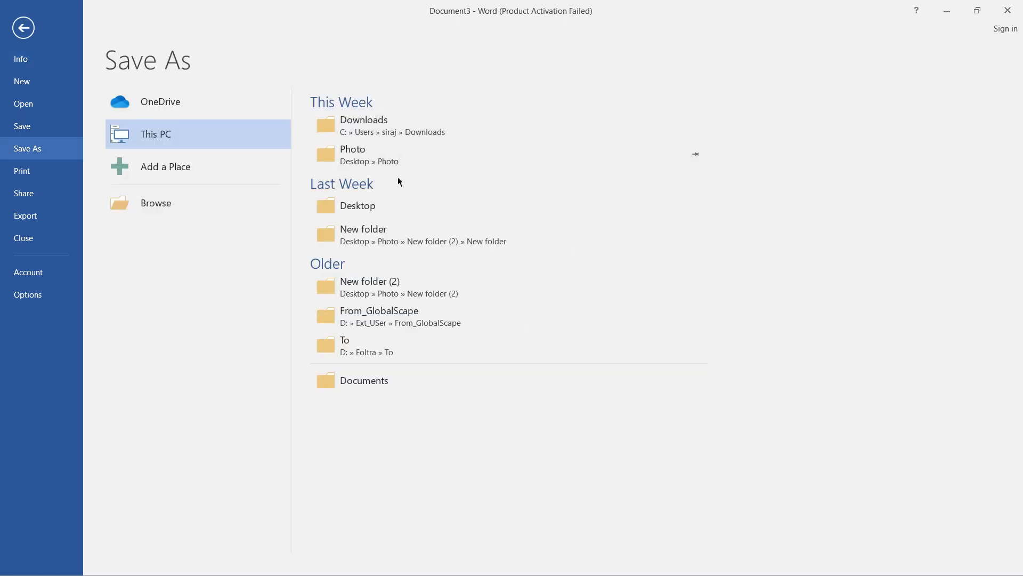
pyautogui.click(376, 213)
pyautogui.click(247, 244)
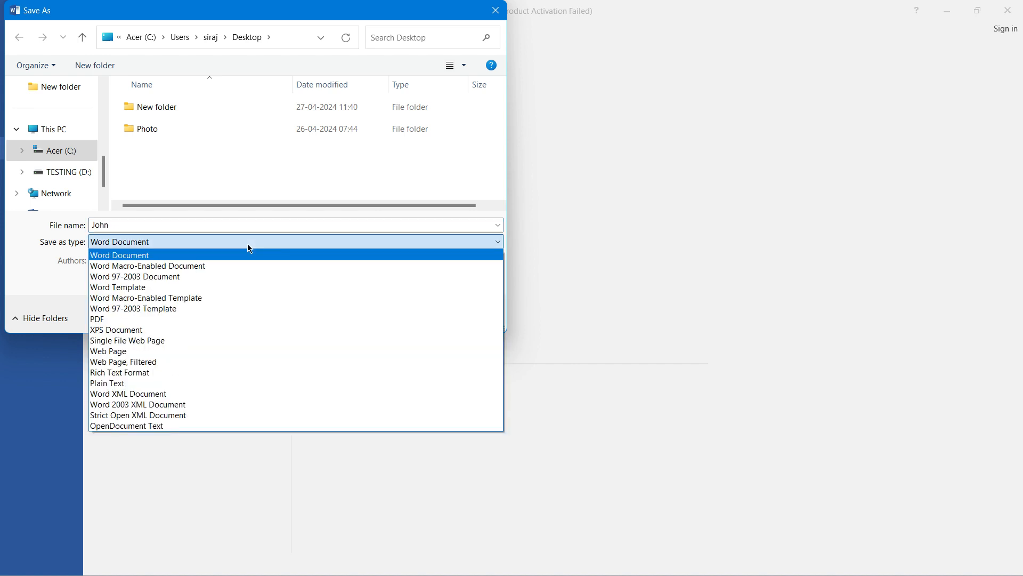
pyautogui.click(127, 319)
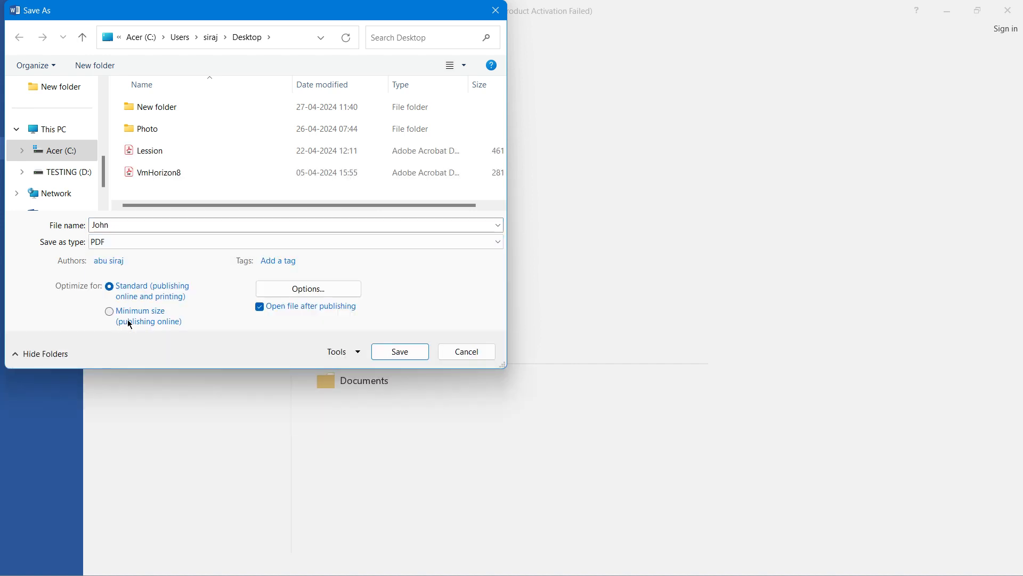
pyautogui.doubleClick(133, 227)
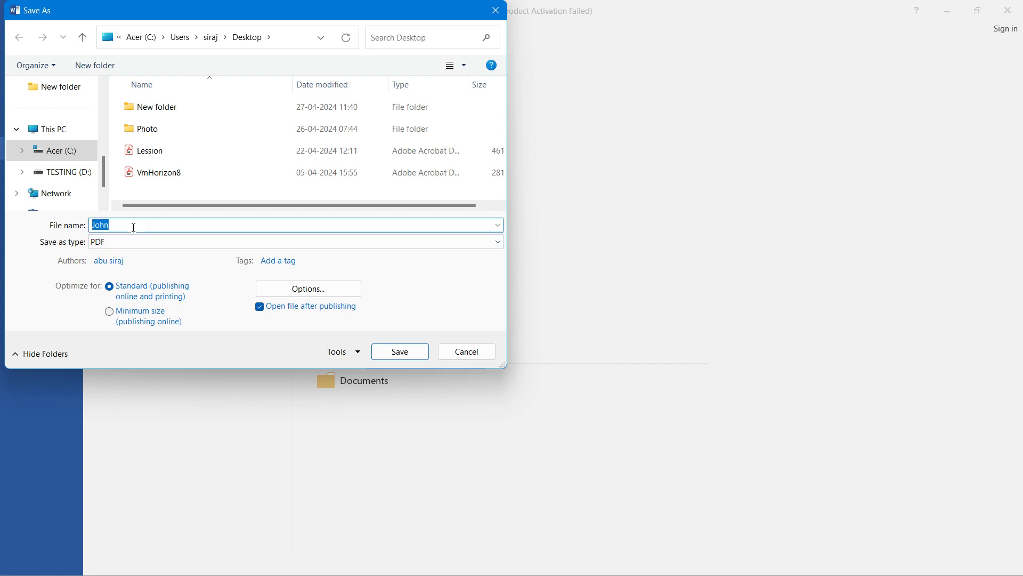
pyautogui.click(459, 352)
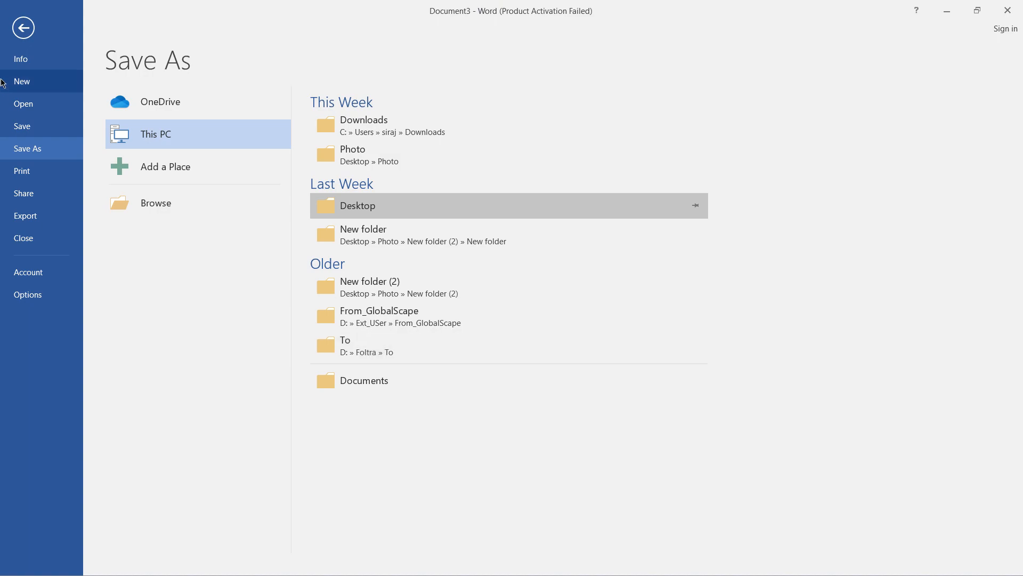
pyautogui.click(23, 28)
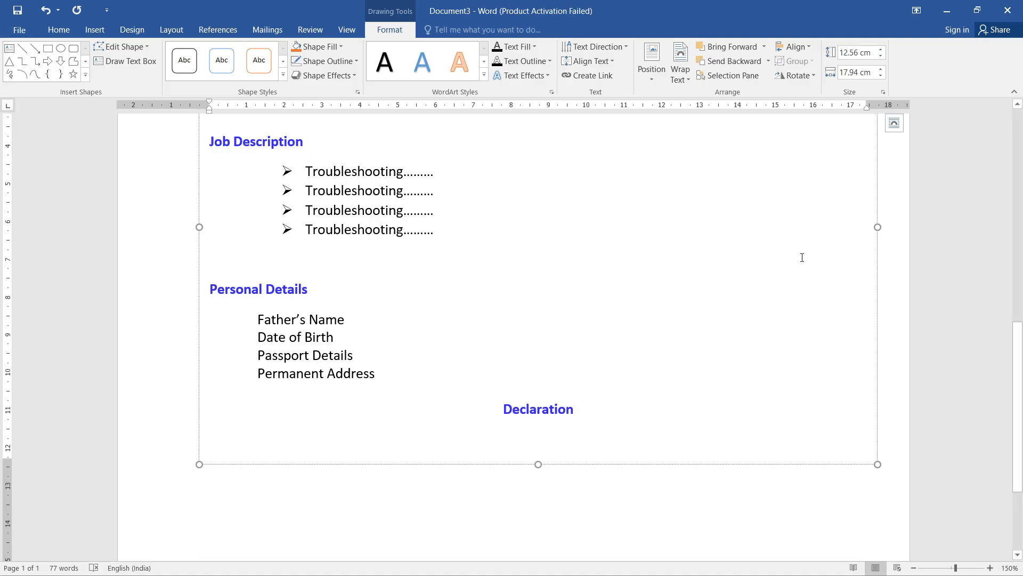
pyautogui.moveTo(1019, 397); pyautogui.dragTo(1019, 184)
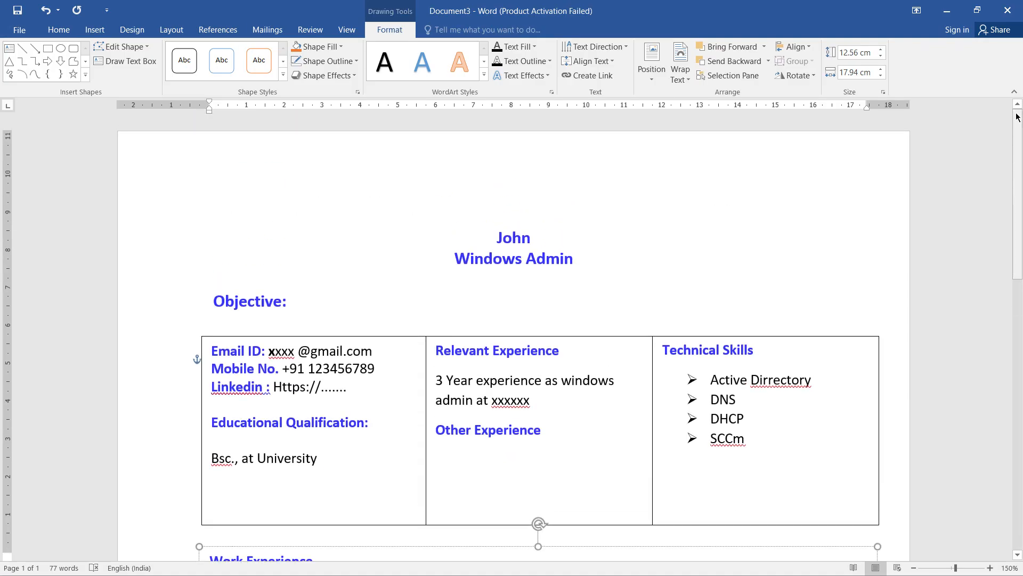
pyautogui.keyDown('ctrl'); pyautogui.scroll(-5, 403, 179); pyautogui.keyUp('ctrl')
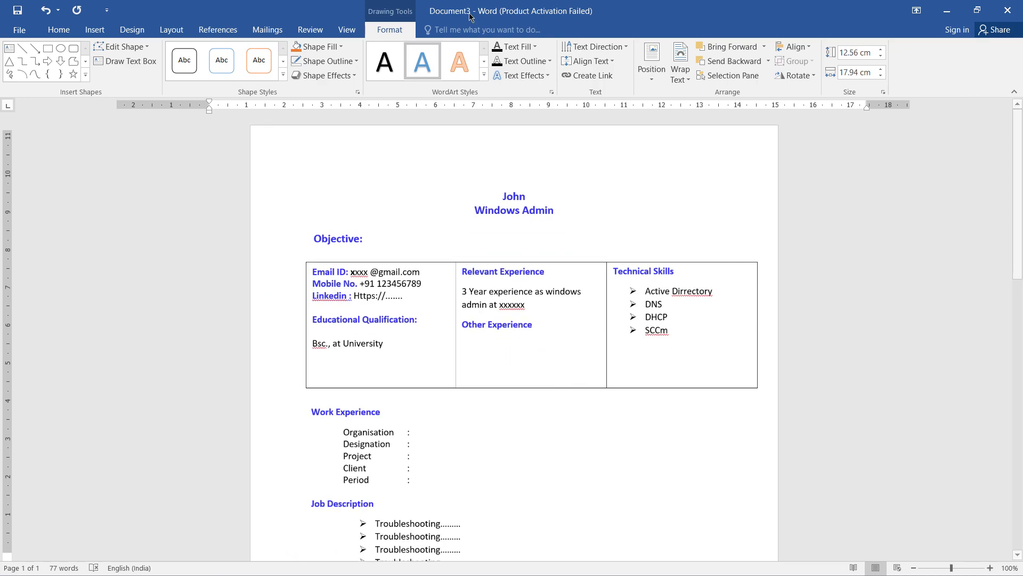